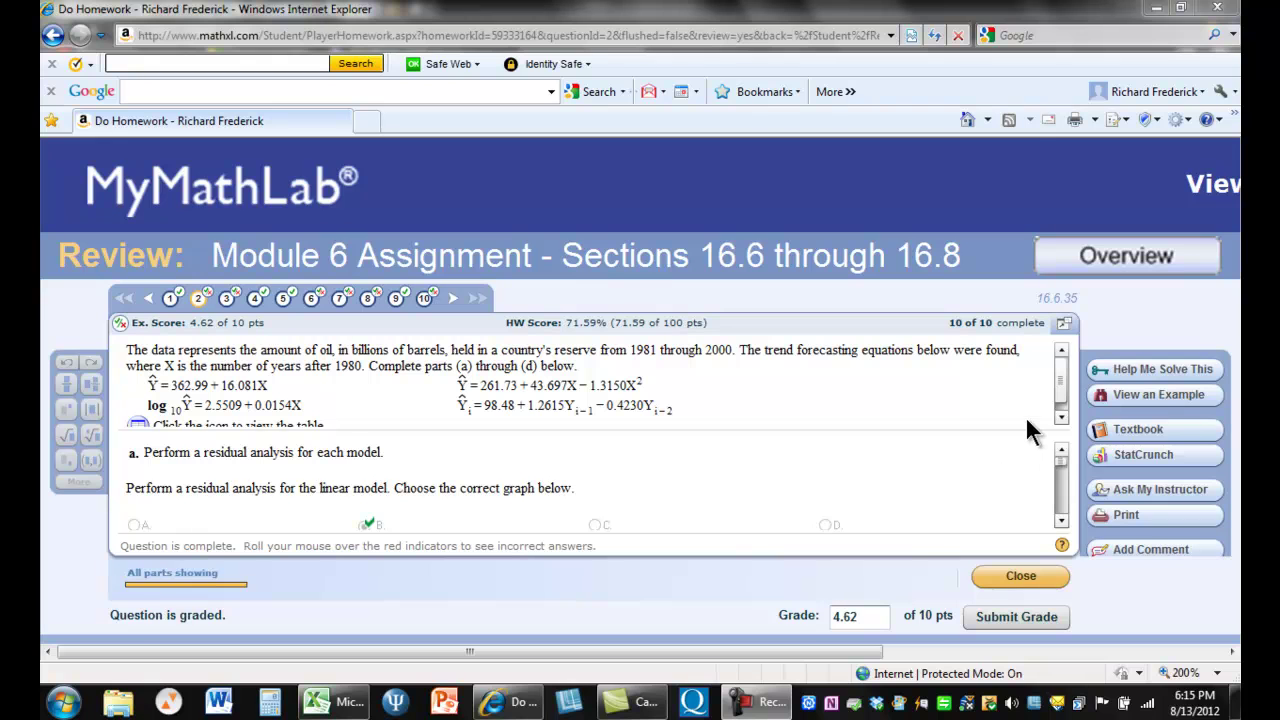
Scroll the MyMathLab oil-reserves question down and back up to review it
{"action": "scroll", "coordinate": [1063, 392], "scroll_direction": "down", "scroll_amount": 1}
{"action": "scroll", "coordinate": [1063, 385], "scroll_direction": "up", "scroll_amount": 1}
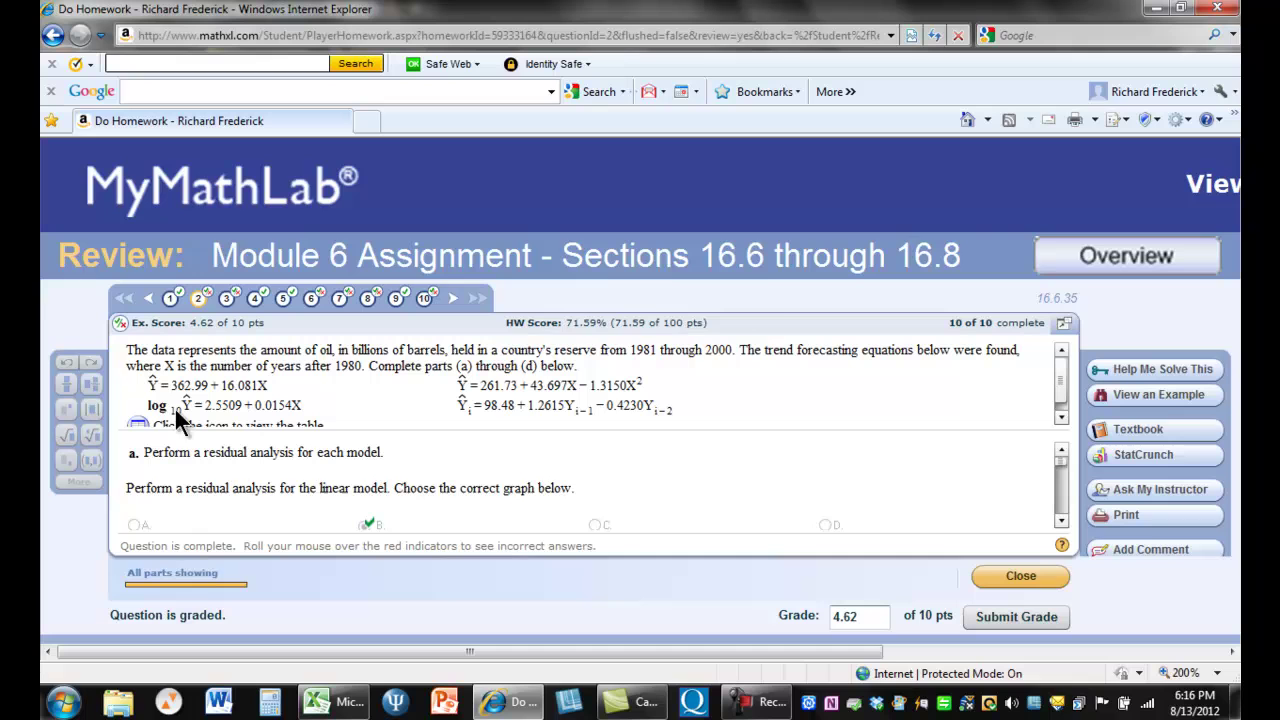
View and close the oil-reserves data table, then scroll down to part b on standard errors
{"action": "left_click", "coordinate": [143, 426]}
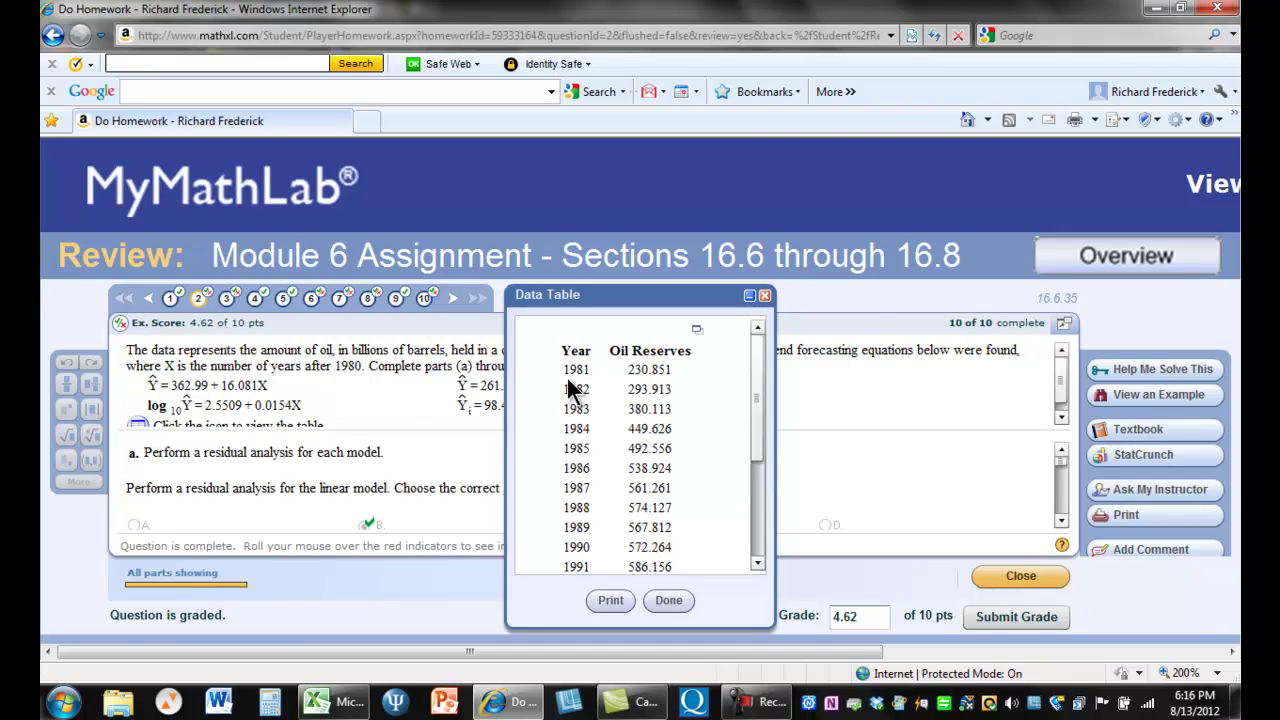
{"action": "left_click", "coordinate": [667, 600]}
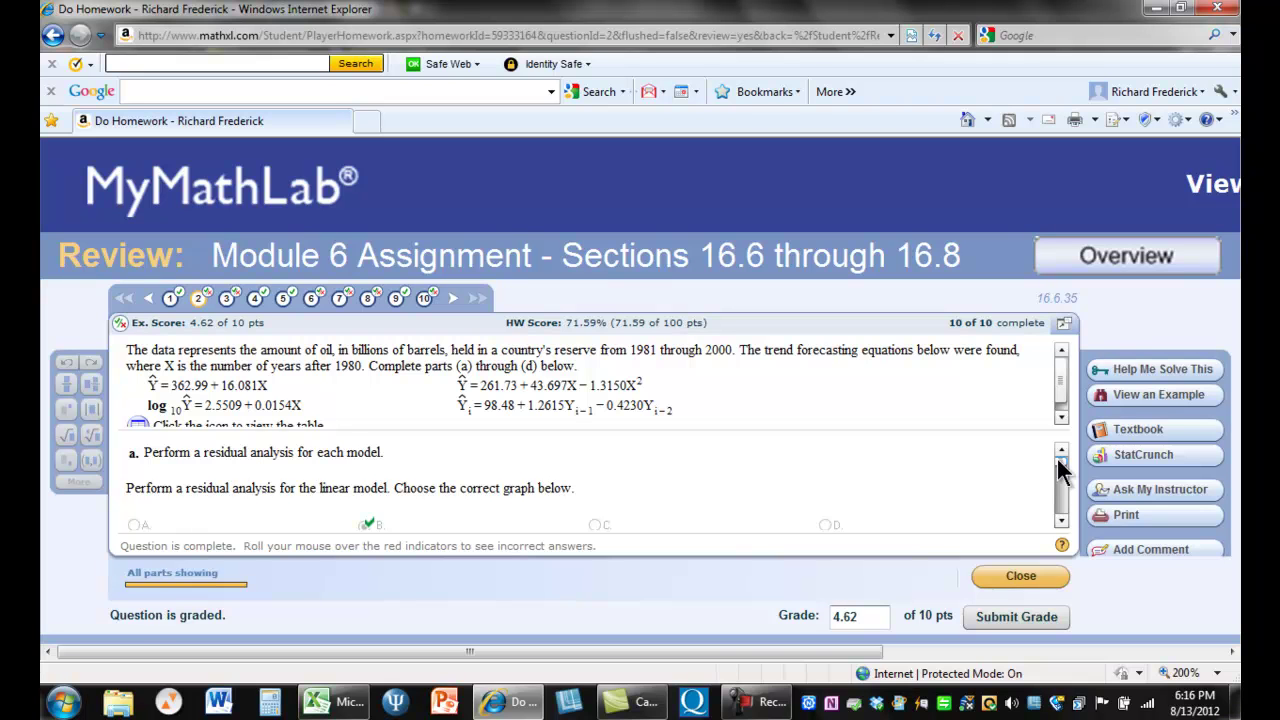
{"action": "left_click_drag", "start_coordinate": [1057, 459], "coordinate": [1055, 491]}
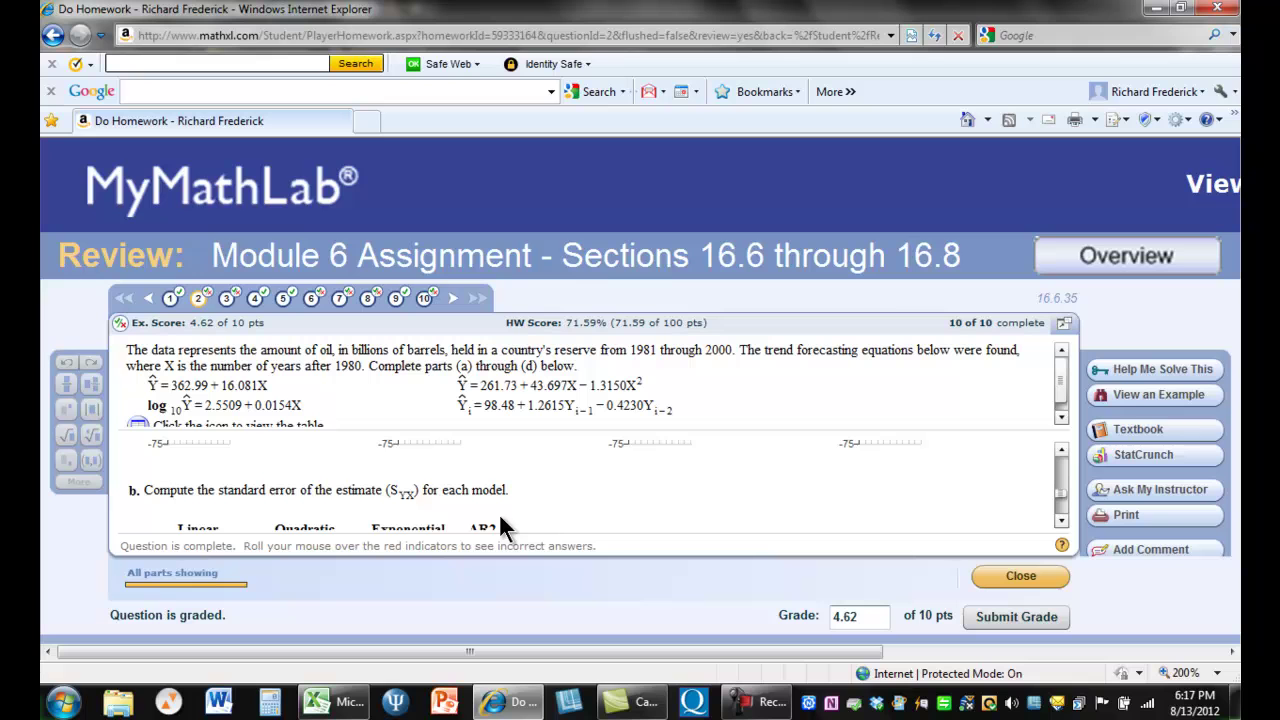
Copy the worked example's oil-reserves data table to the clipboard with Copy table to clipboard
{"action": "left_click", "coordinate": [1147, 398]}
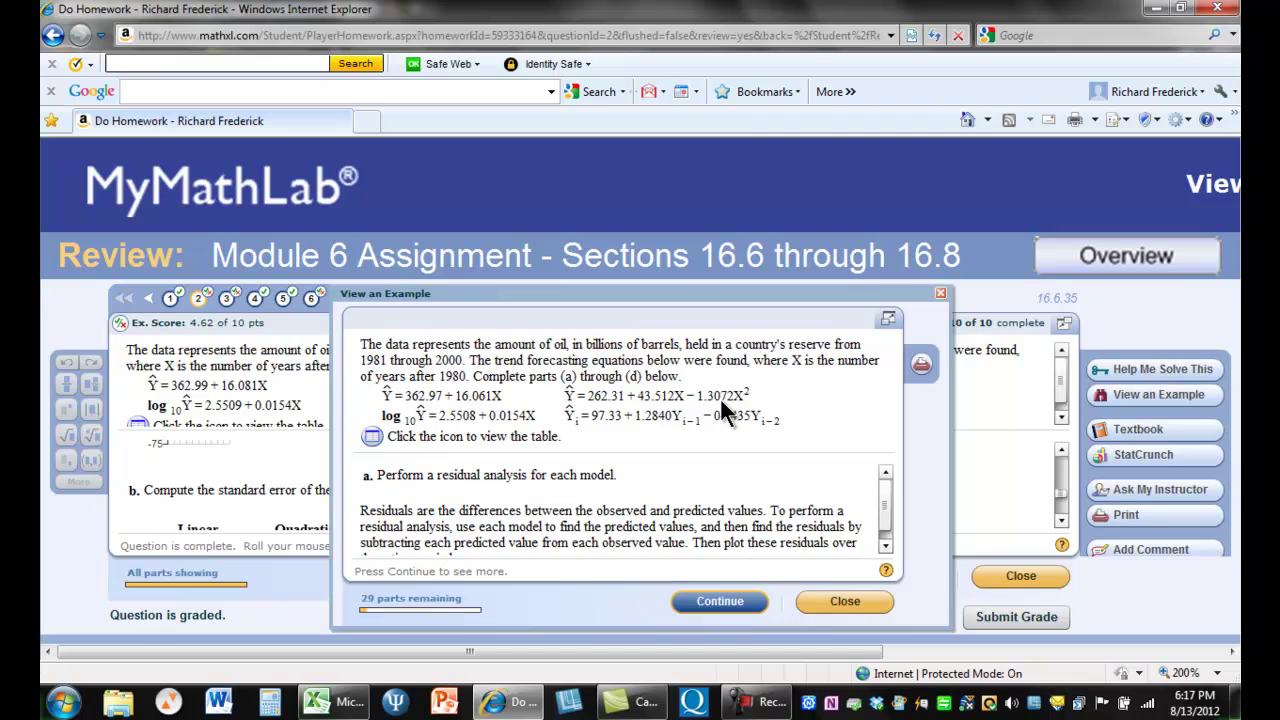
{"action": "left_click", "coordinate": [375, 437]}
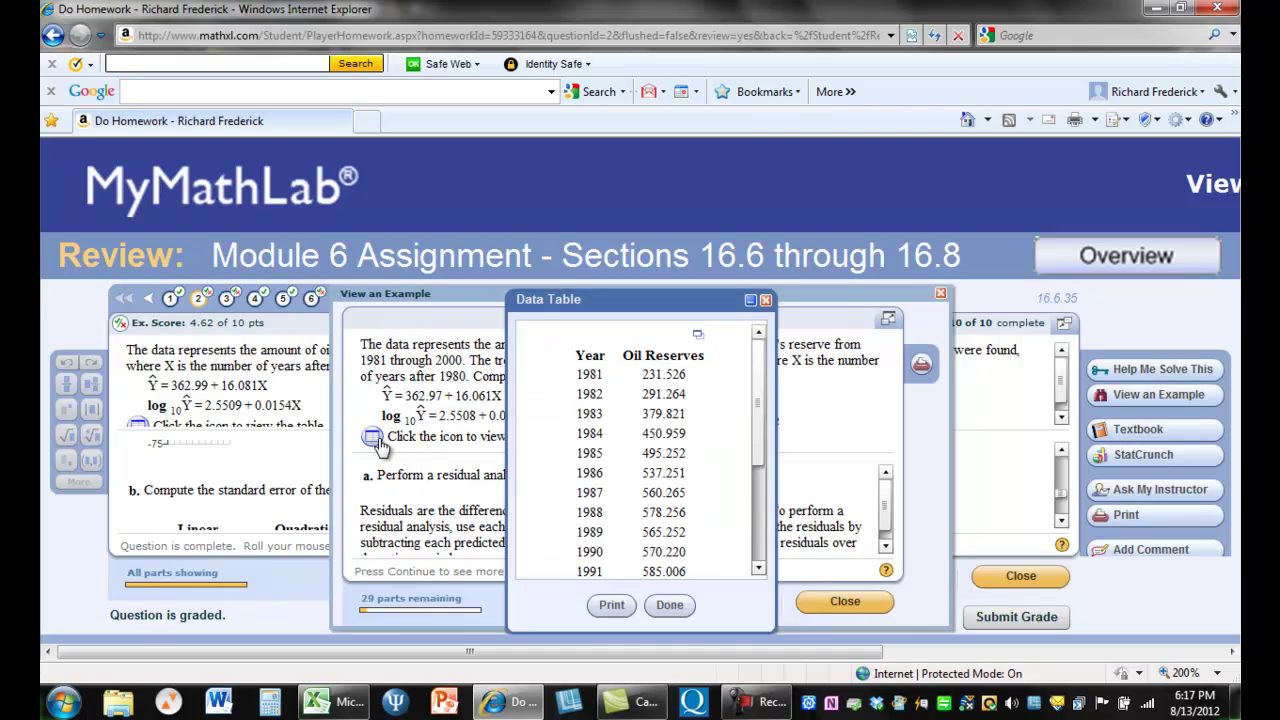
{"action": "left_click", "coordinate": [698, 334]}
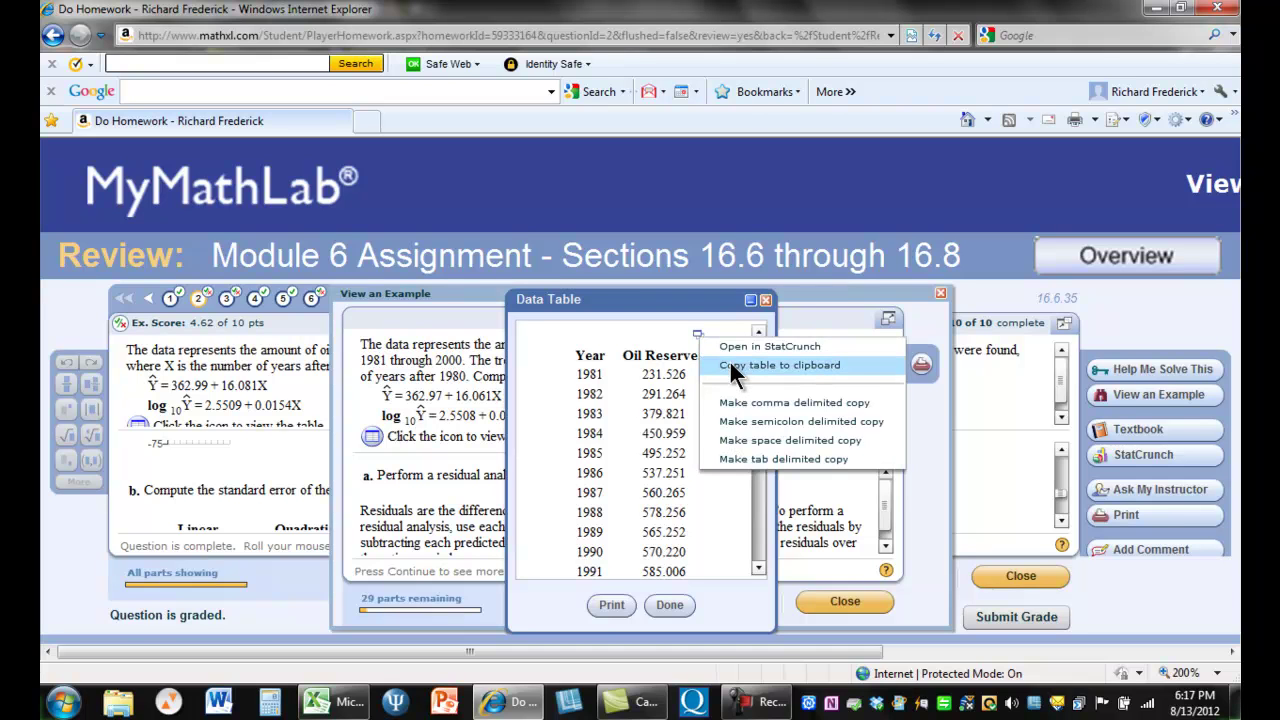
{"action": "left_click", "coordinate": [733, 368]}
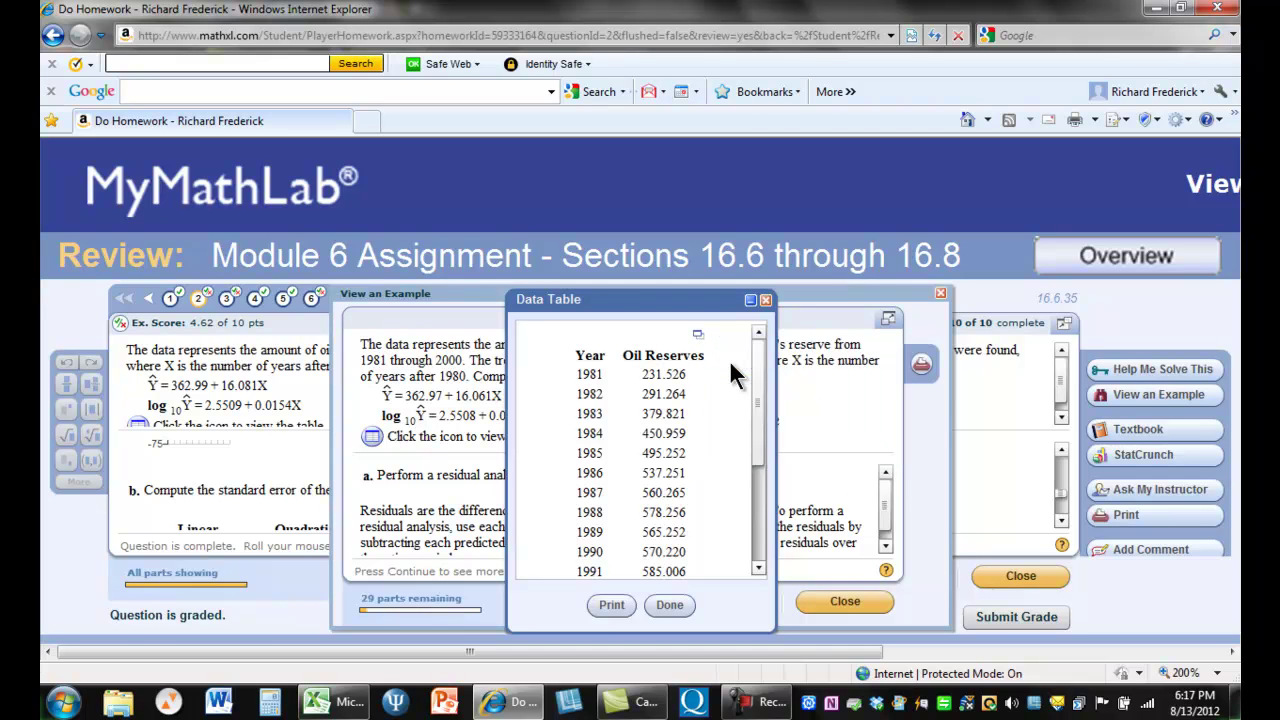
{"action": "left_click", "coordinate": [669, 605]}
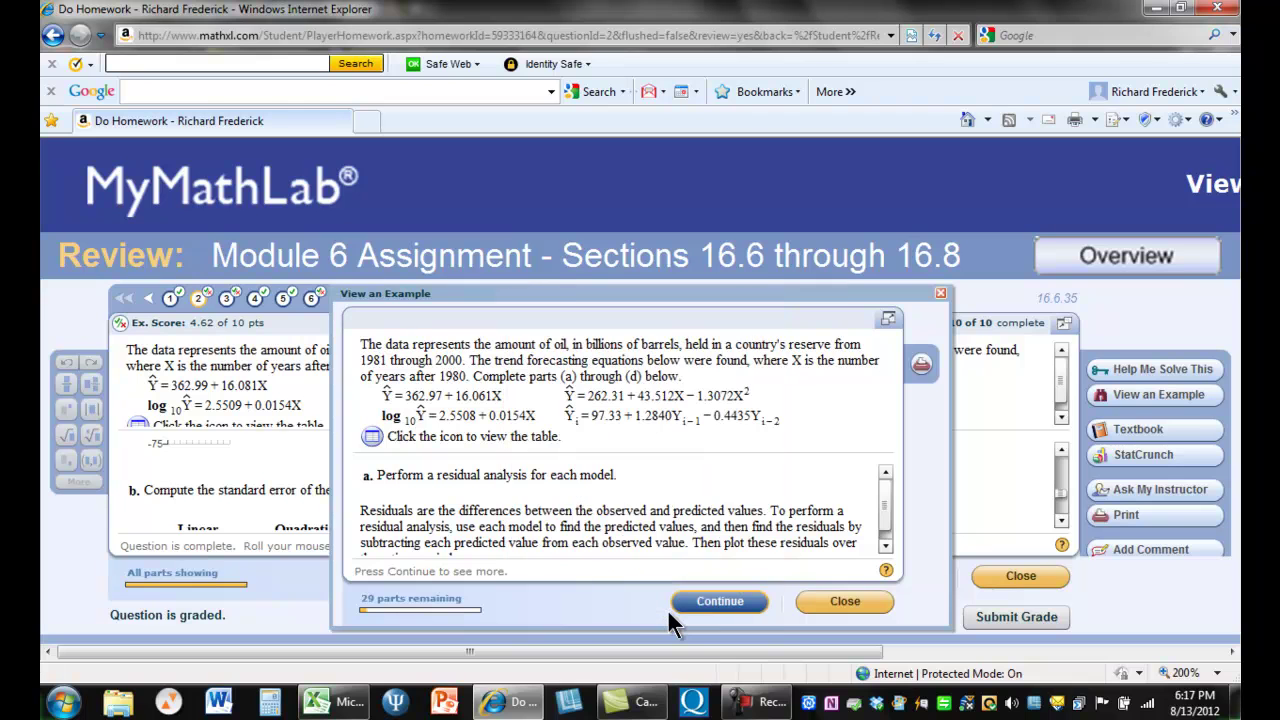
Paste the Year and Oil Reserves data at A1 in Excel and add a 'Coded Year' heading in C1
{"action": "left_click", "coordinate": [335, 702]}
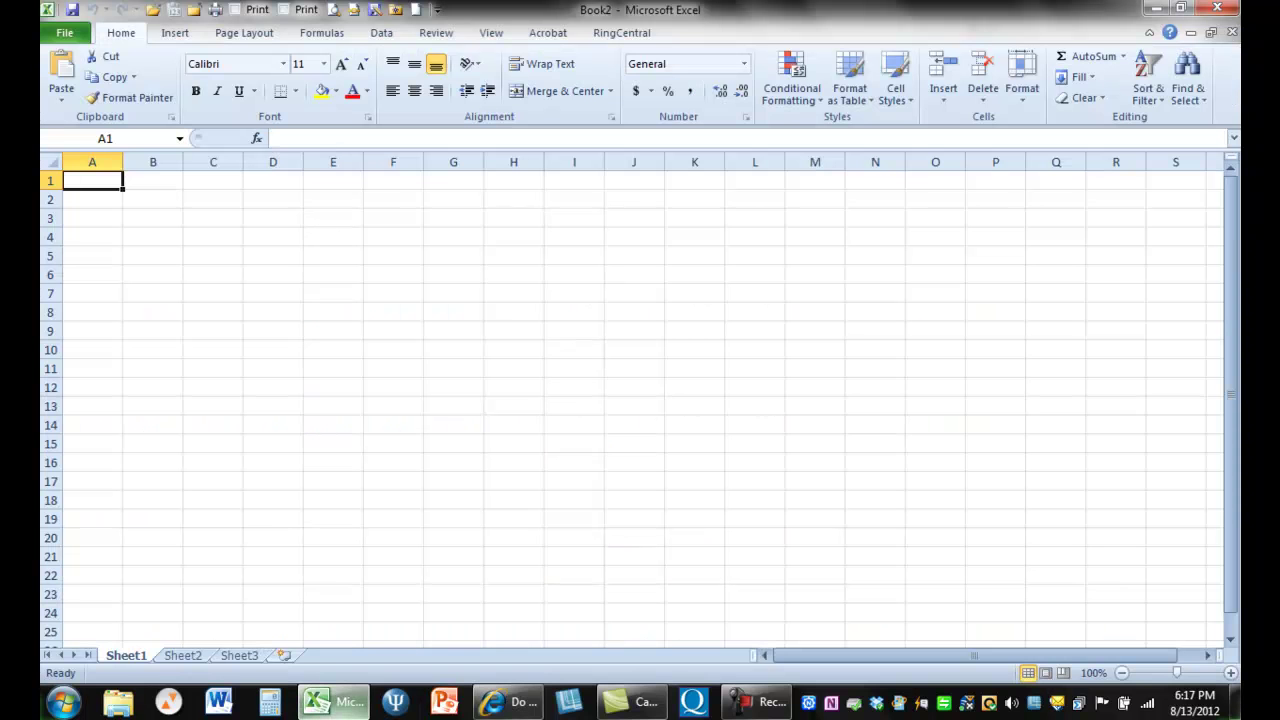
{"action": "left_click", "coordinate": [55, 64]}
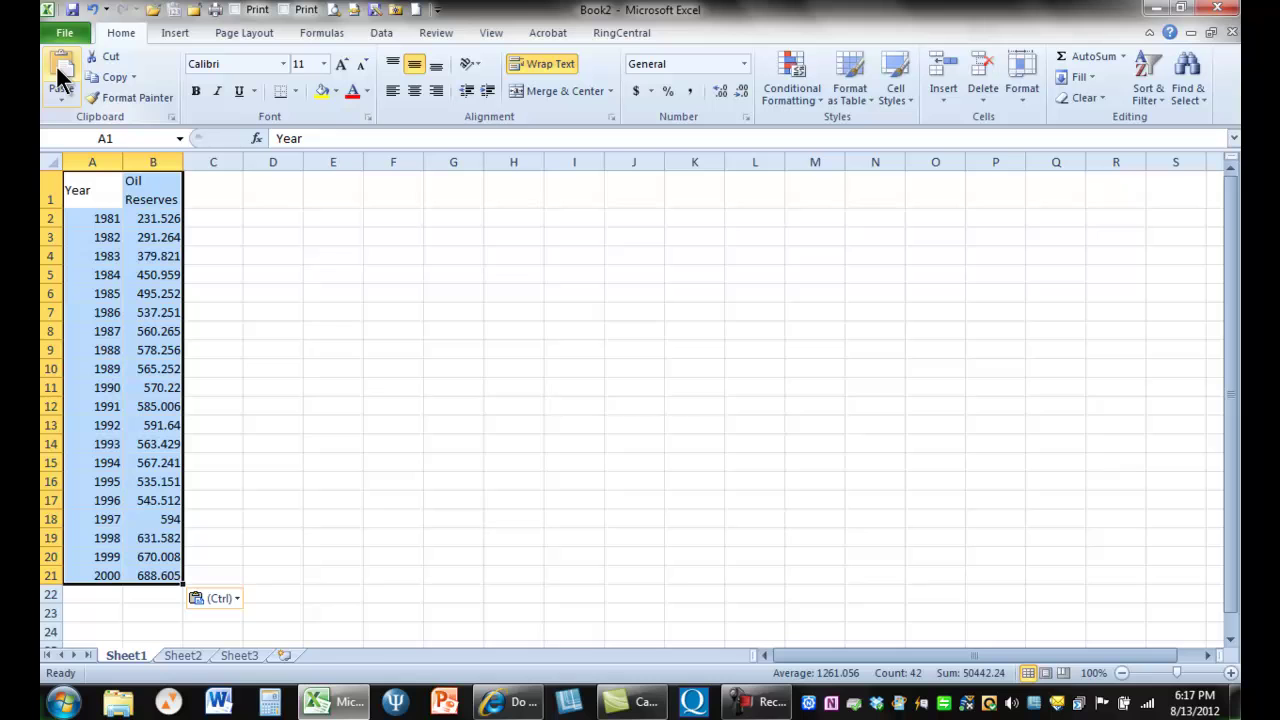
{"action": "left_click", "coordinate": [210, 184]}
{"action": "type", "text": "Coded Year"}
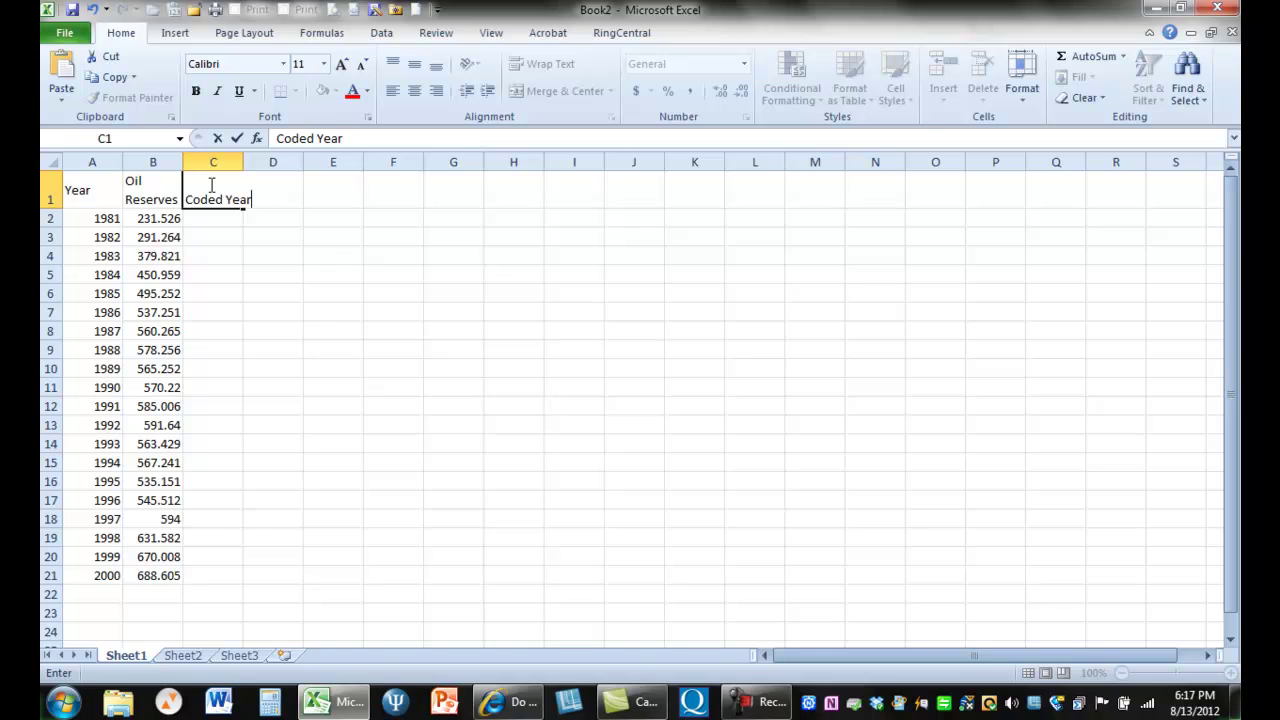
{"action": "key", "text": "Return"}
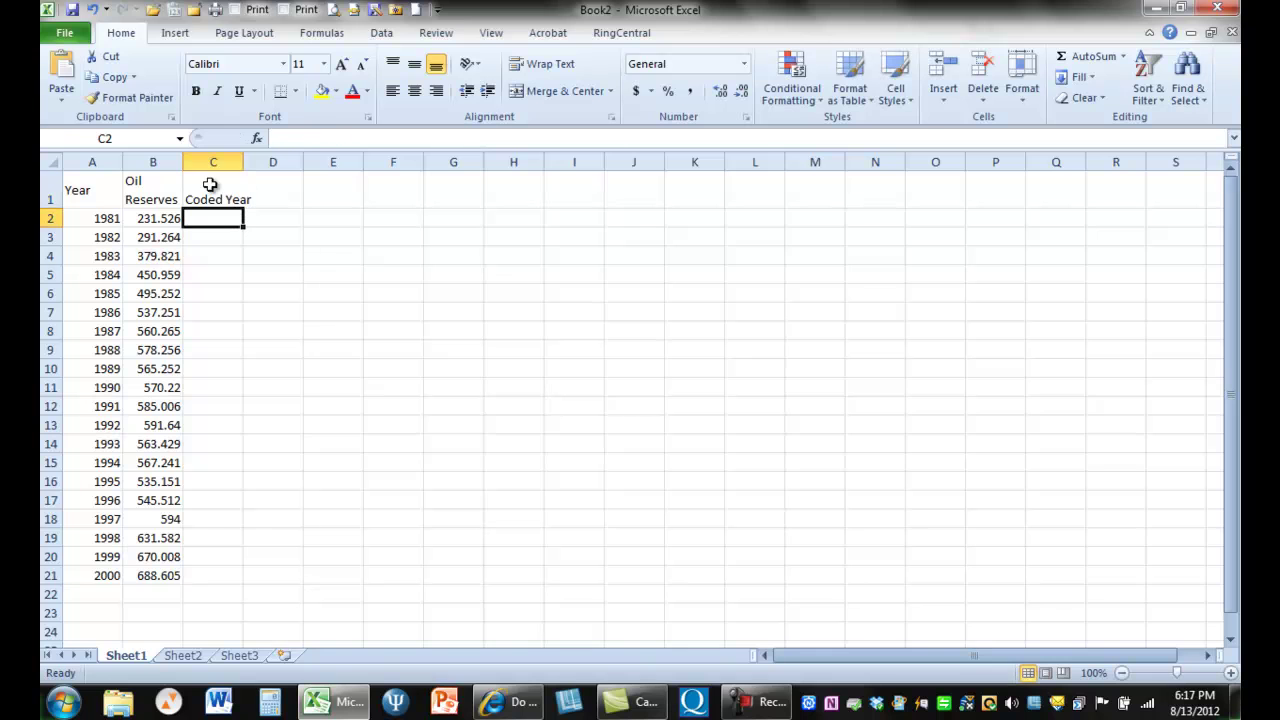
{"action": "left_click", "coordinate": [210, 184]}
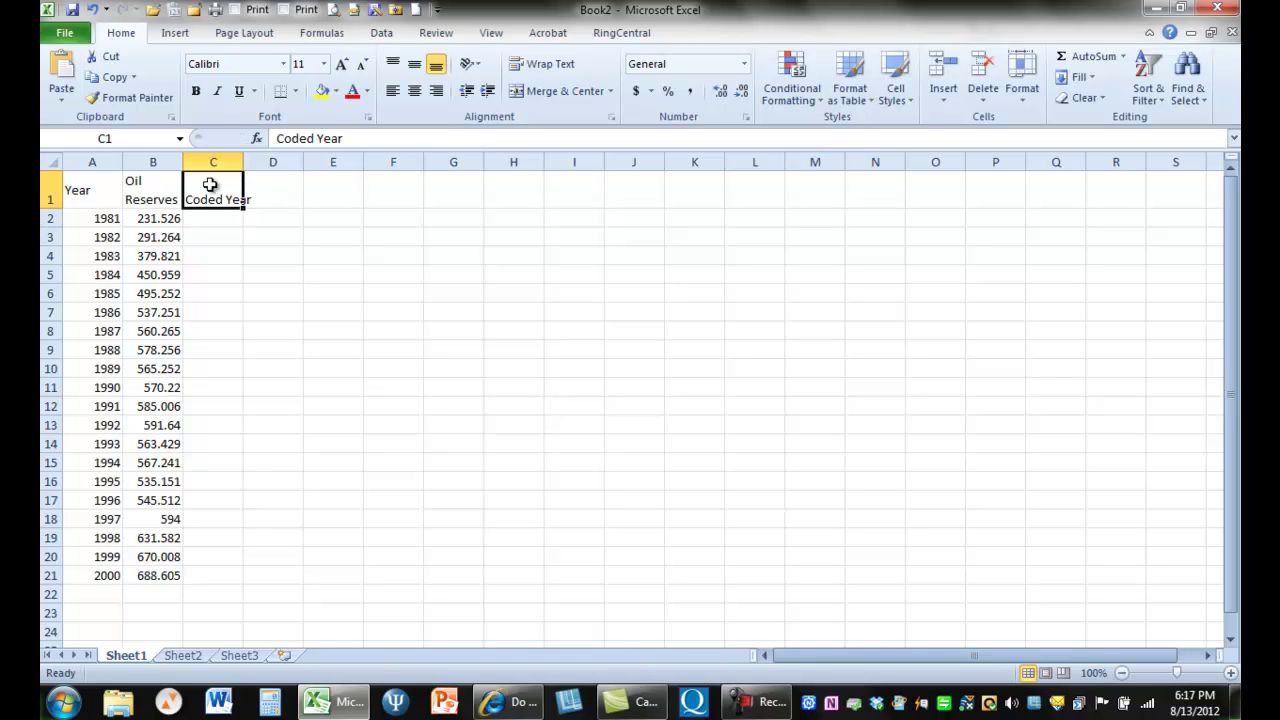
{"action": "right_click", "coordinate": [210, 184]}
{"action": "left_click", "coordinate": [252, 214]}
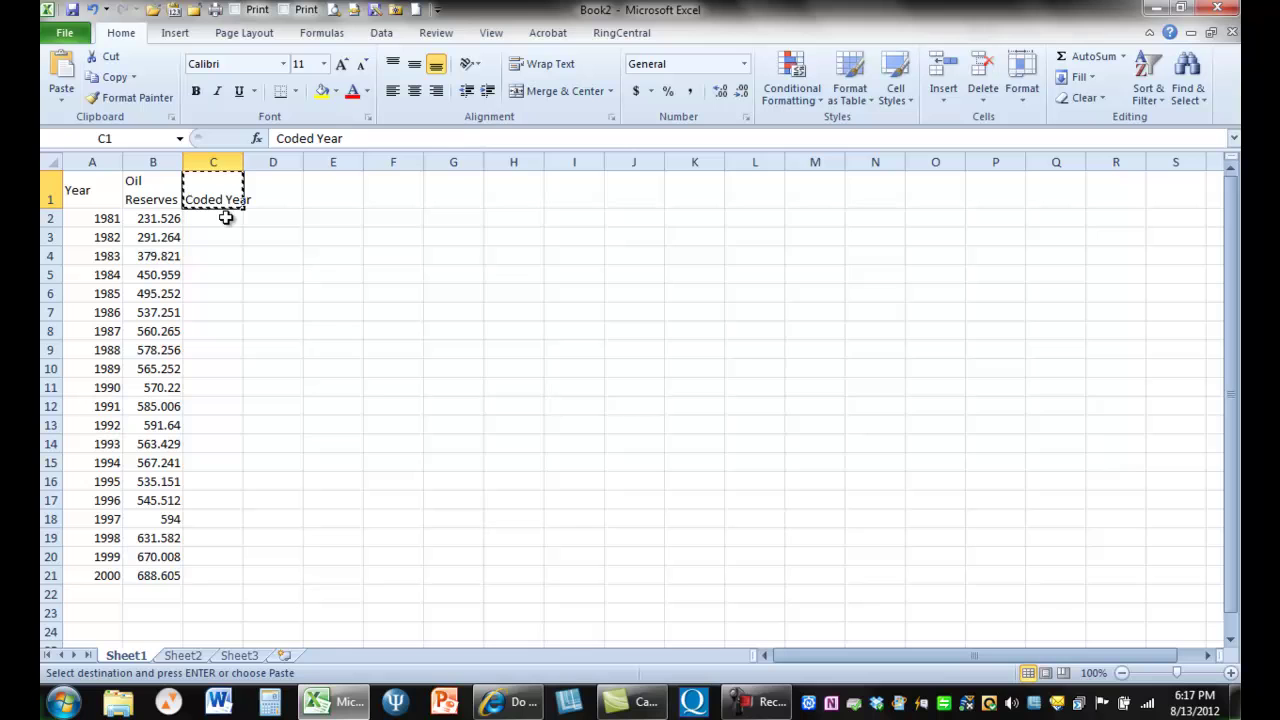
Number the Coded Year column 1 to 20 down to C21 by entering 1, 2, 3 and extending the series
{"action": "left_click", "coordinate": [228, 217]}
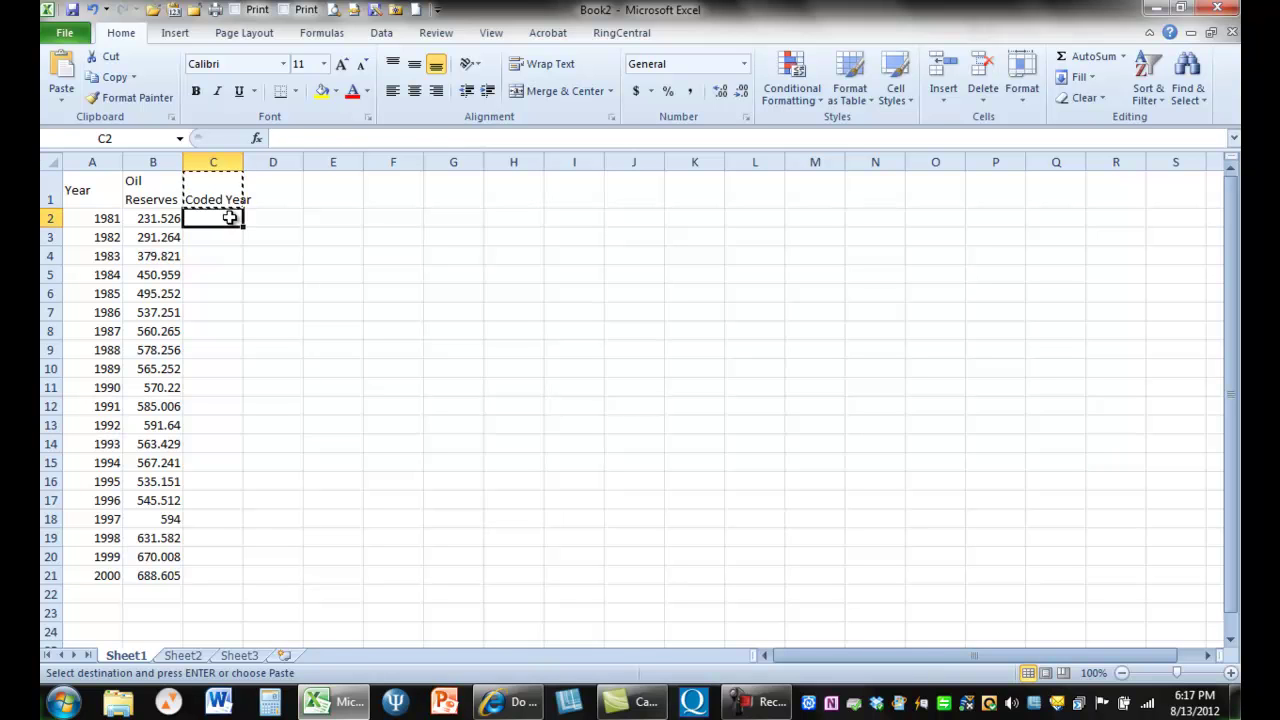
{"action": "type", "text": "1"}
{"action": "key", "text": "Return"}
{"action": "type", "text": "2"}
{"action": "key", "text": "Return"}
{"action": "type", "text": "3"}
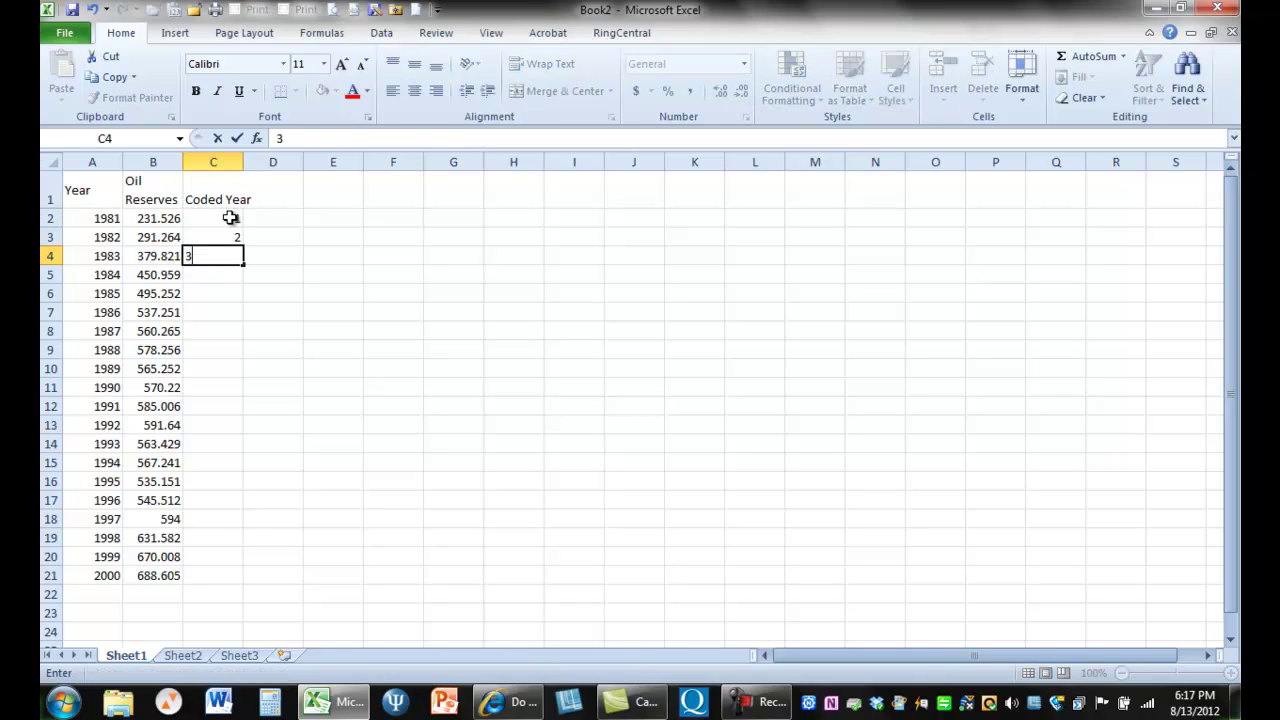
{"action": "key", "text": "Return"}
{"action": "left_click_drag", "start_coordinate": [230, 218], "coordinate": [246, 588]}
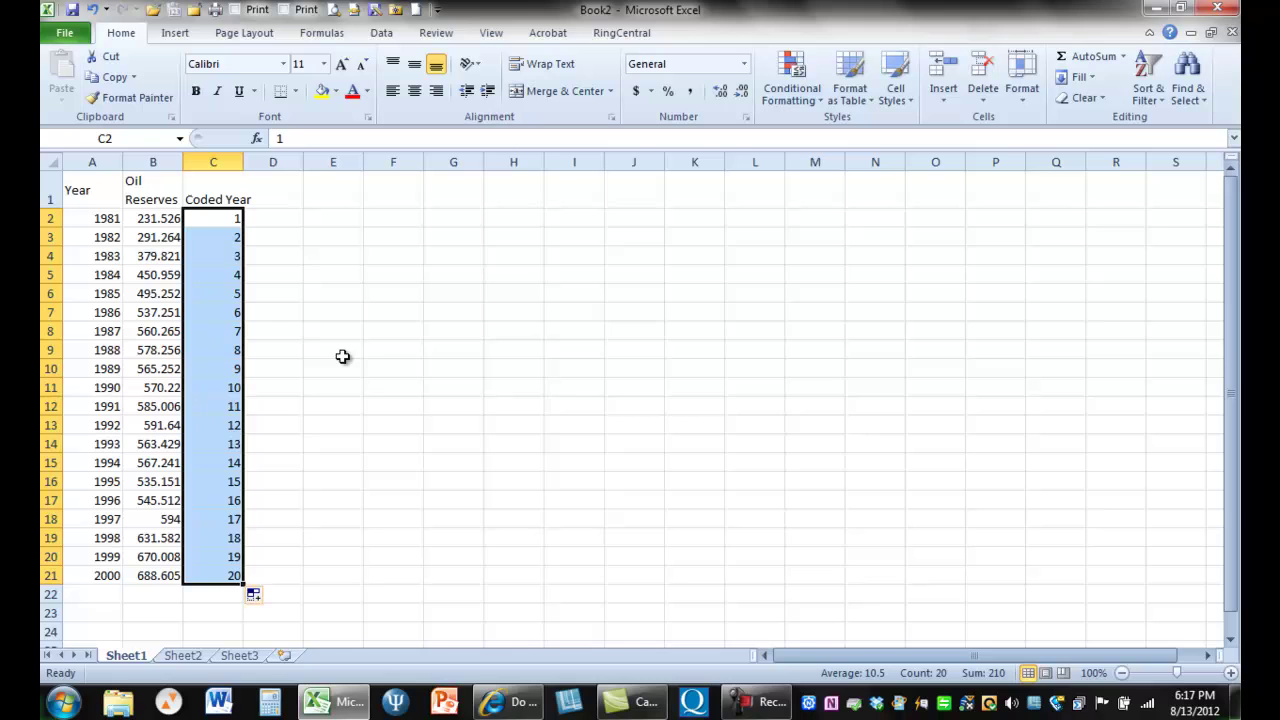
Add a 'Coded Year Squared' heading in D1 and AutoFit columns C and D
{"action": "double_click", "coordinate": [243, 162]}
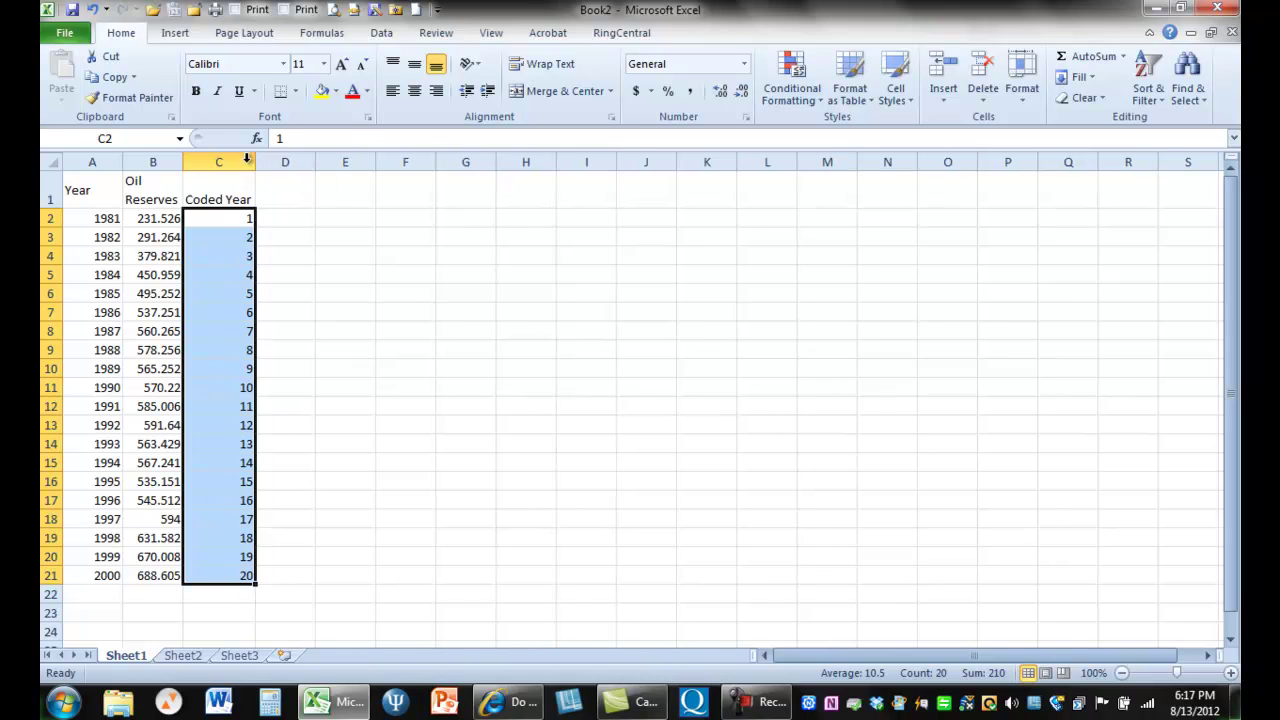
{"action": "left_click", "coordinate": [263, 184]}
{"action": "type", "text": "C"}
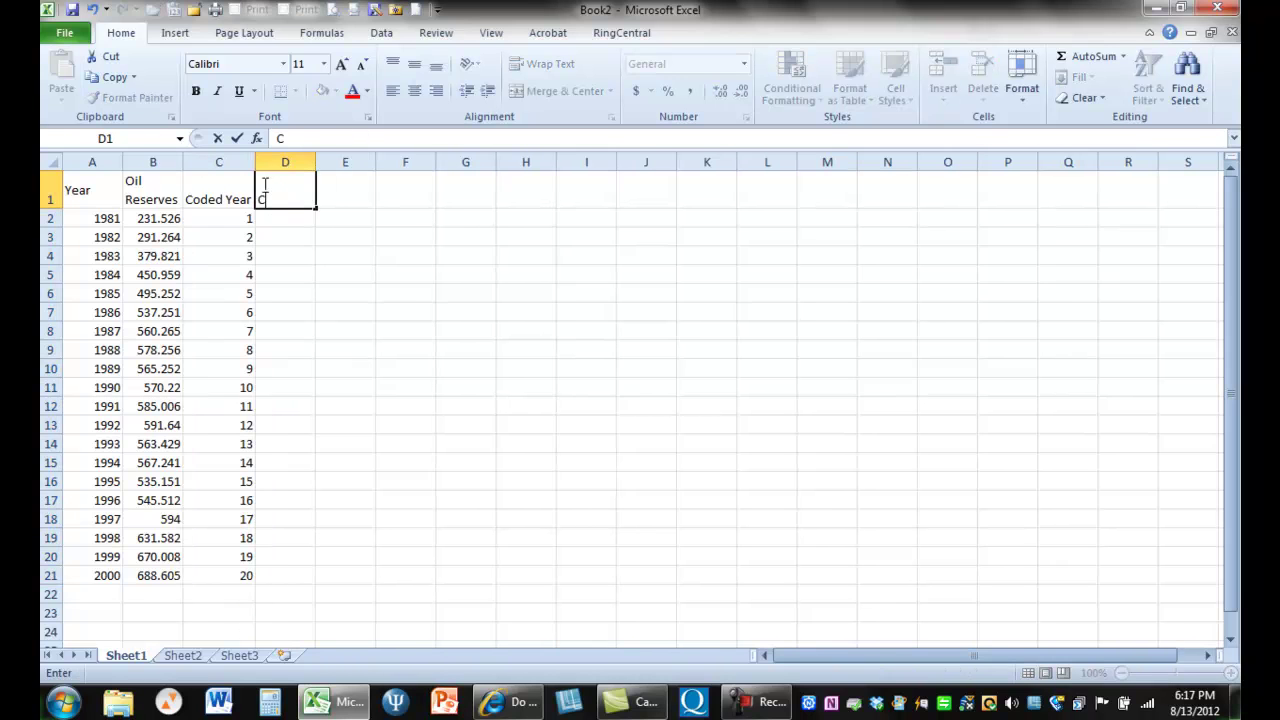
{"action": "type", "text": "oded Year "}
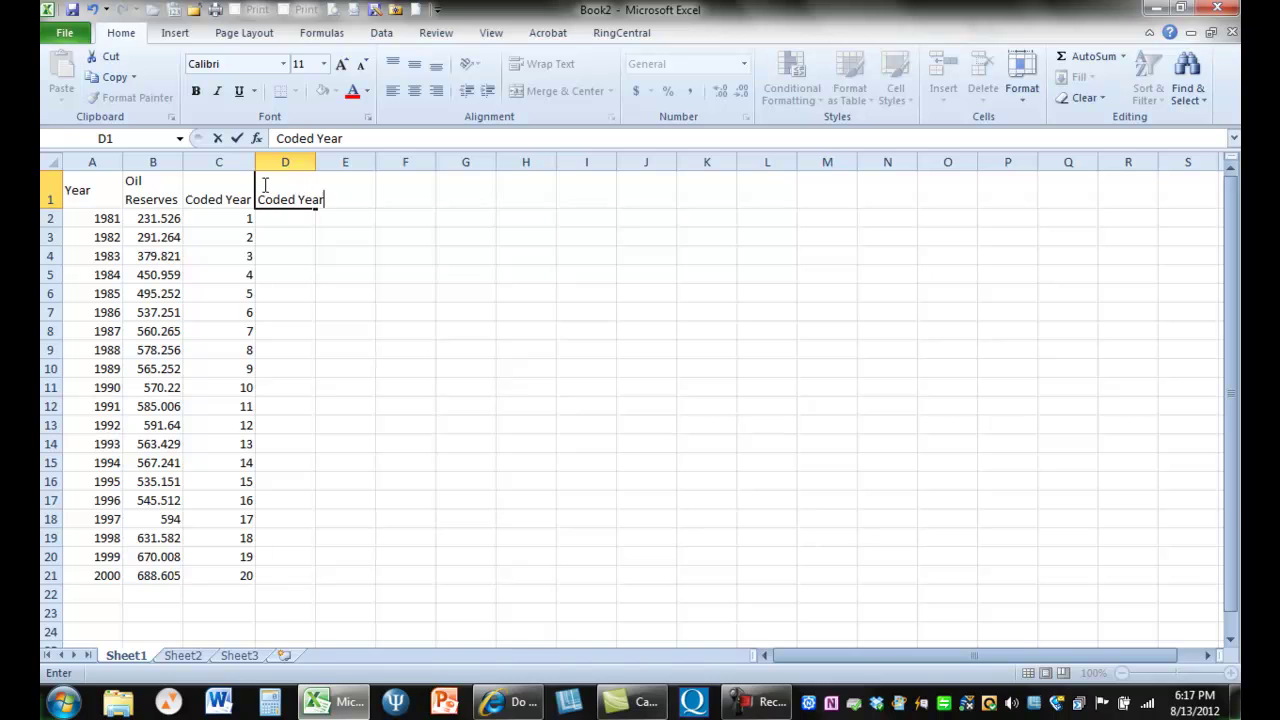
{"action": "type", "text": "Squared"}
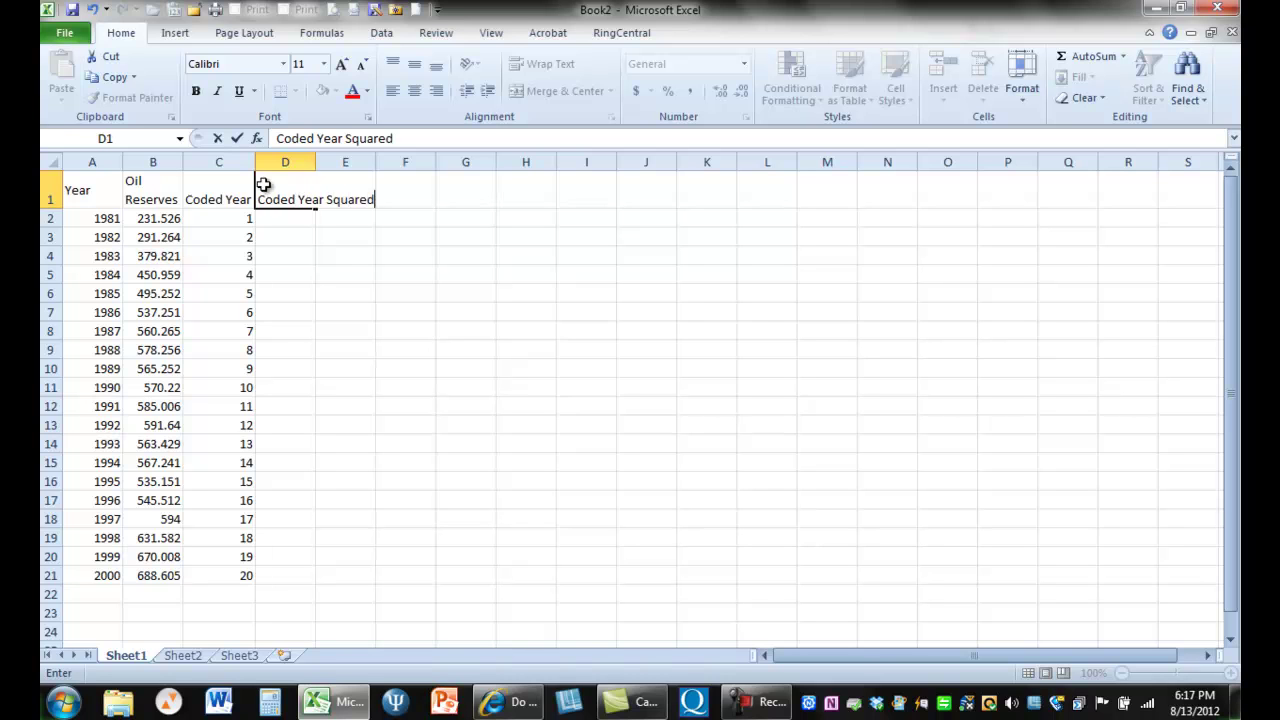
{"action": "key", "text": "Return"}
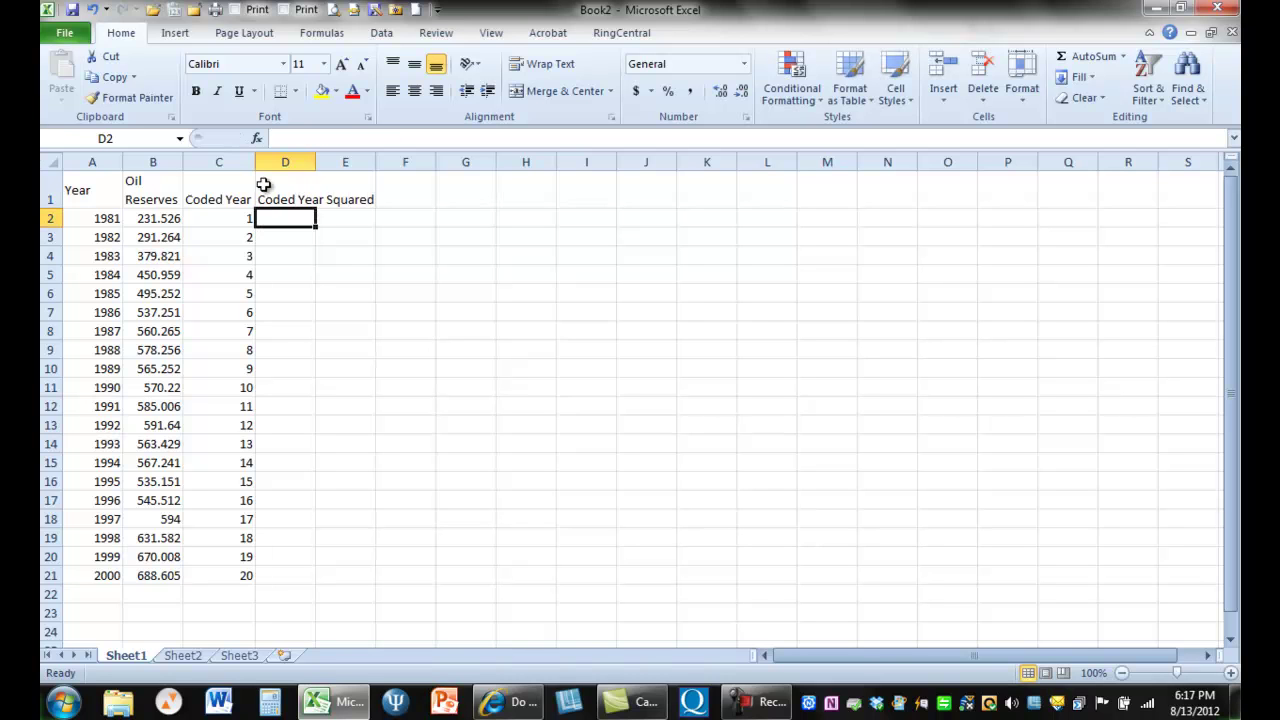
{"action": "left_click_drag", "start_coordinate": [317, 166], "coordinate": [317, 166]}
{"action": "double_click", "coordinate": [317, 166]}
Enter =C2*C2 in D2 and copy it down through D21
{"action": "type", "text": "="}
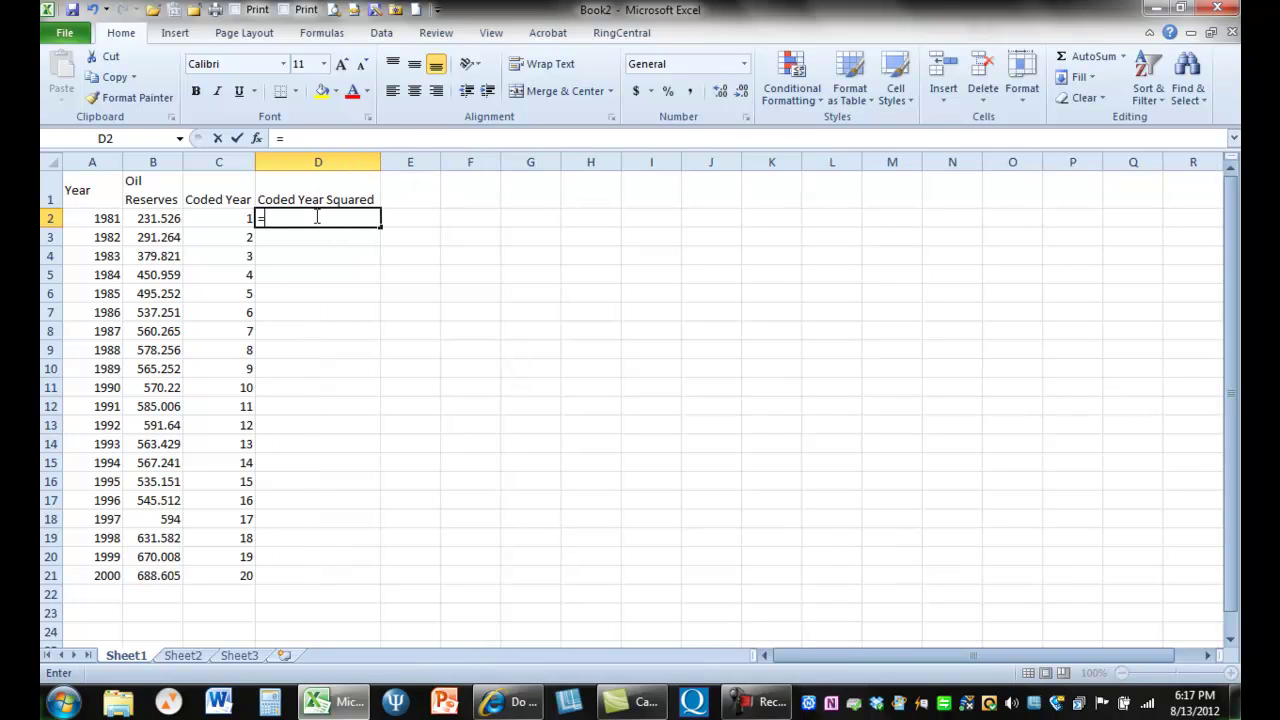
{"action": "left_click", "coordinate": [222, 218]}
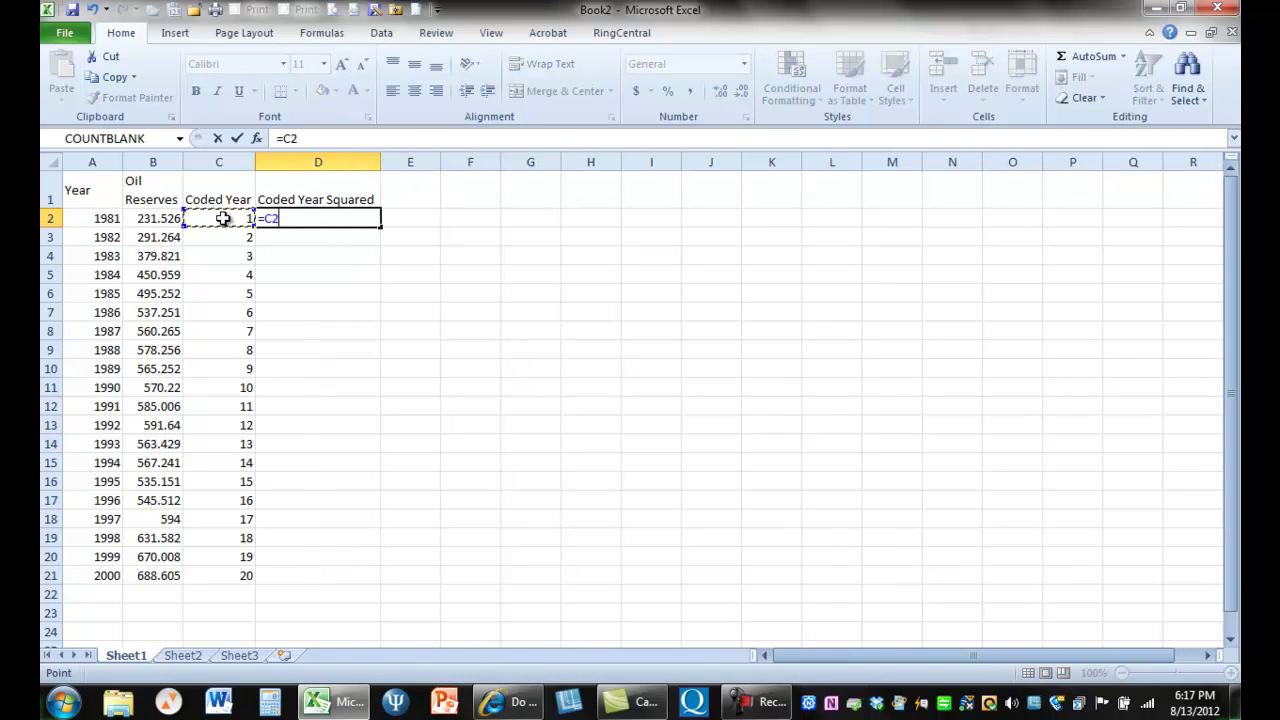
{"action": "type", "text": "*"}
{"action": "left_click", "coordinate": [222, 218]}
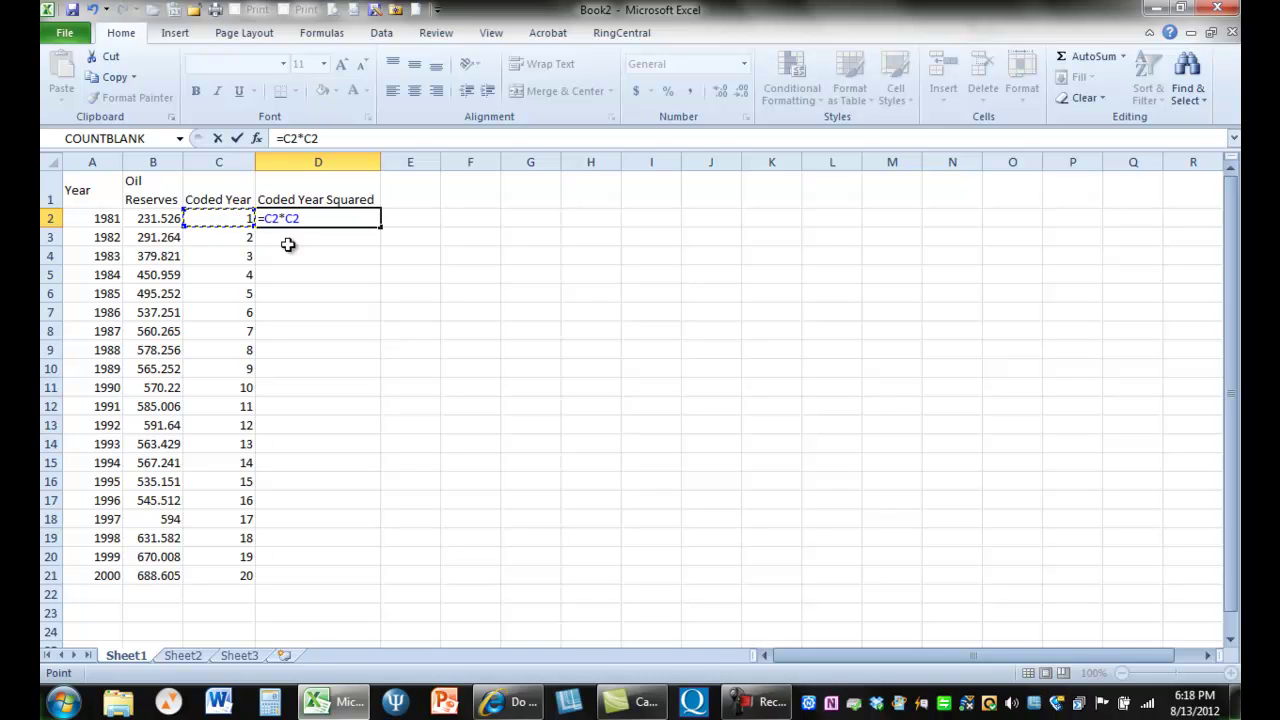
{"action": "key", "text": "Return"}
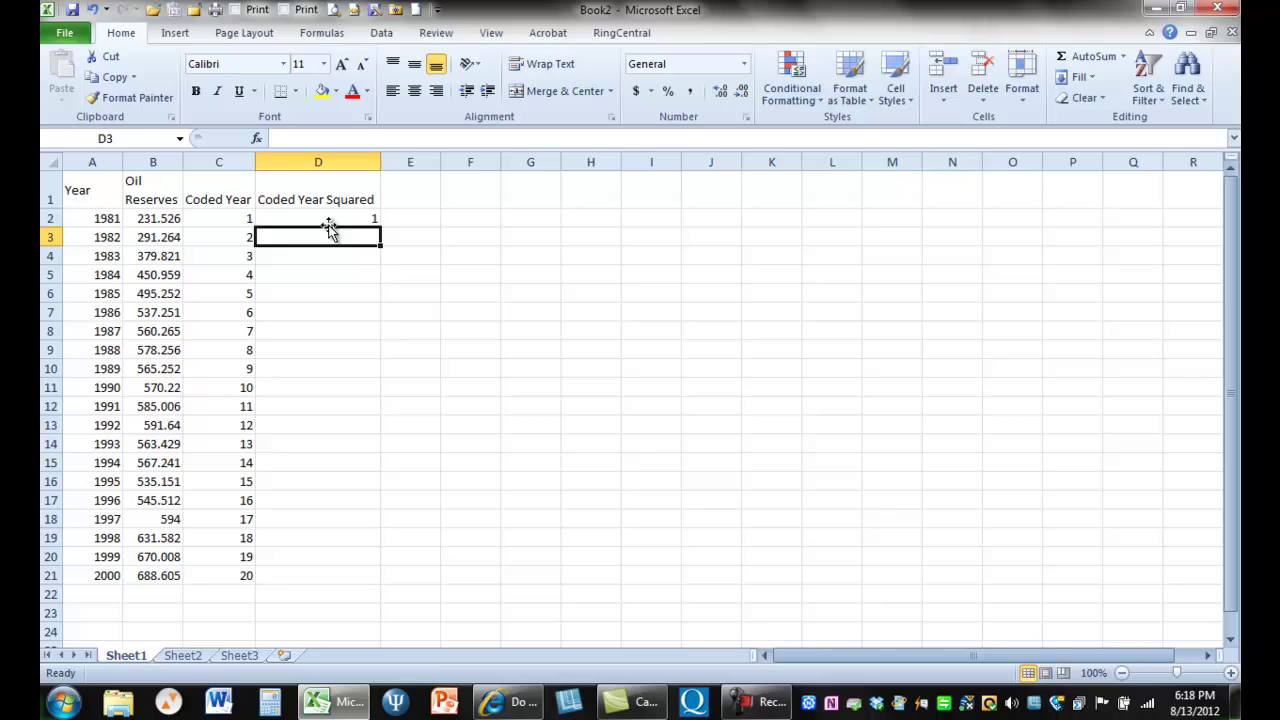
{"action": "left_click", "coordinate": [335, 222]}
{"action": "right_click", "coordinate": [336, 222]}
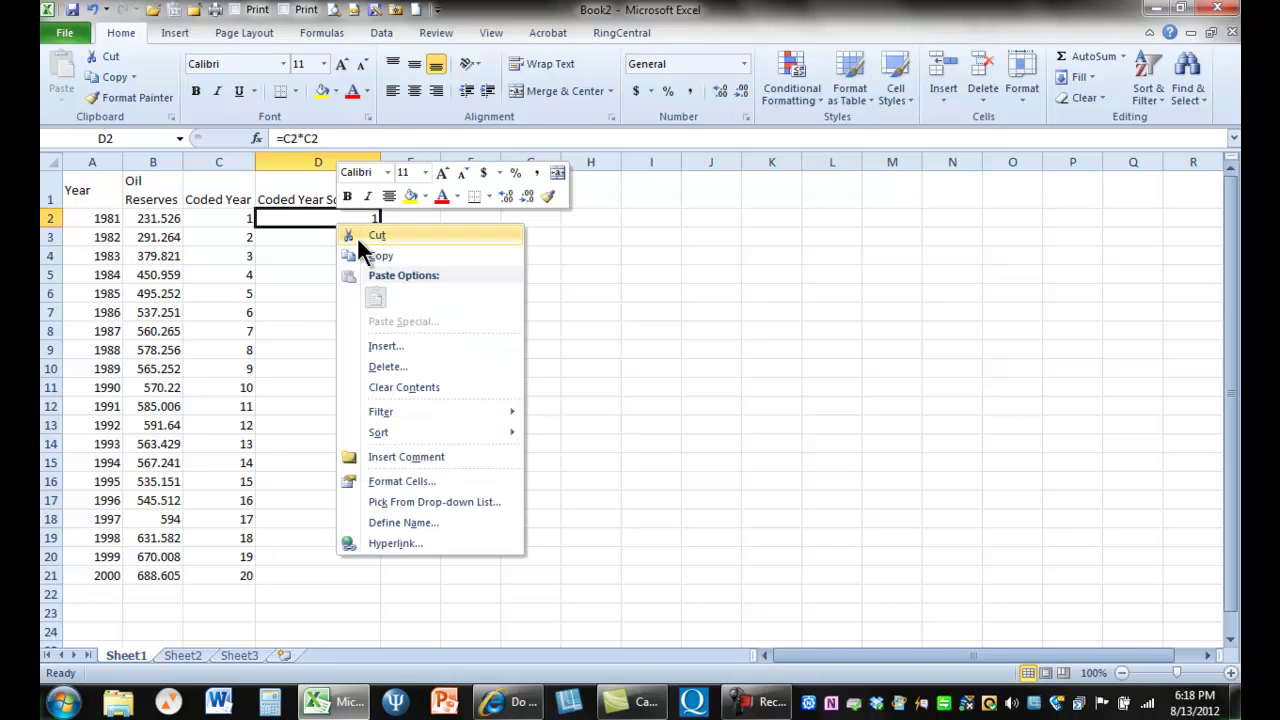
{"action": "left_click", "coordinate": [385, 250]}
{"action": "left_click_drag", "start_coordinate": [365, 237], "coordinate": [330, 581]}
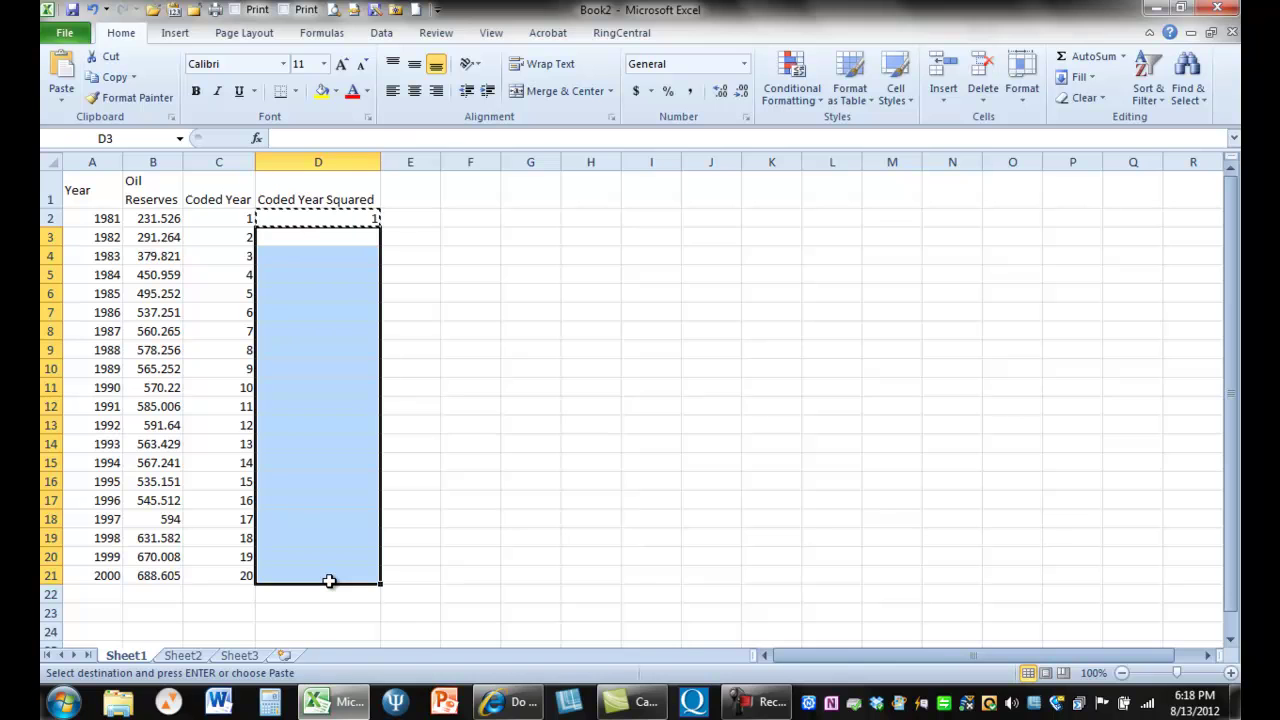
{"action": "key", "text": "ctrl+v"}
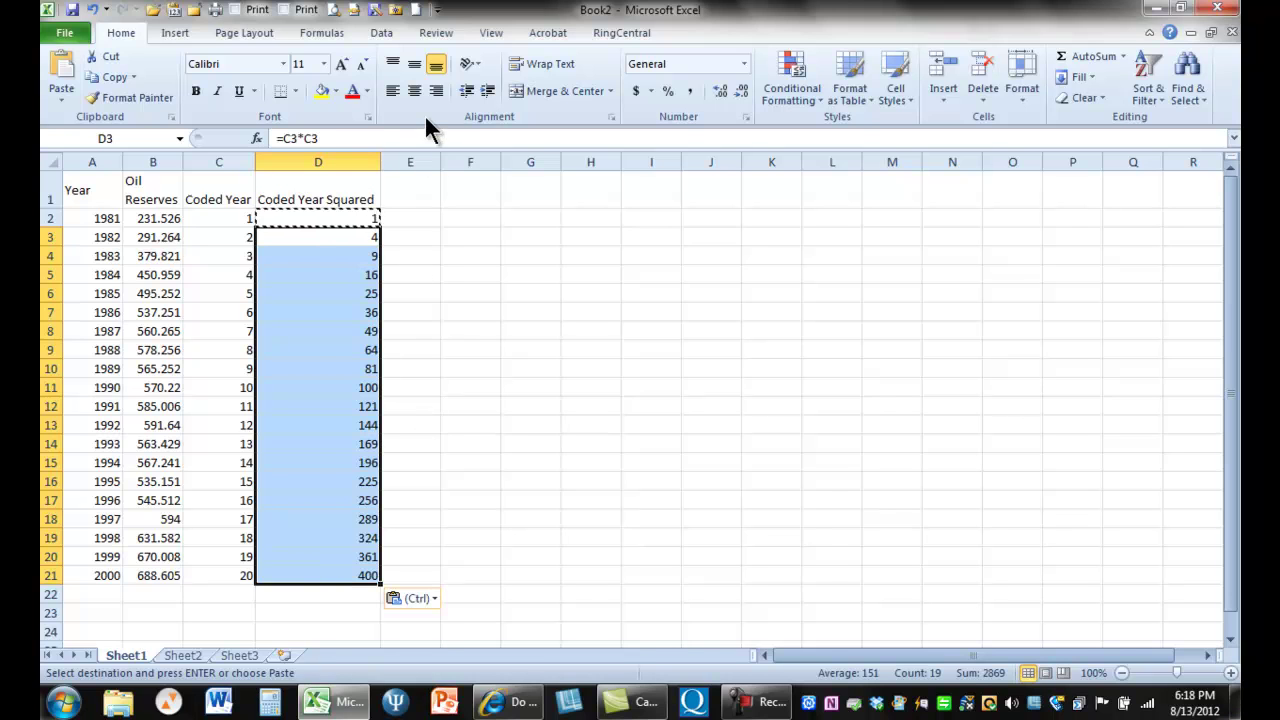
Centre the Coded Year Squared and Coded Year columns
{"action": "left_click", "coordinate": [414, 90]}
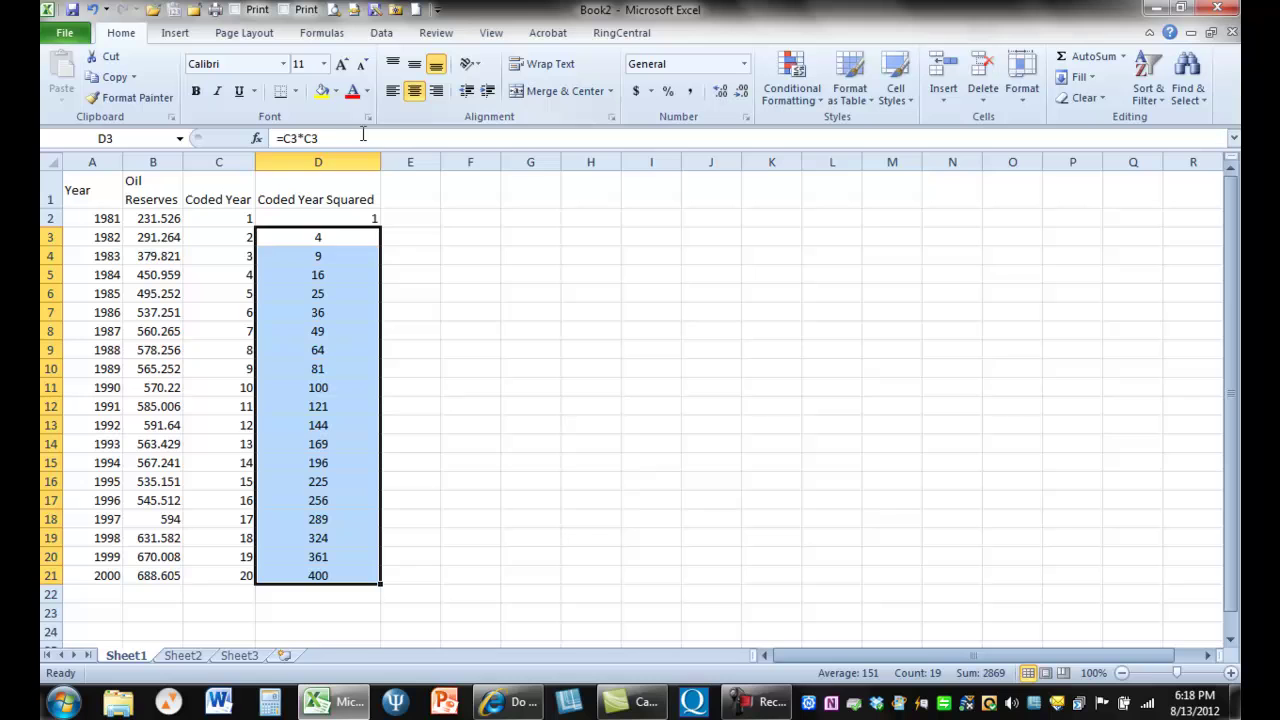
{"action": "left_click", "coordinate": [331, 160]}
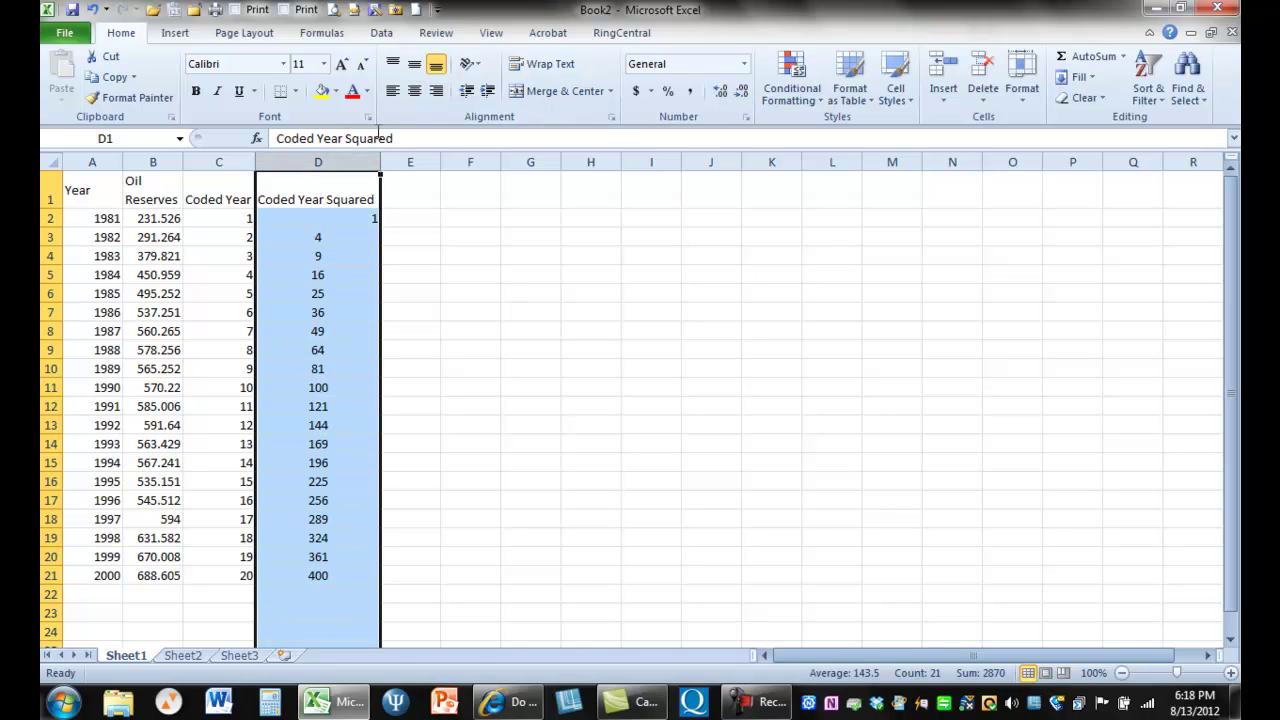
{"action": "left_click", "coordinate": [414, 90]}
{"action": "left_click", "coordinate": [235, 156]}
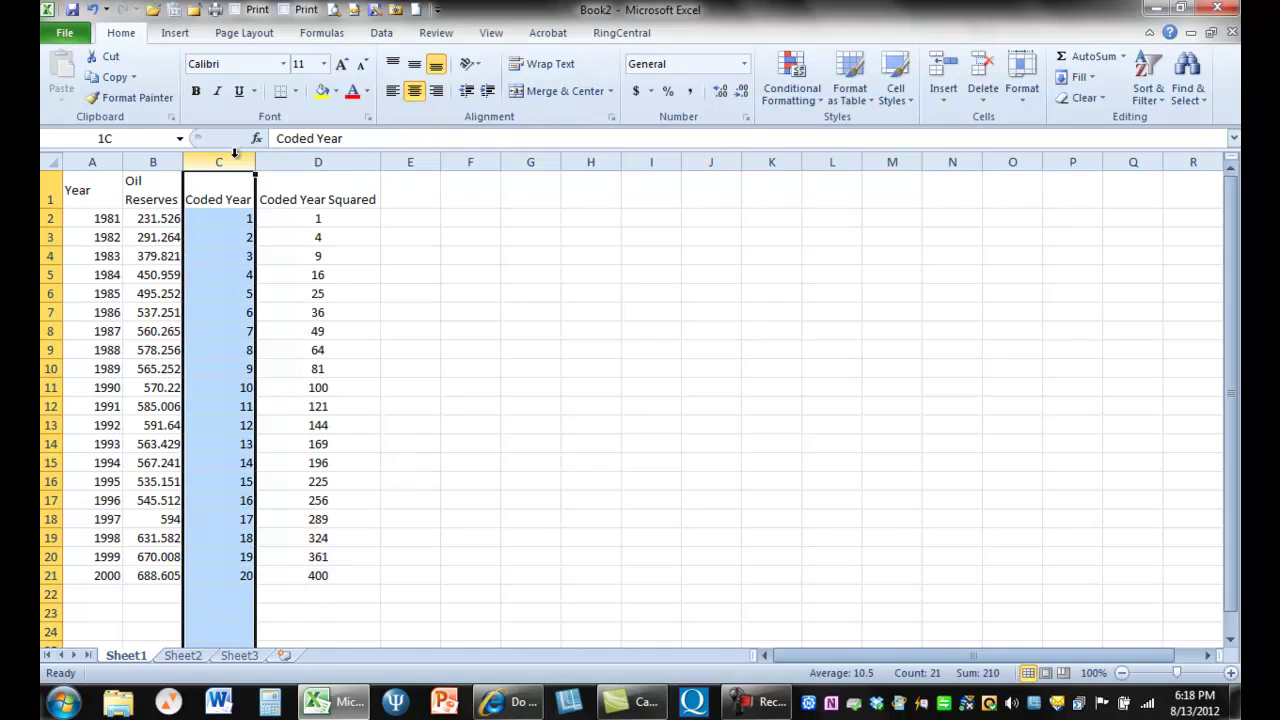
{"action": "left_click", "coordinate": [412, 91]}
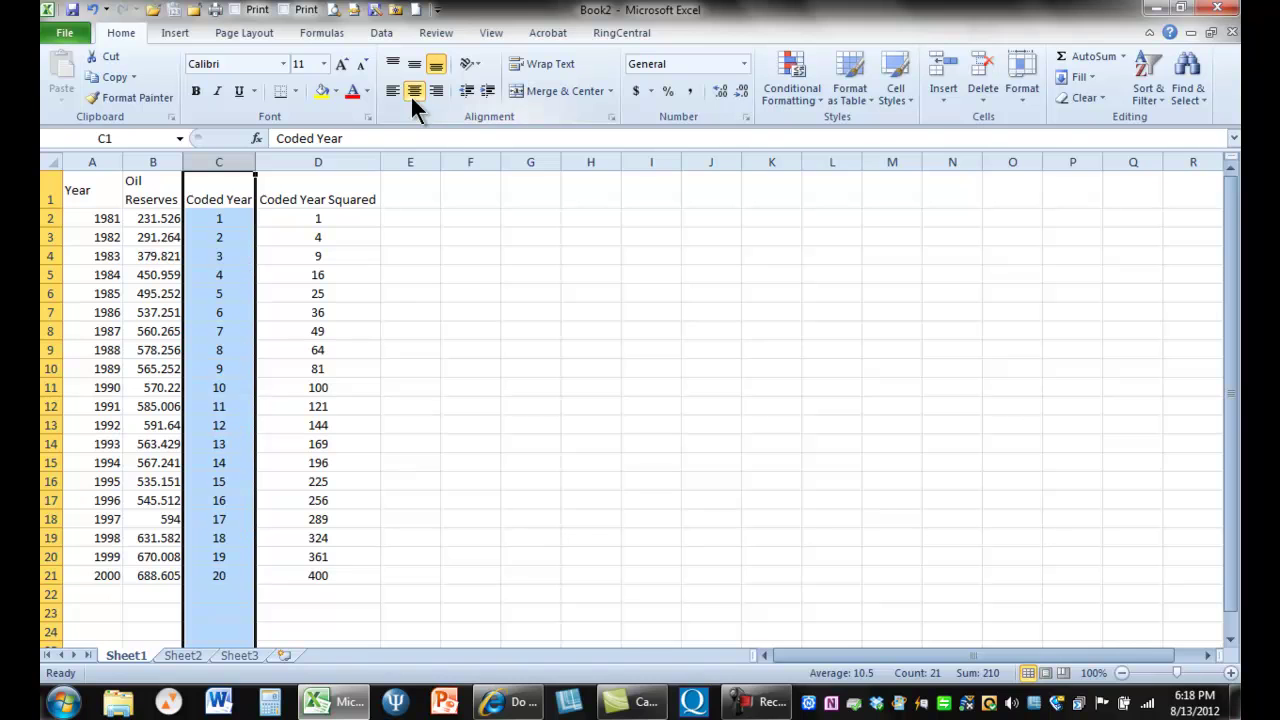
Add a 'Log10' heading in E1 and enter =LOG10(B2) in E2
{"action": "left_click", "coordinate": [409, 198]}
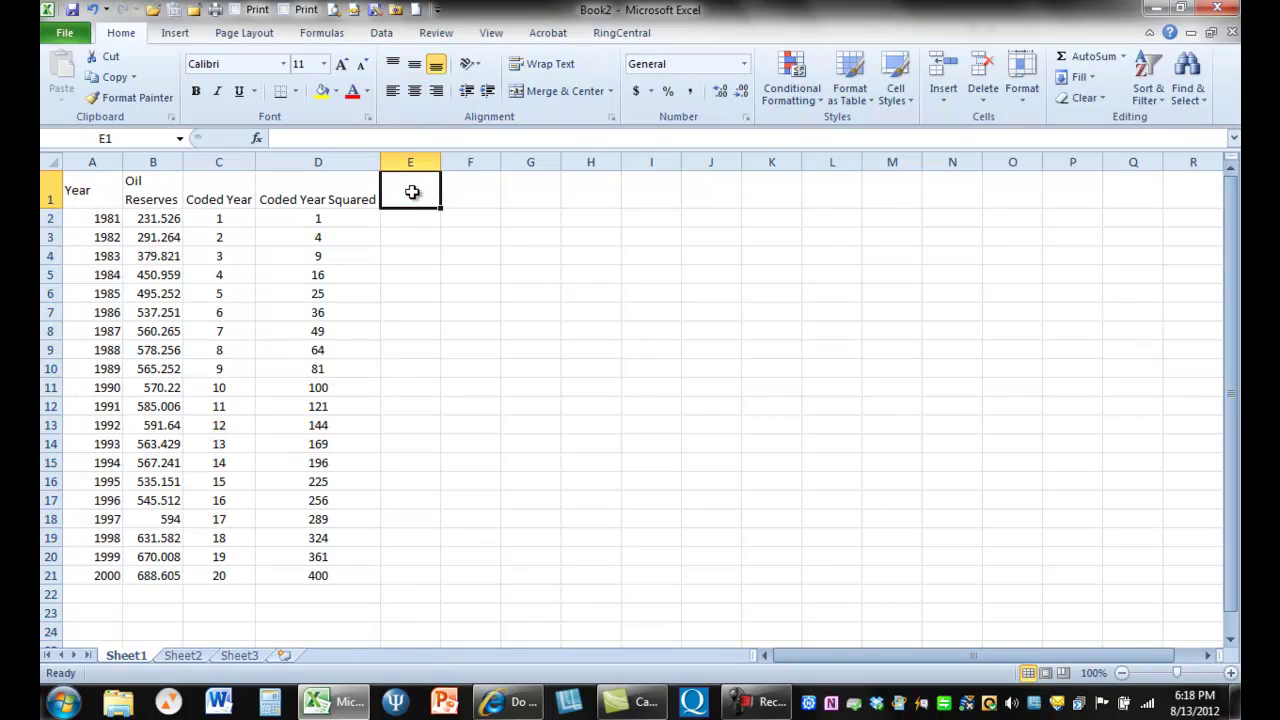
{"action": "type", "text": "Log10"}
{"action": "key", "text": "Return"}
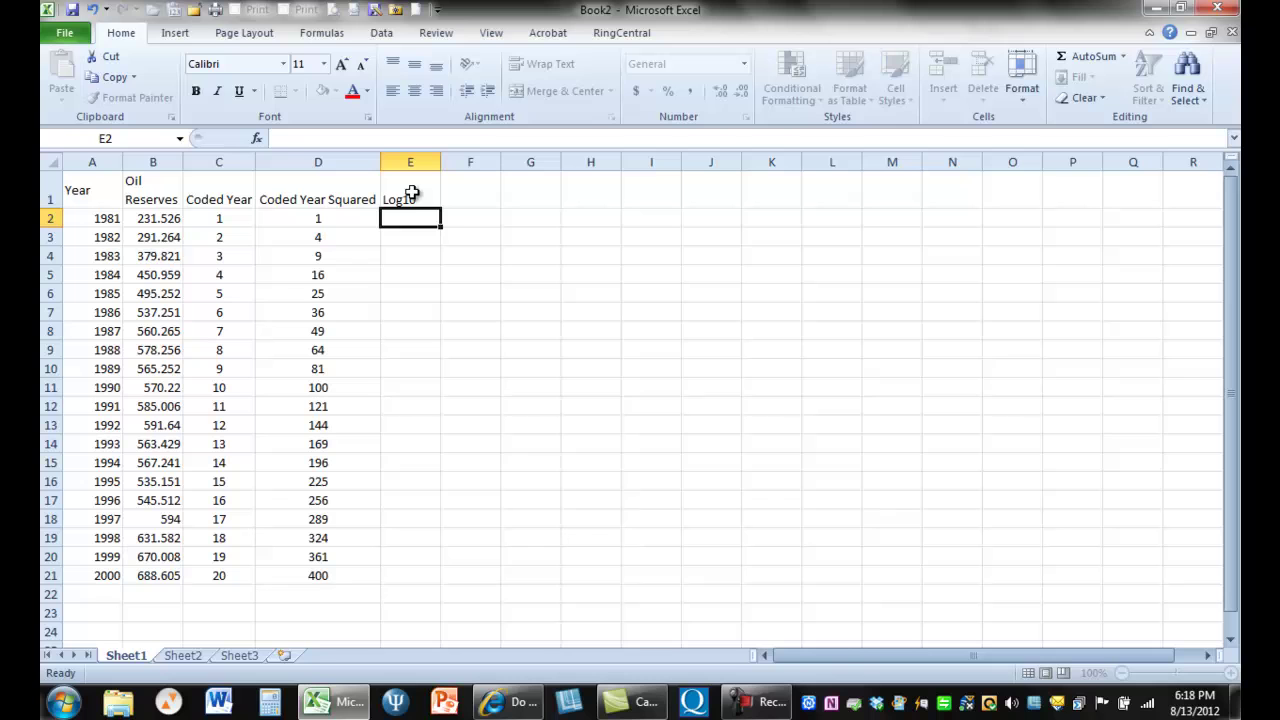
{"action": "type", "text": "="}
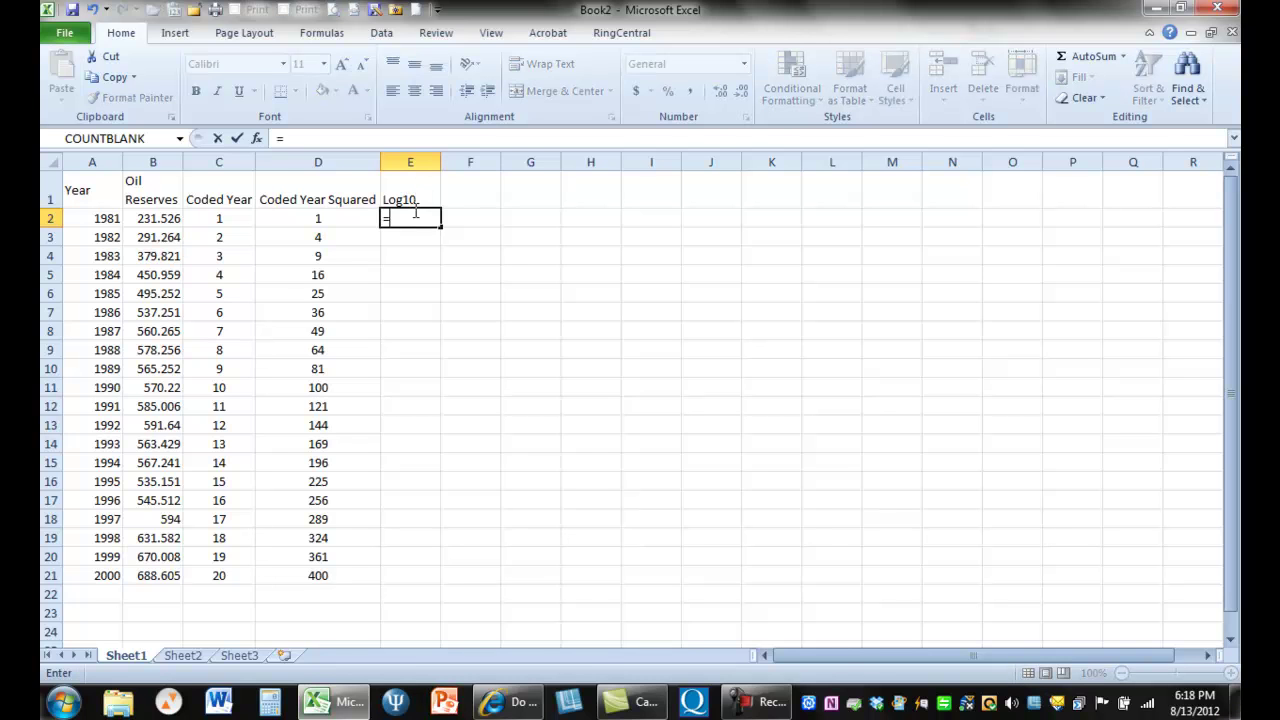
{"action": "type", "text": "lgo"}
{"action": "key", "text": "BackSpace"}
{"action": "key", "text": "BackSpace"}
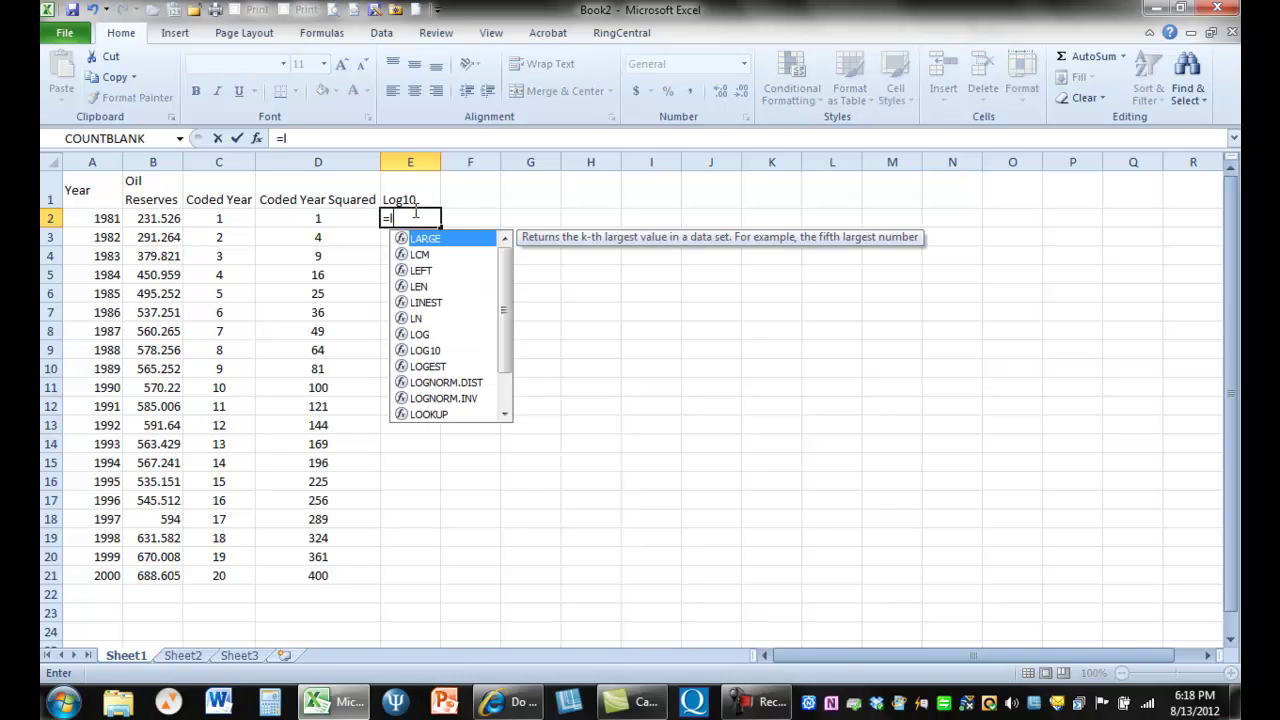
{"action": "type", "text": "og"}
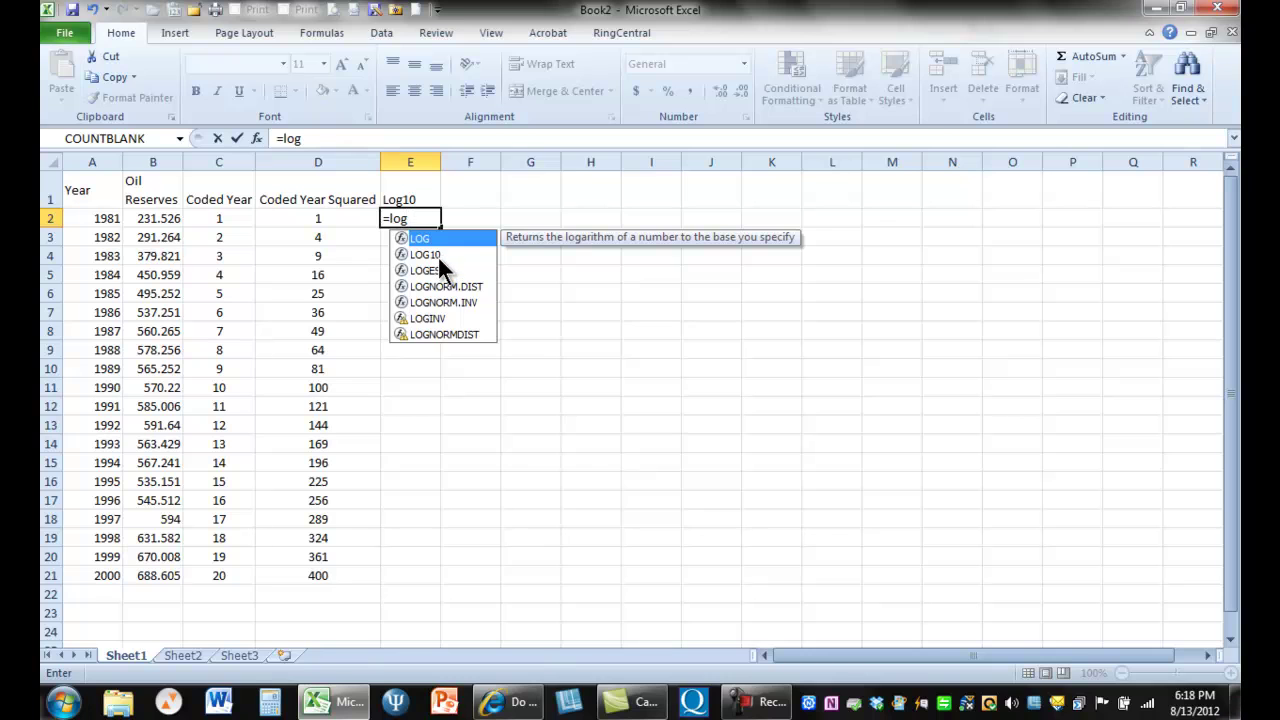
{"action": "left_click", "coordinate": [437, 254]}
{"action": "double_click", "coordinate": [437, 254]}
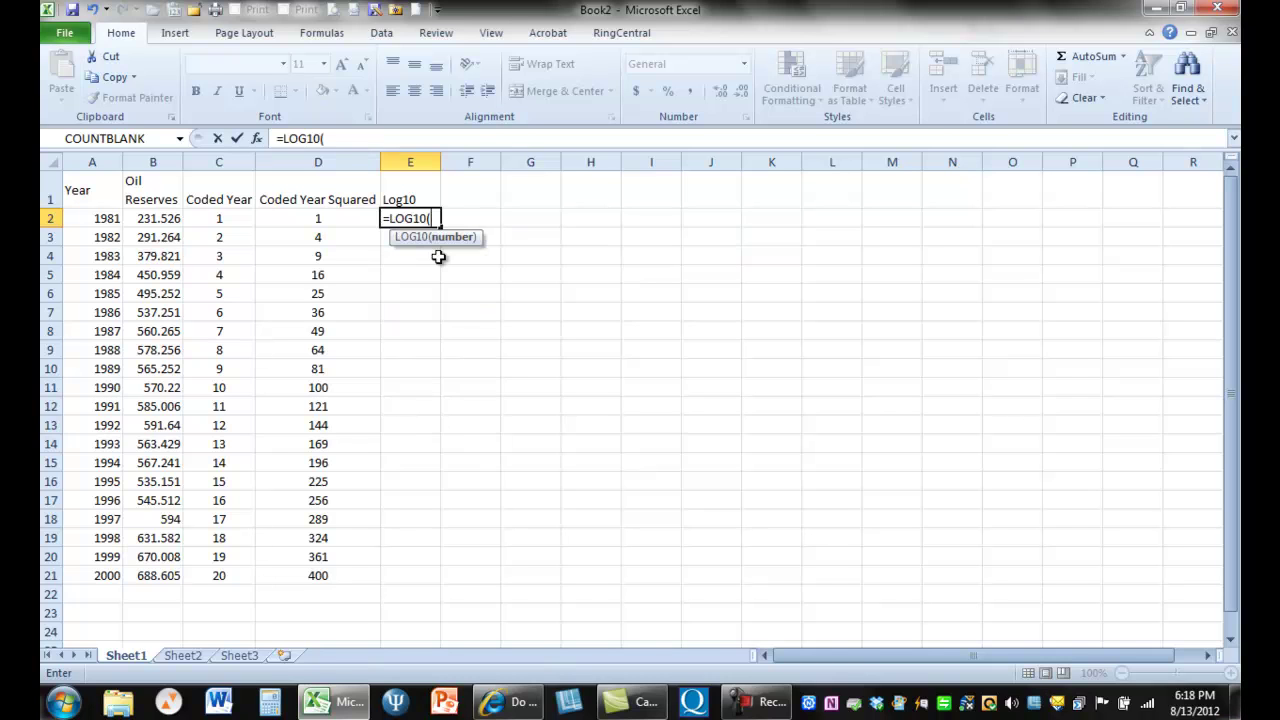
{"action": "left_click", "coordinate": [162, 218]}
{"action": "type", "text": ")"}
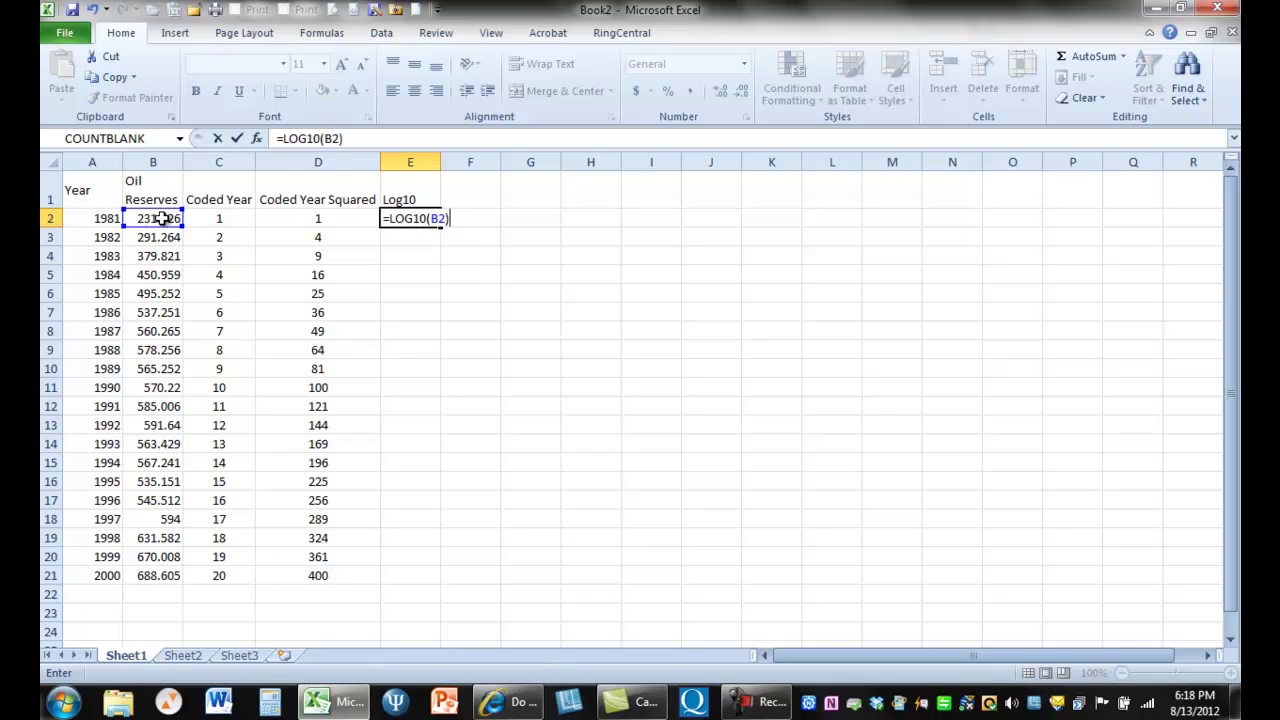
{"action": "key", "text": "Return"}
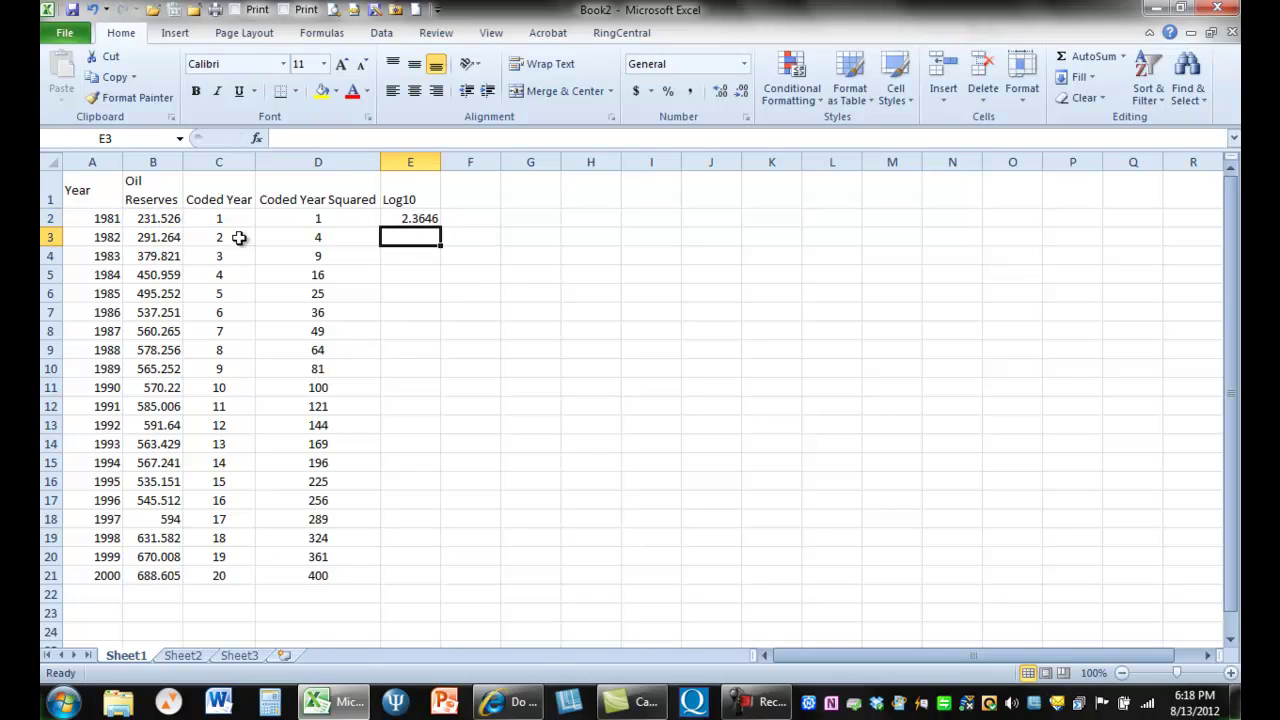
Copy the LOG10 formula down through E21 for years 1982–2000
{"action": "left_click", "coordinate": [400, 216]}
{"action": "right_click", "coordinate": [401, 214]}
{"action": "left_click", "coordinate": [443, 244]}
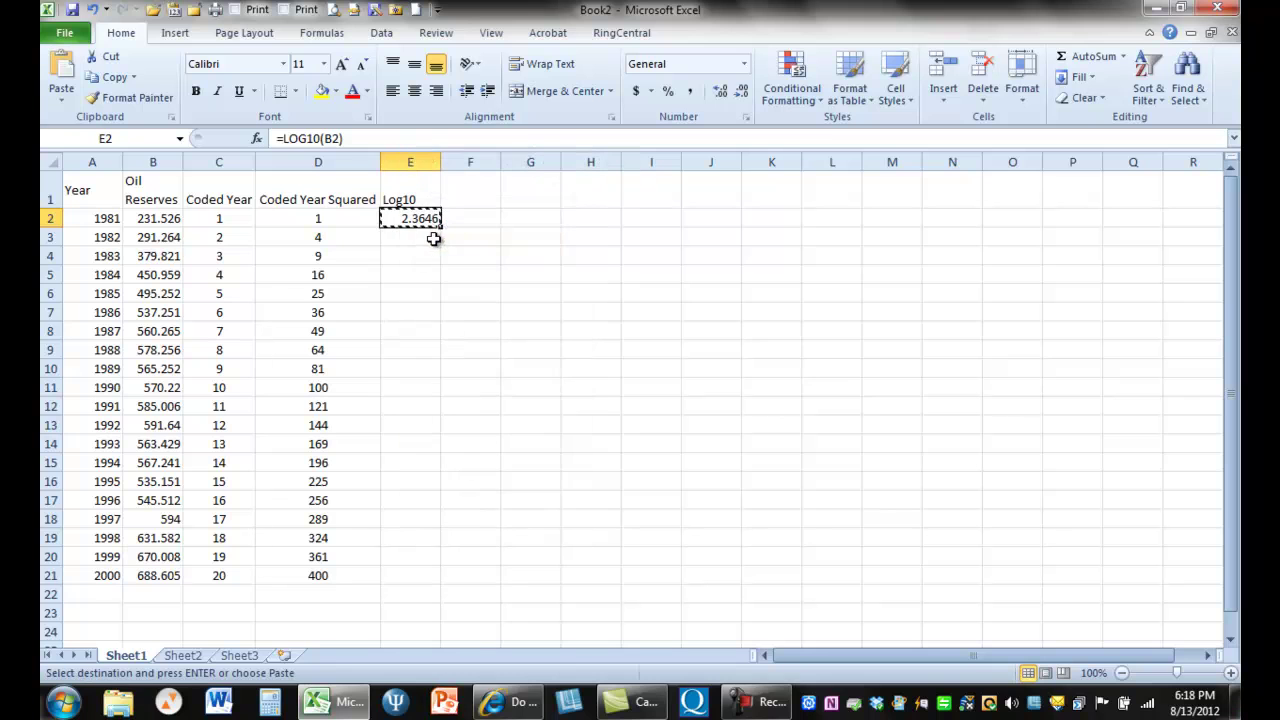
{"action": "left_click_drag", "start_coordinate": [425, 238], "coordinate": [415, 568]}
{"action": "key", "text": "ctrl+v"}
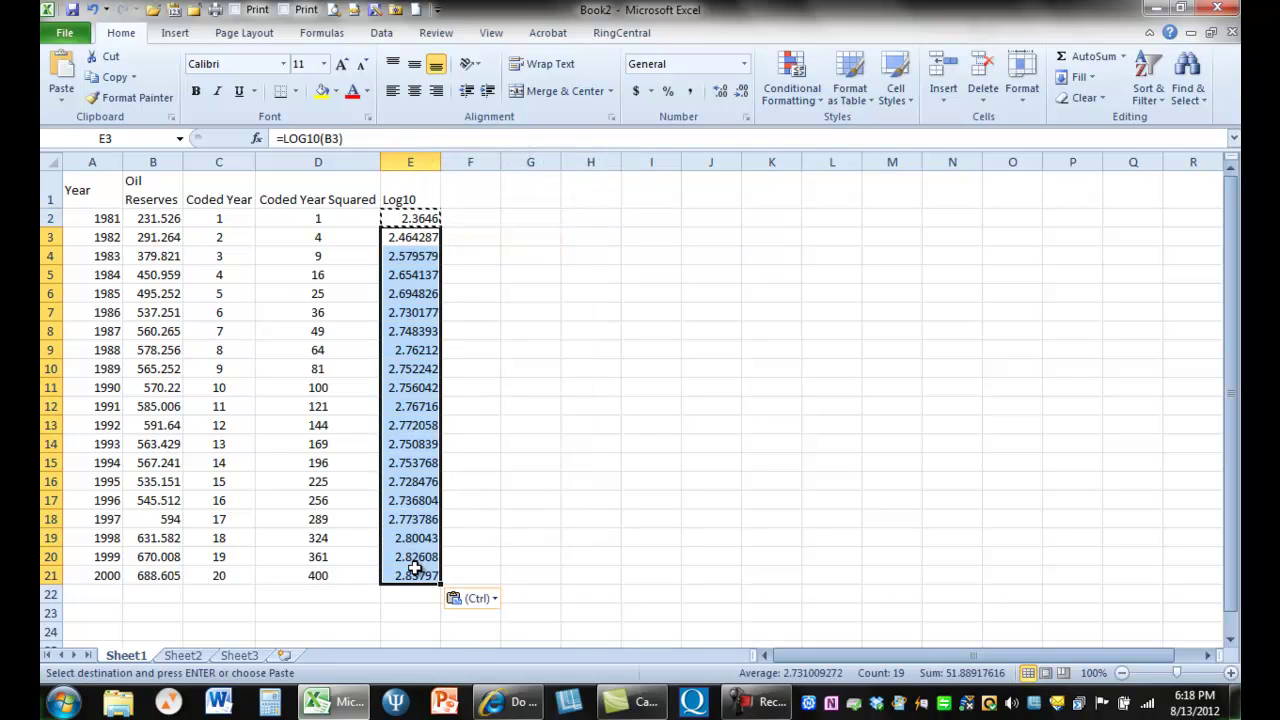
{"action": "left_click", "coordinate": [482, 187]}
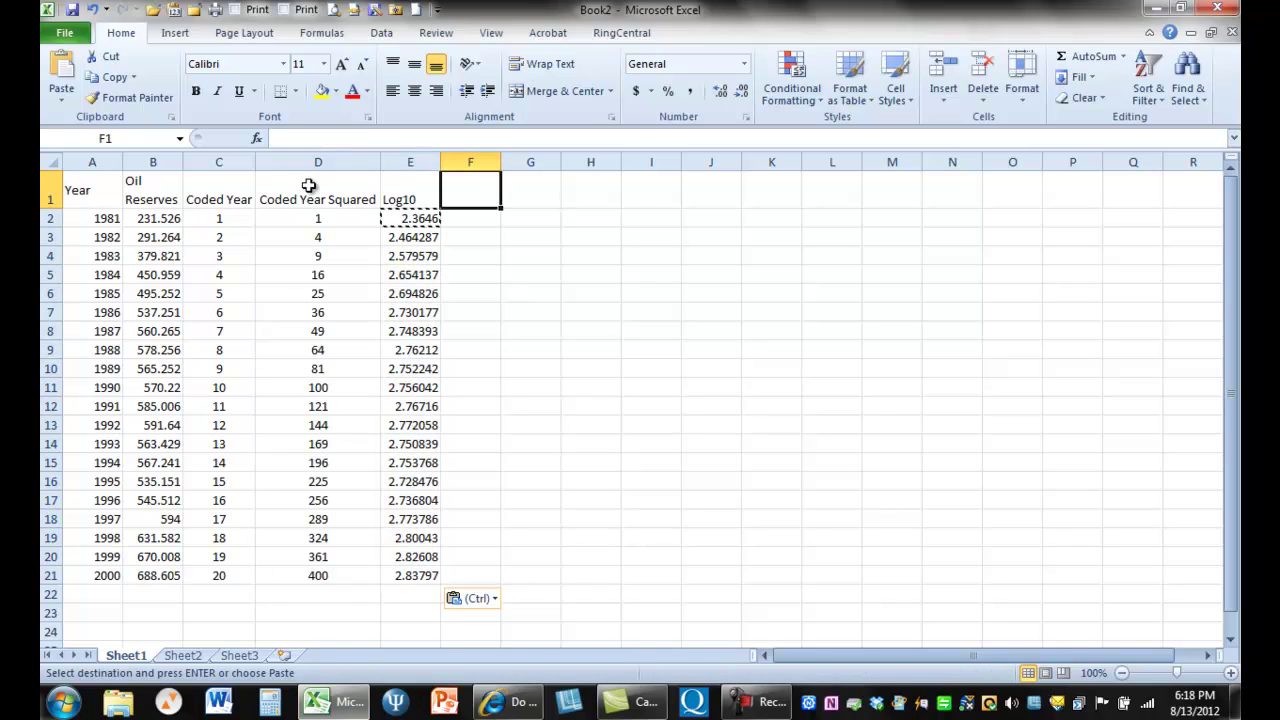
Copy the whole Oil Reserves column into column F
{"action": "left_click", "coordinate": [163, 198]}
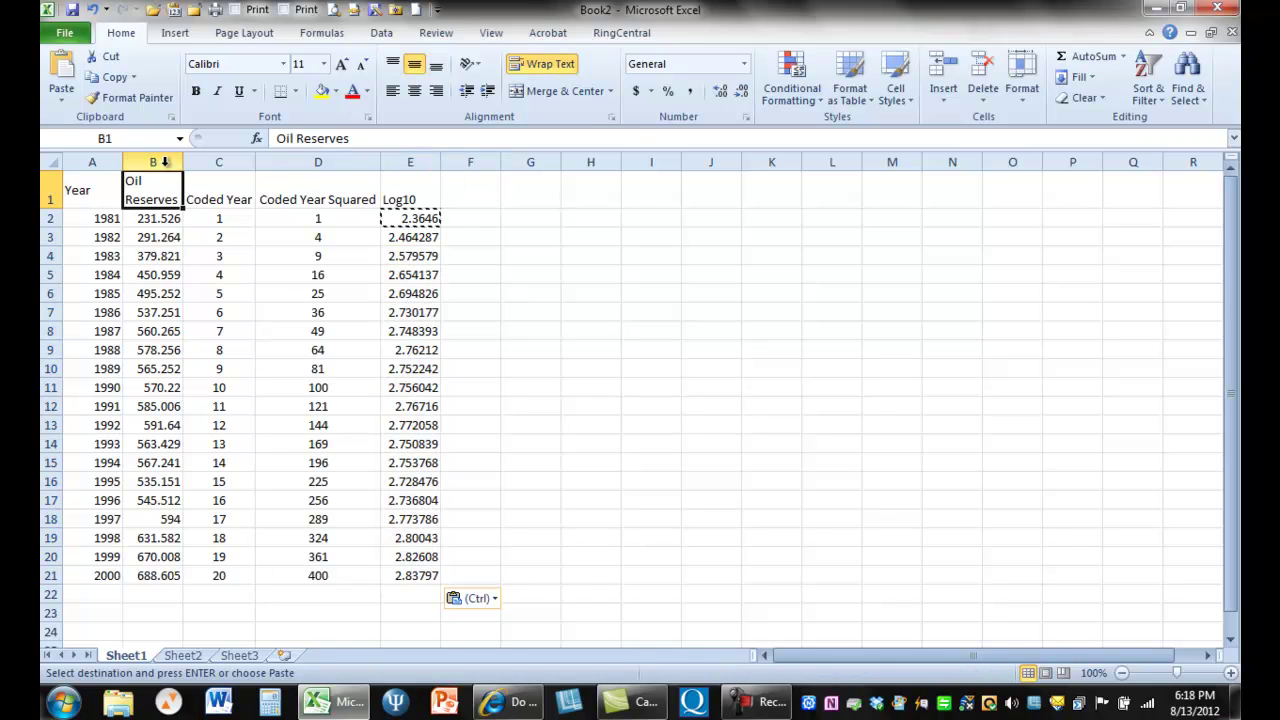
{"action": "left_click", "coordinate": [165, 164]}
{"action": "right_click", "coordinate": [165, 167]}
{"action": "left_click", "coordinate": [199, 199]}
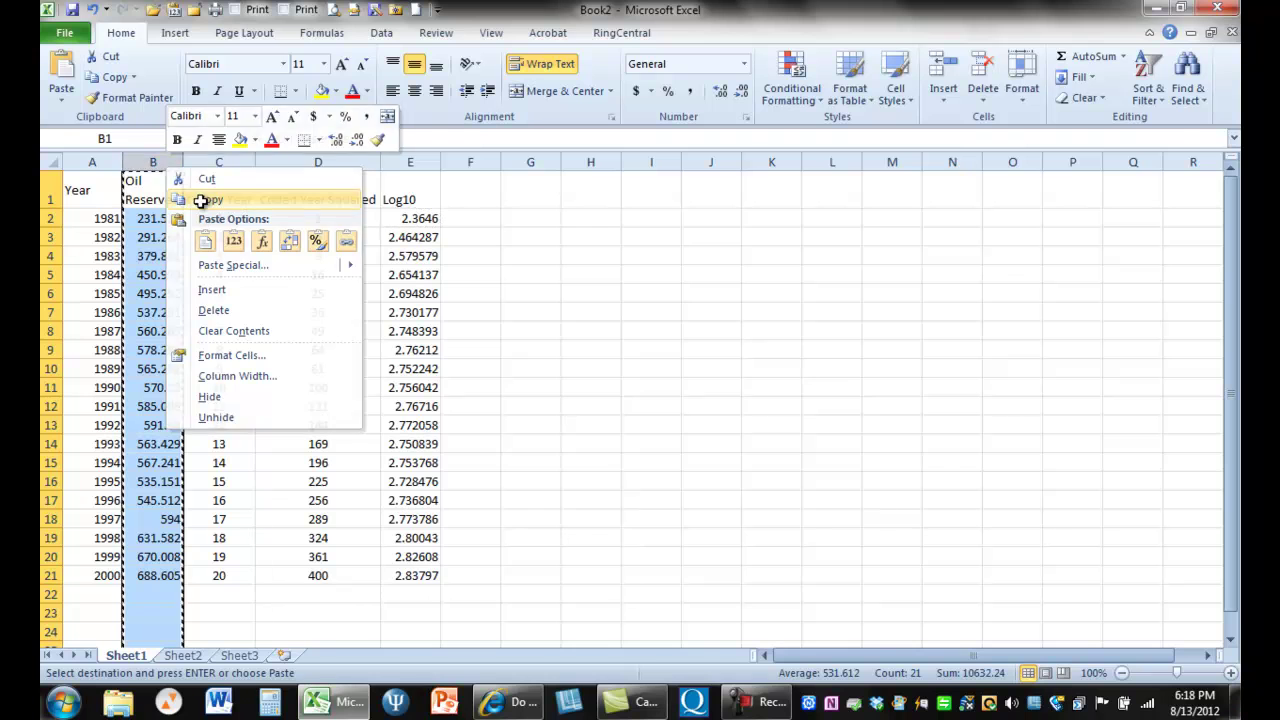
{"action": "left_click", "coordinate": [465, 190]}
{"action": "key", "text": "ctrl+v"}
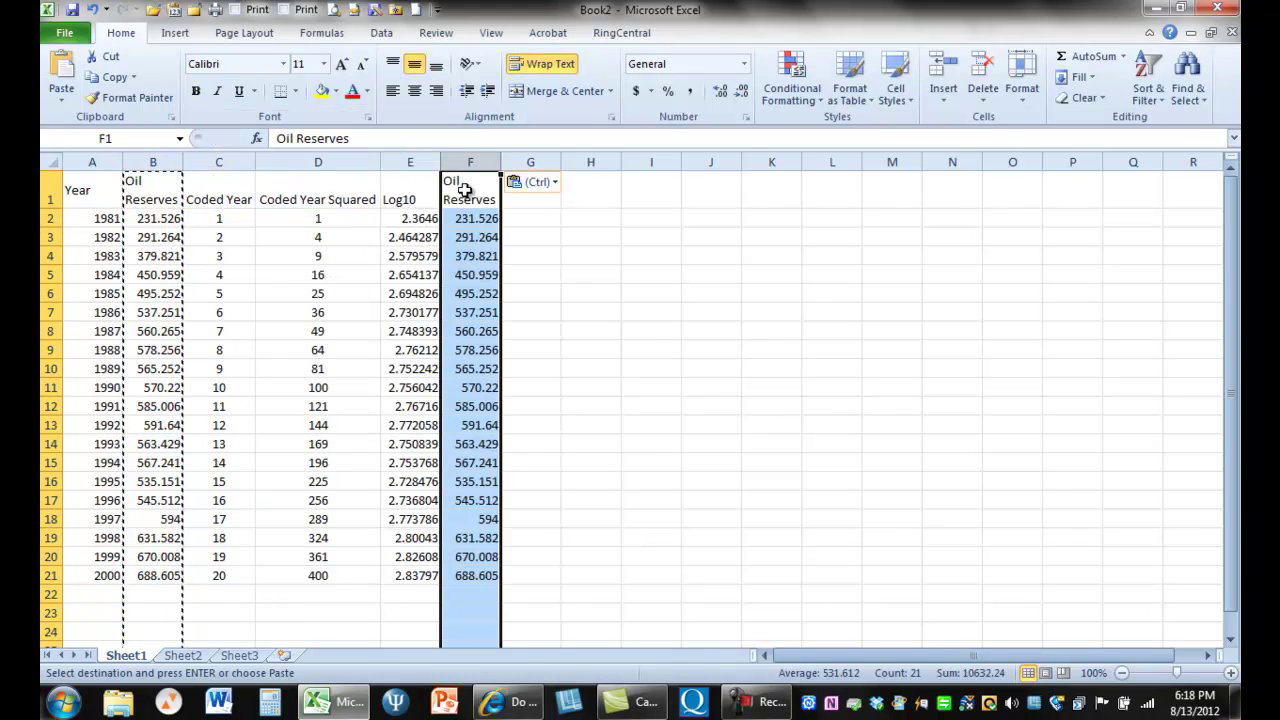
{"action": "left_click", "coordinate": [522, 214]}
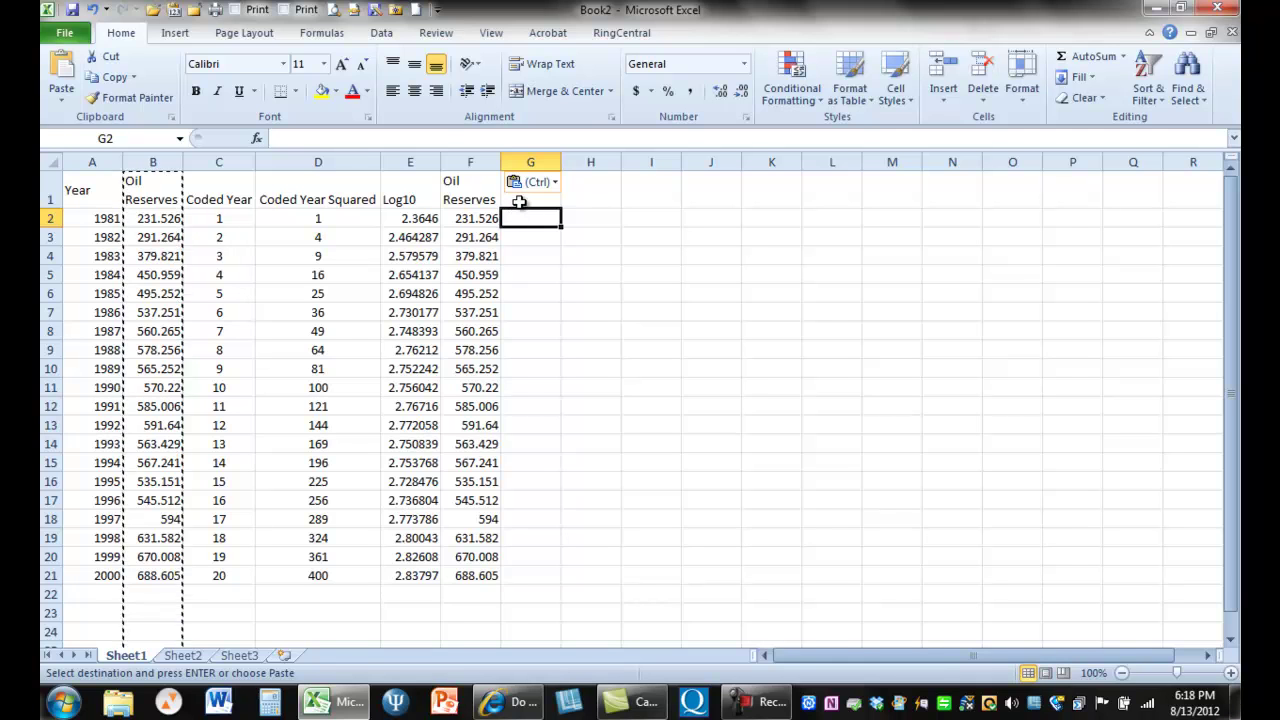
Add 'Lag1' and 'Lag2' headings in G1 and H1
{"action": "left_click", "coordinate": [519, 202]}
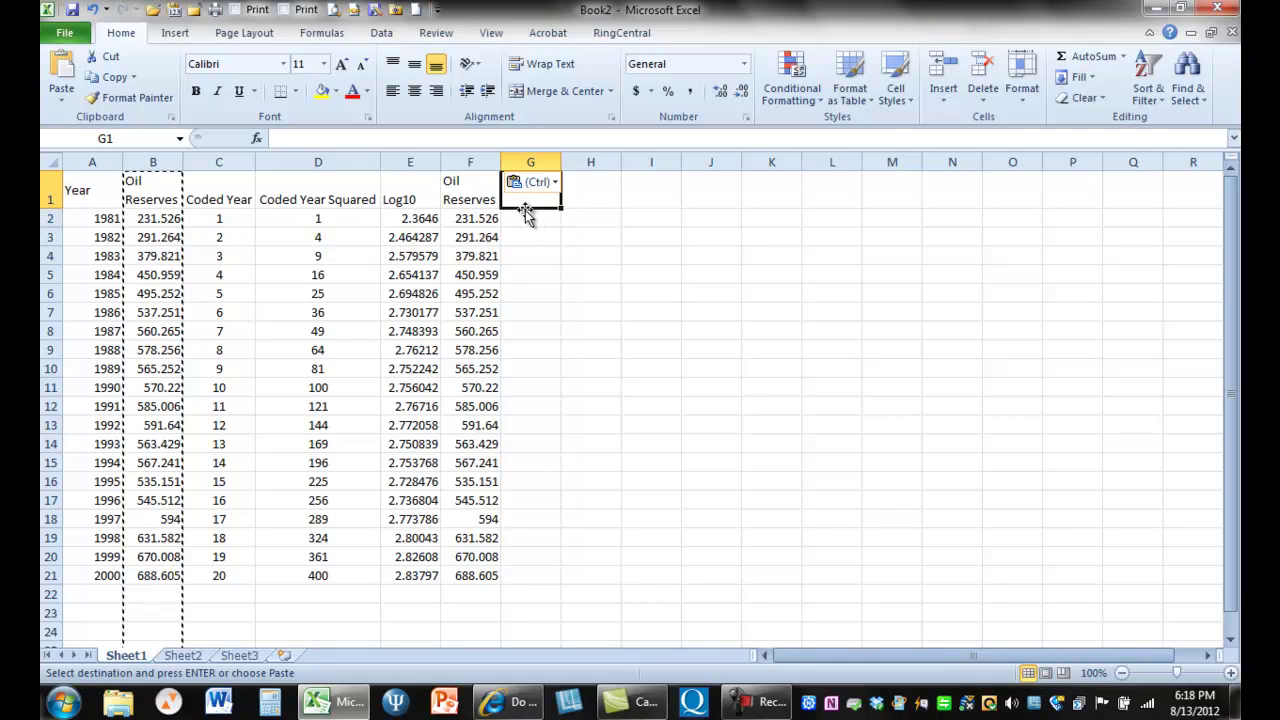
{"action": "left_click", "coordinate": [521, 217]}
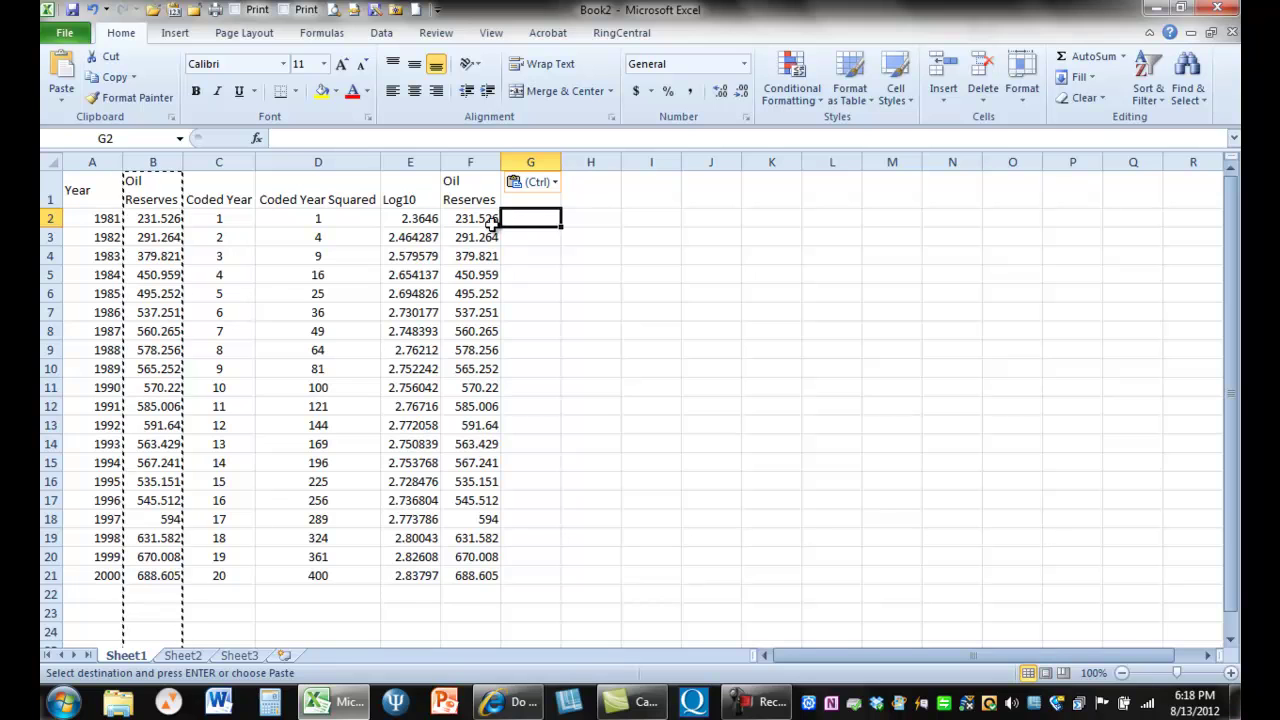
{"action": "left_click", "coordinate": [516, 202]}
{"action": "type", "text": "Lag1"}
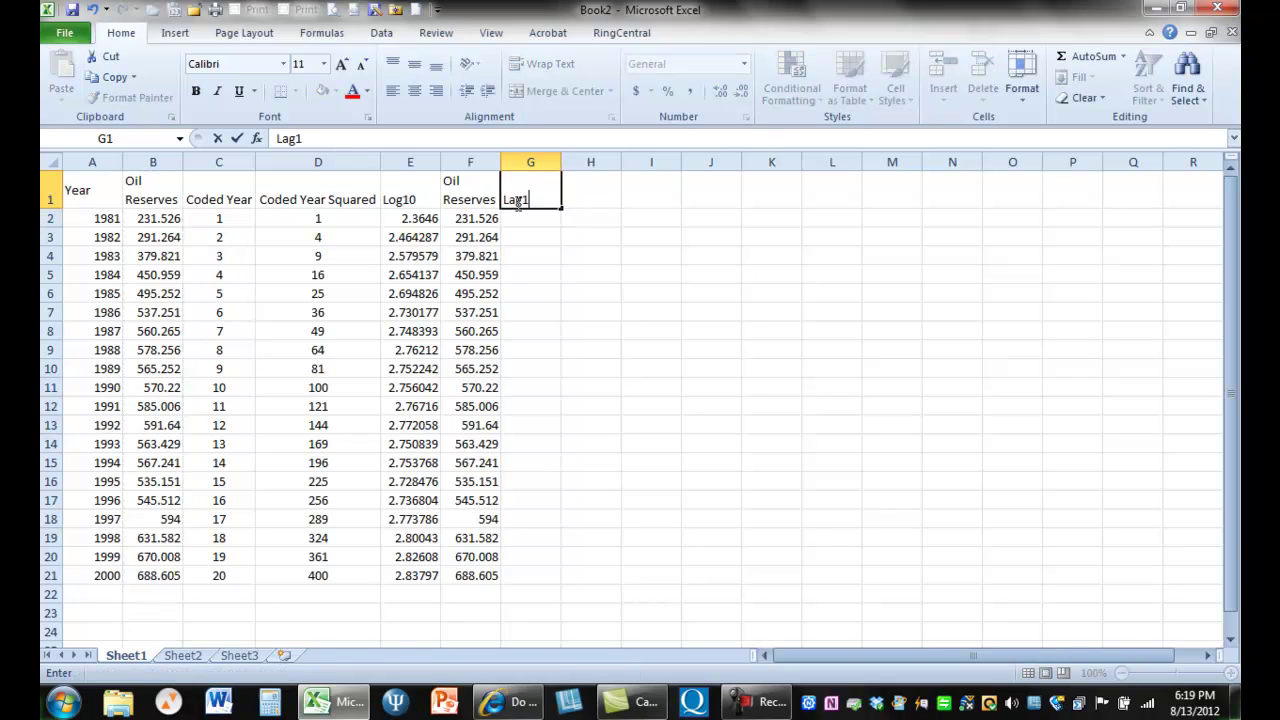
{"action": "key", "text": "Tab"}
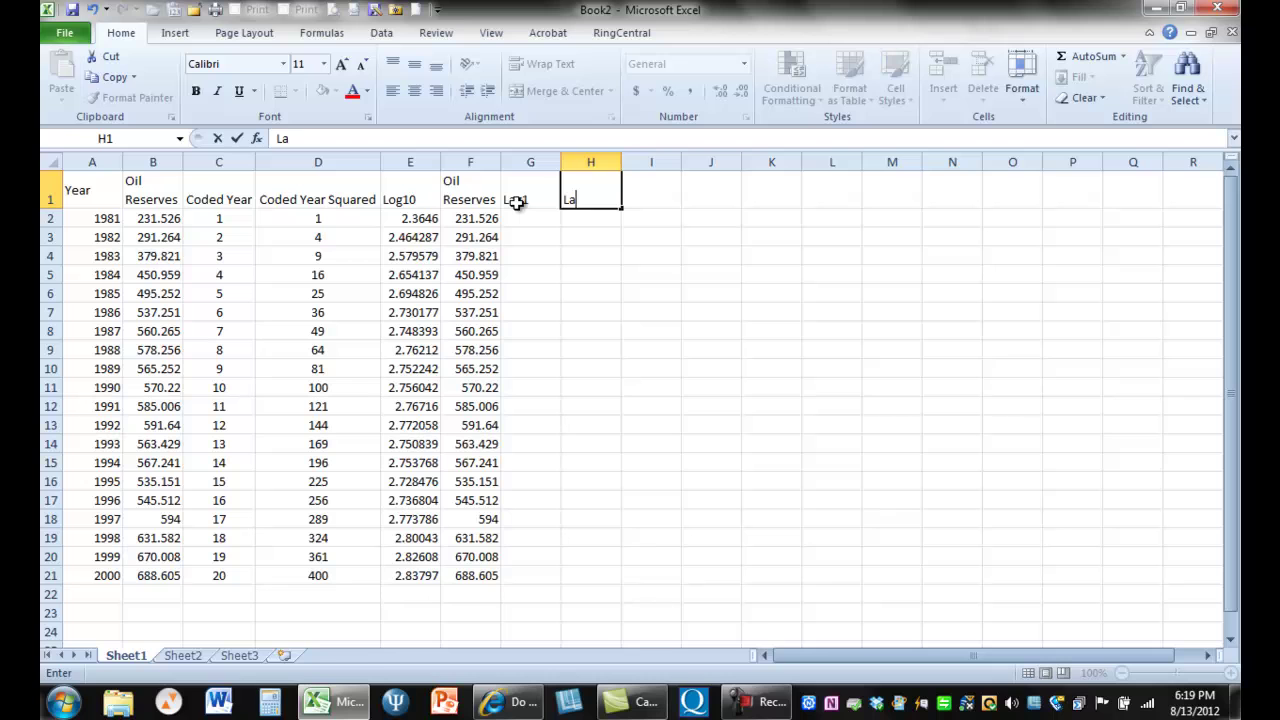
{"action": "type", "text": "2"}
{"action": "key", "text": "Return"}
{"action": "key", "text": "Left"}
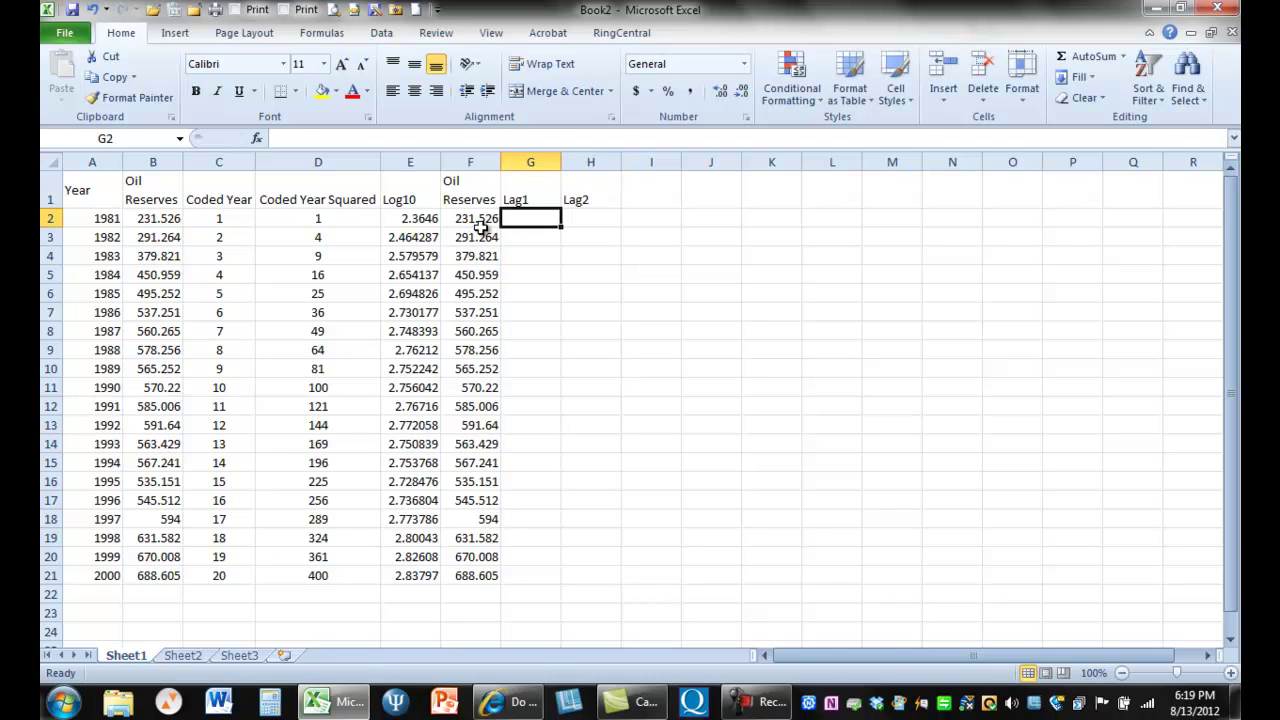
Fill Lag1 with reserves shifted down one row from G3, and Lag2 shifted two rows from H4
{"action": "left_click_drag", "start_coordinate": [480, 227], "coordinate": [455, 577]}
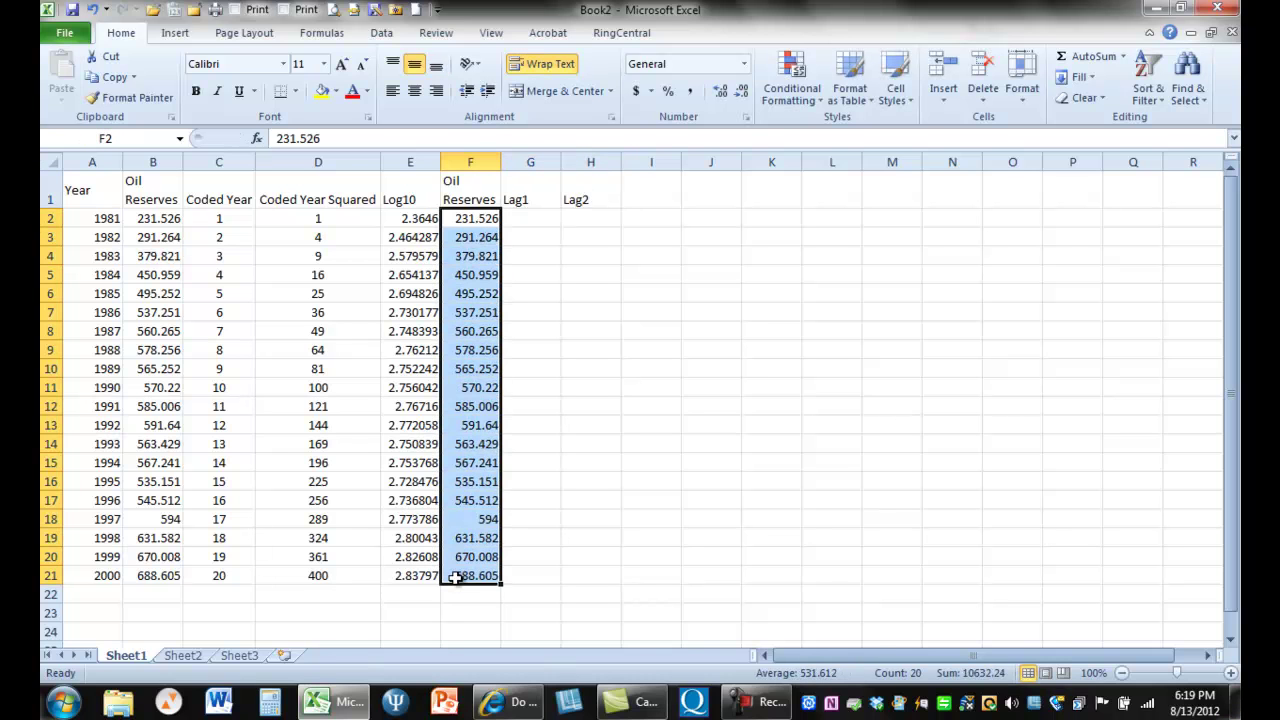
{"action": "key", "text": "ctrl+c"}
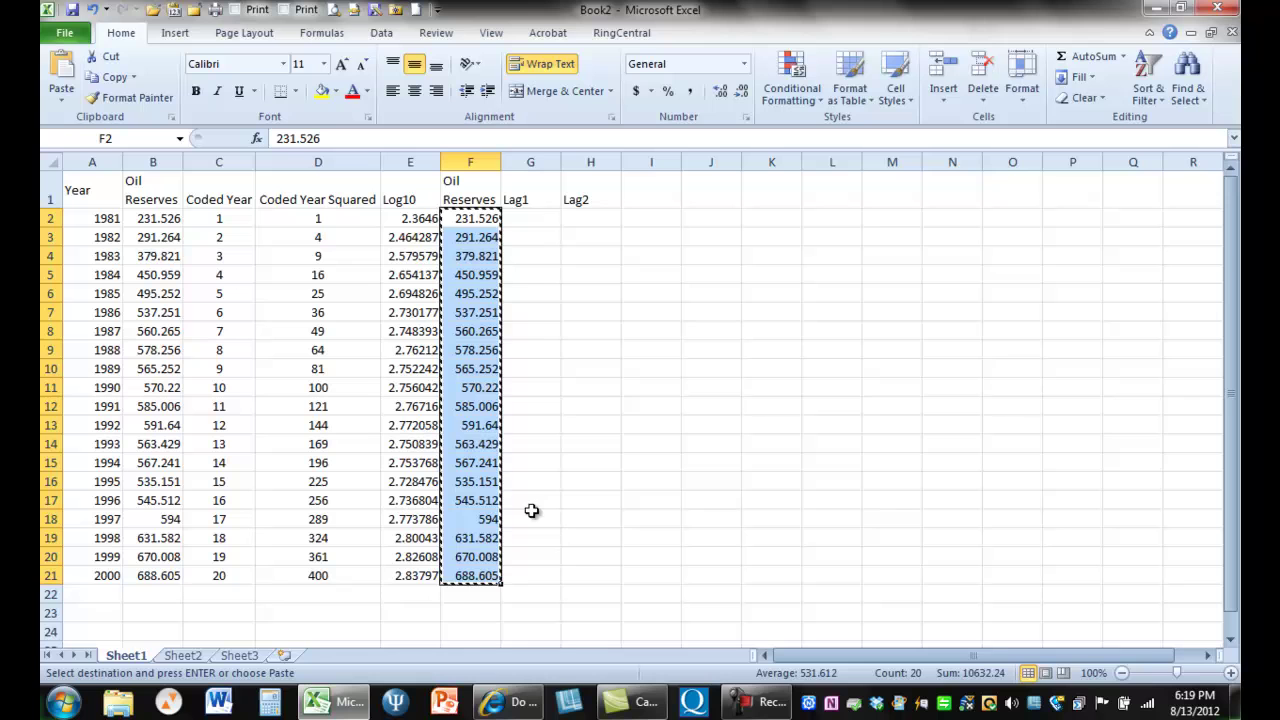
{"action": "left_click", "coordinate": [538, 238]}
{"action": "key", "text": "ctrl+v"}
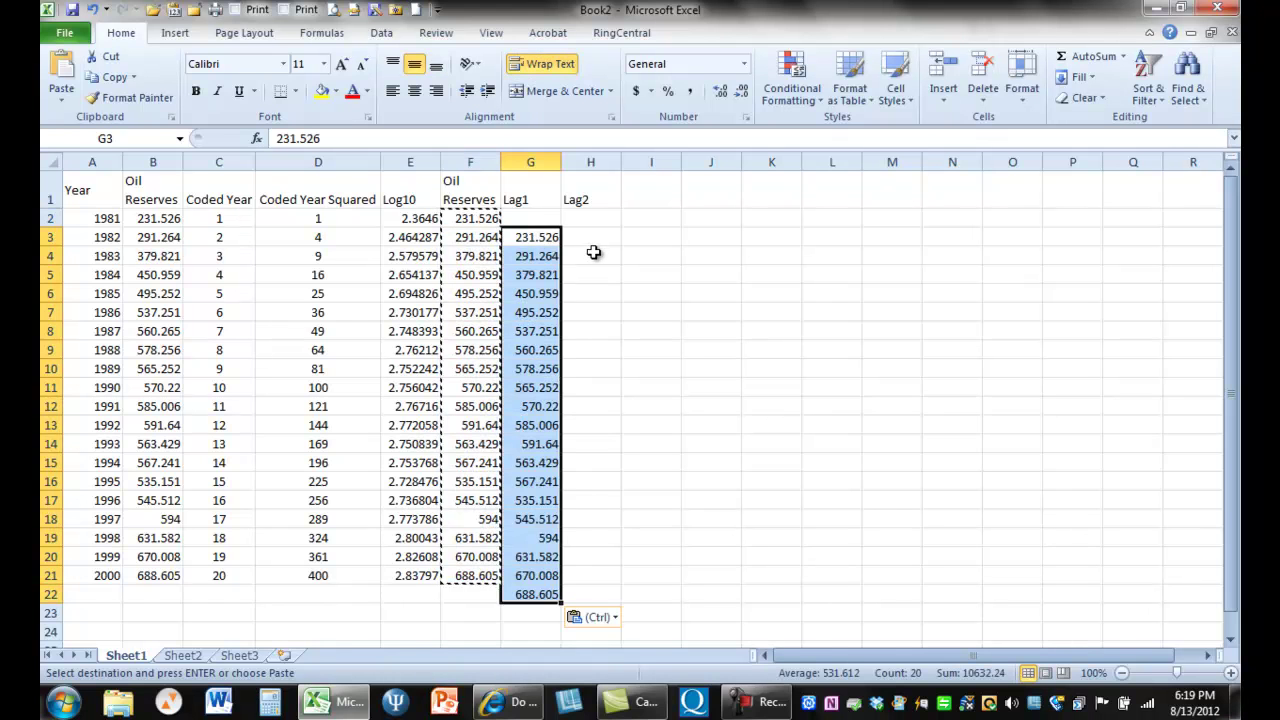
{"action": "left_click", "coordinate": [594, 254]}
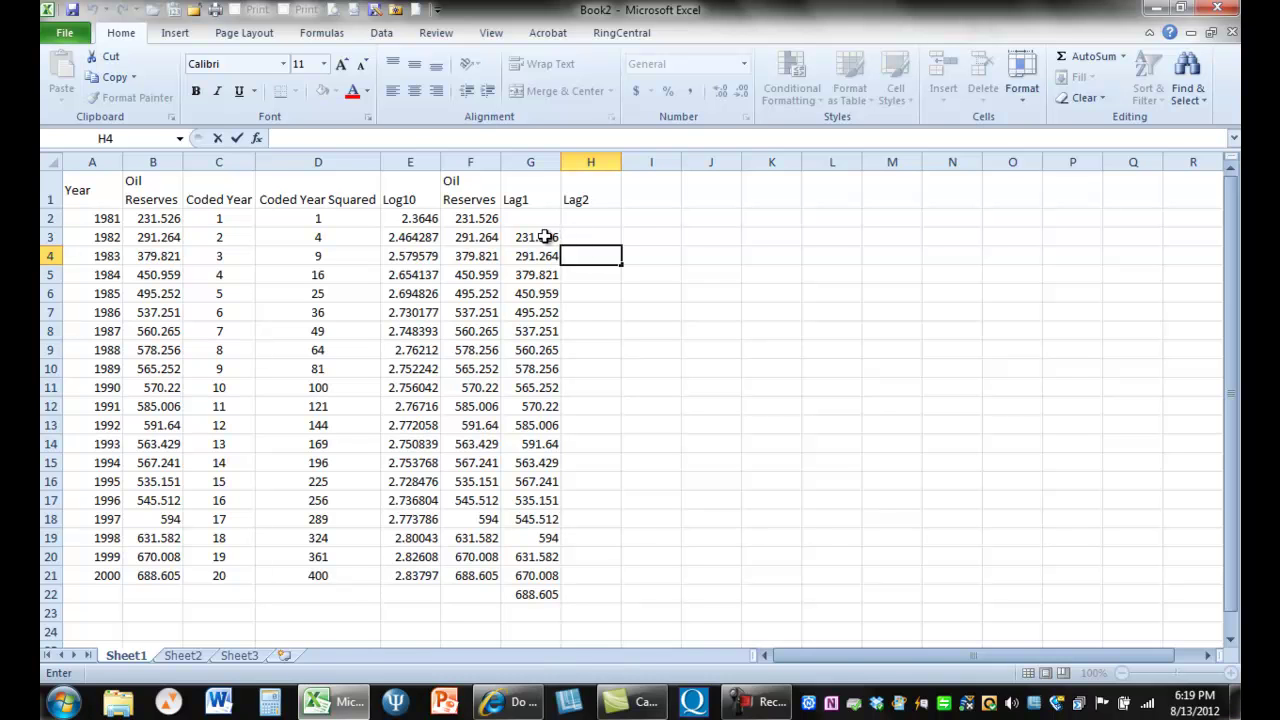
{"action": "left_click_drag", "start_coordinate": [538, 237], "coordinate": [538, 590]}
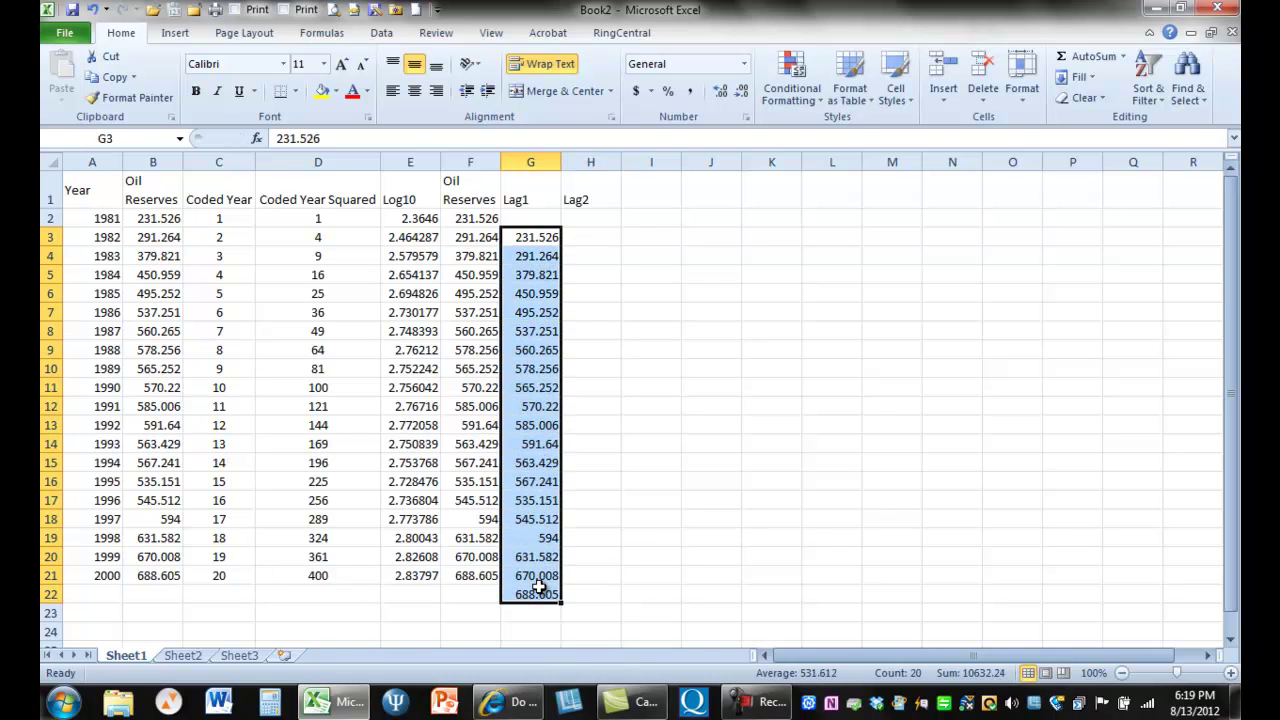
{"action": "key", "text": "ctrl+c"}
{"action": "mouse_move", "coordinate": [594, 256]}
{"action": "left_mouse_down"}
{"action": "mouse_move", "coordinate": [600, 366]}
{"action": "mouse_move", "coordinate": [598, 263]}
{"action": "left_mouse_up"}
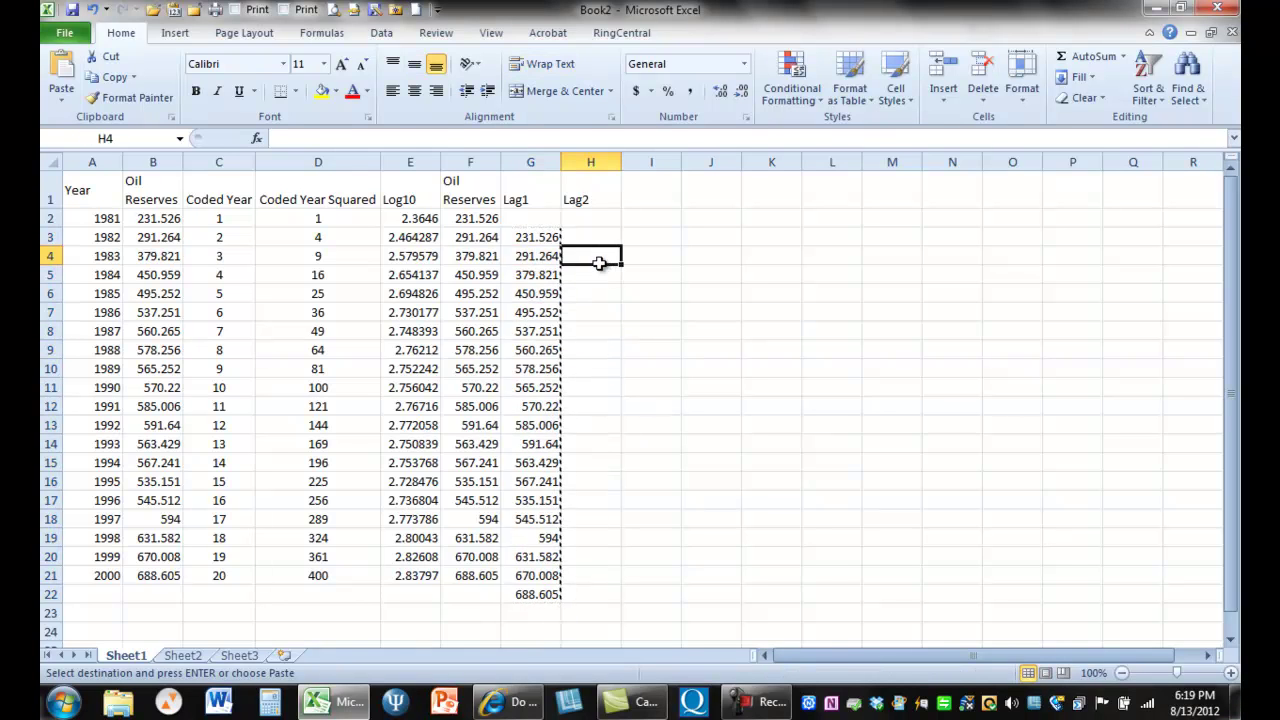
{"action": "key", "text": "ctrl+v"}
Delete the overflow values in rows 22–23 below columns F to H
{"action": "left_click_drag", "start_coordinate": [477, 590], "coordinate": [581, 611]}
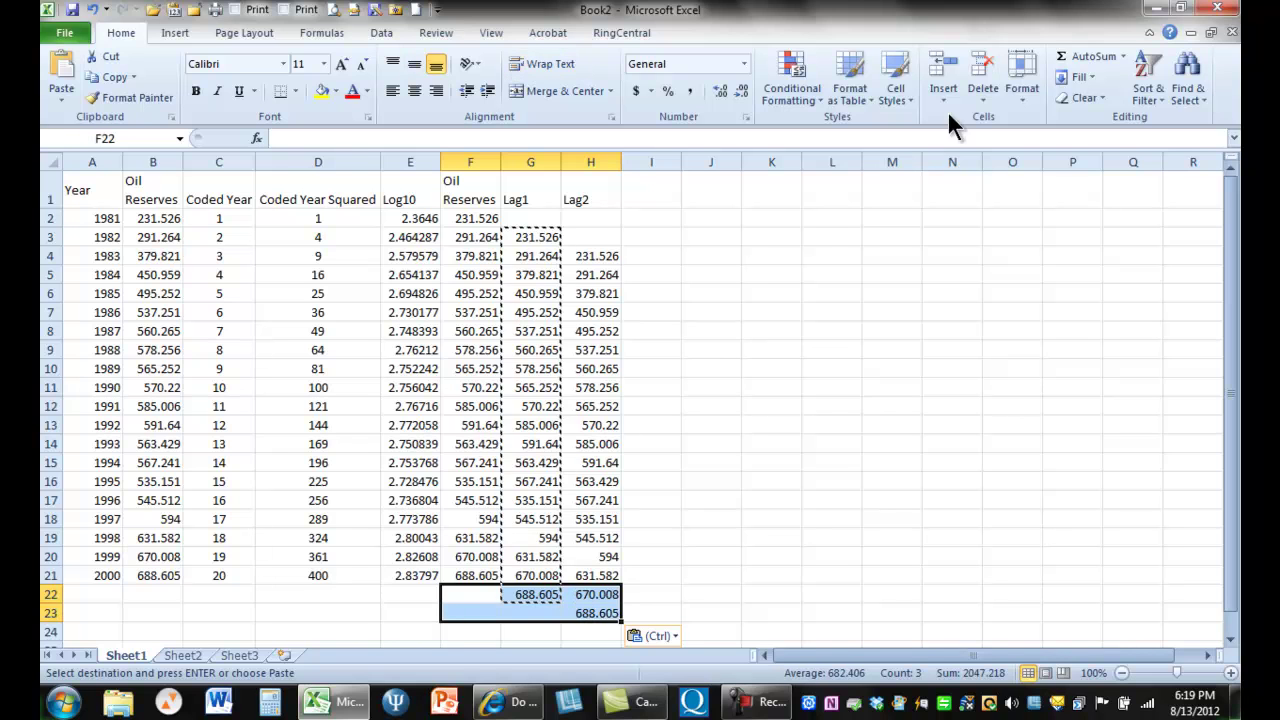
{"action": "left_click", "coordinate": [983, 76]}
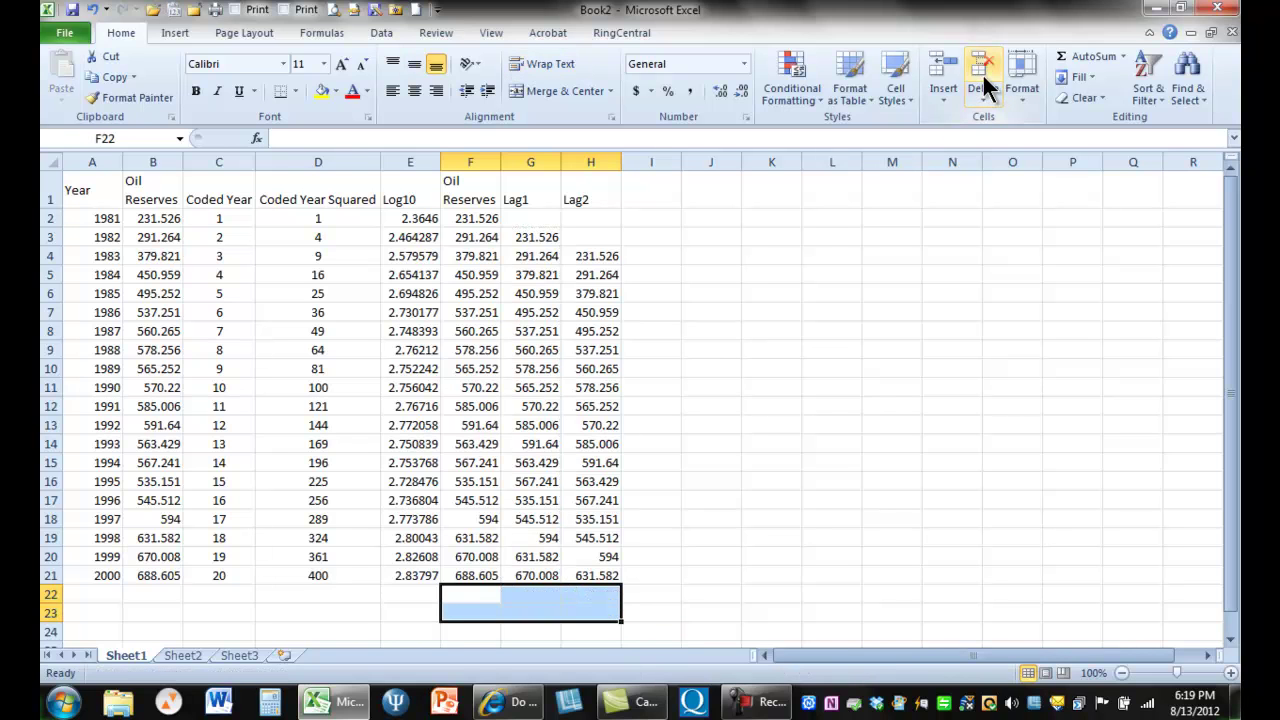
{"action": "left_click", "coordinate": [914, 478]}
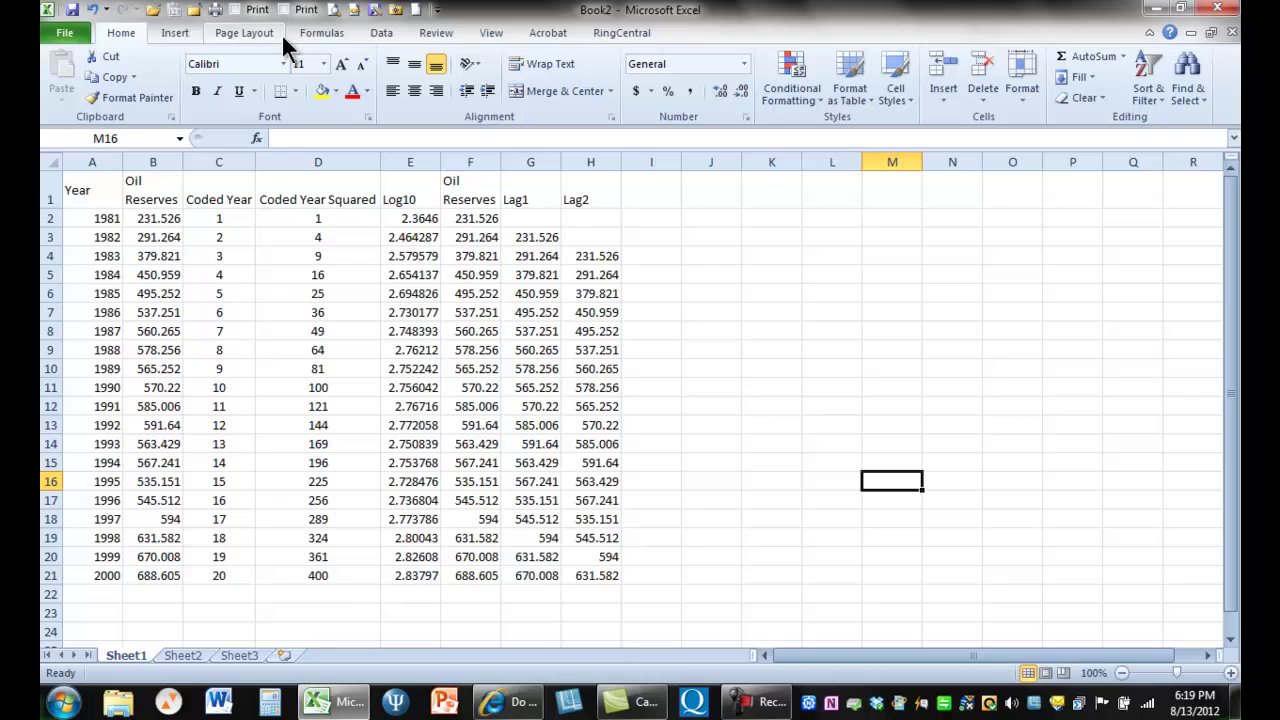
Regress Oil Reserves (B1:B21) on Coded Year (C1:C21) with labels and residual plots into a new sheet
{"action": "left_click", "coordinate": [382, 33]}
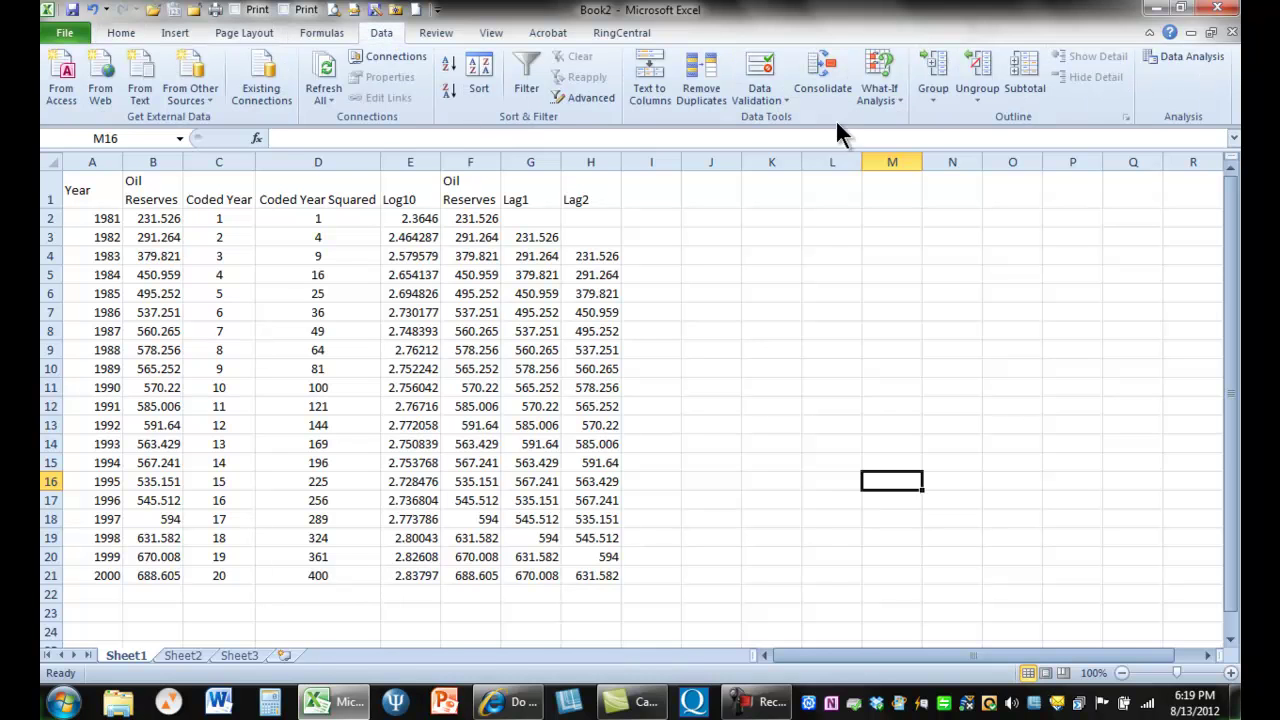
{"action": "left_click", "coordinate": [1174, 58]}
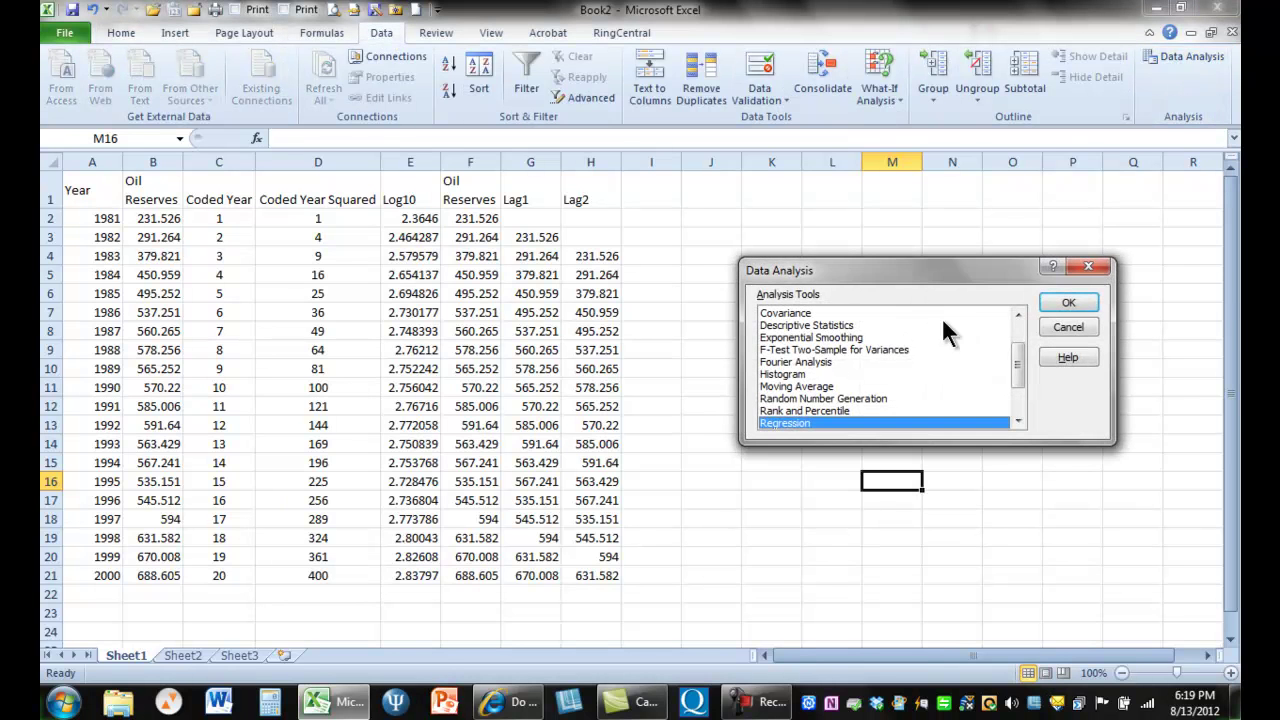
{"action": "left_click", "coordinate": [1064, 302]}
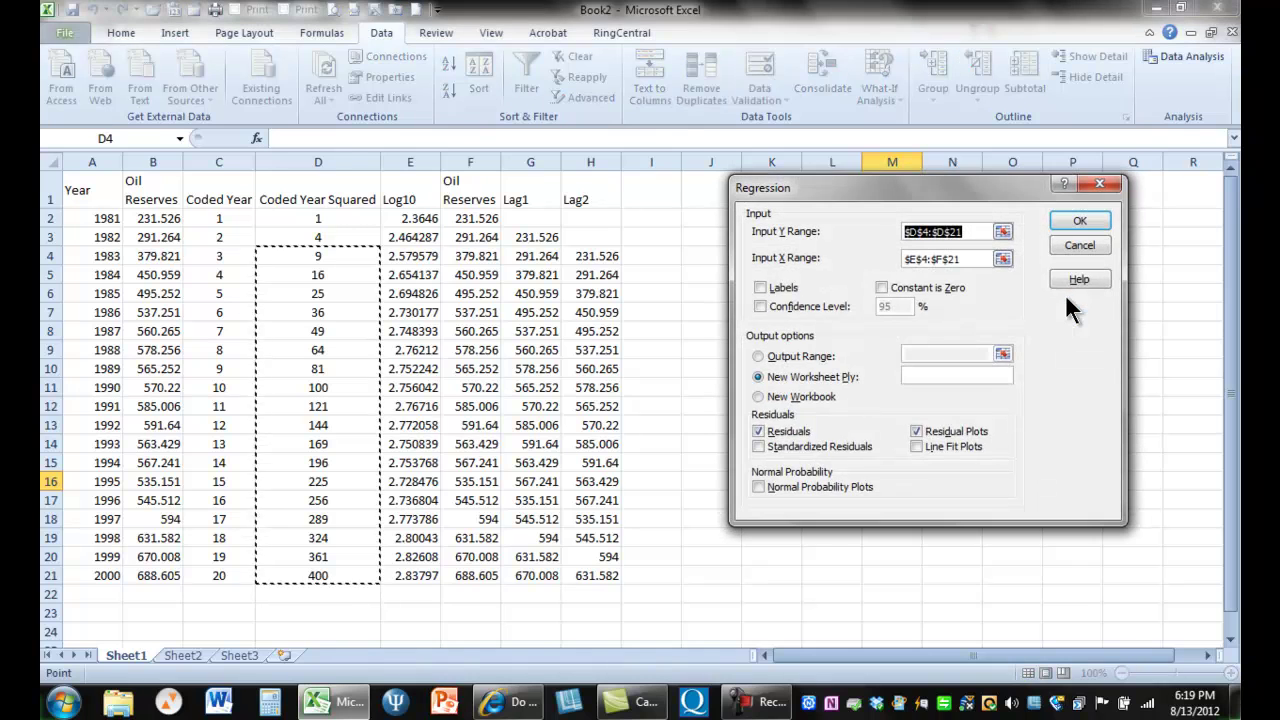
{"action": "left_click", "coordinate": [760, 288]}
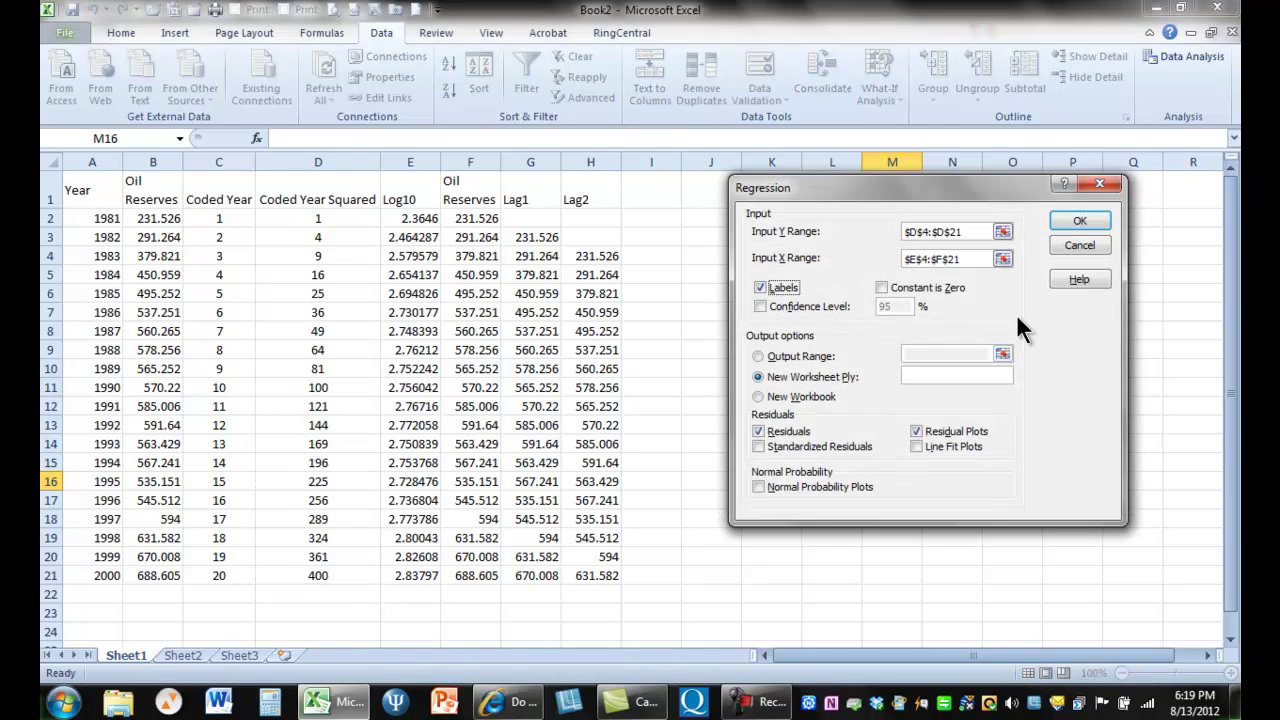
{"action": "left_click", "coordinate": [1003, 258]}
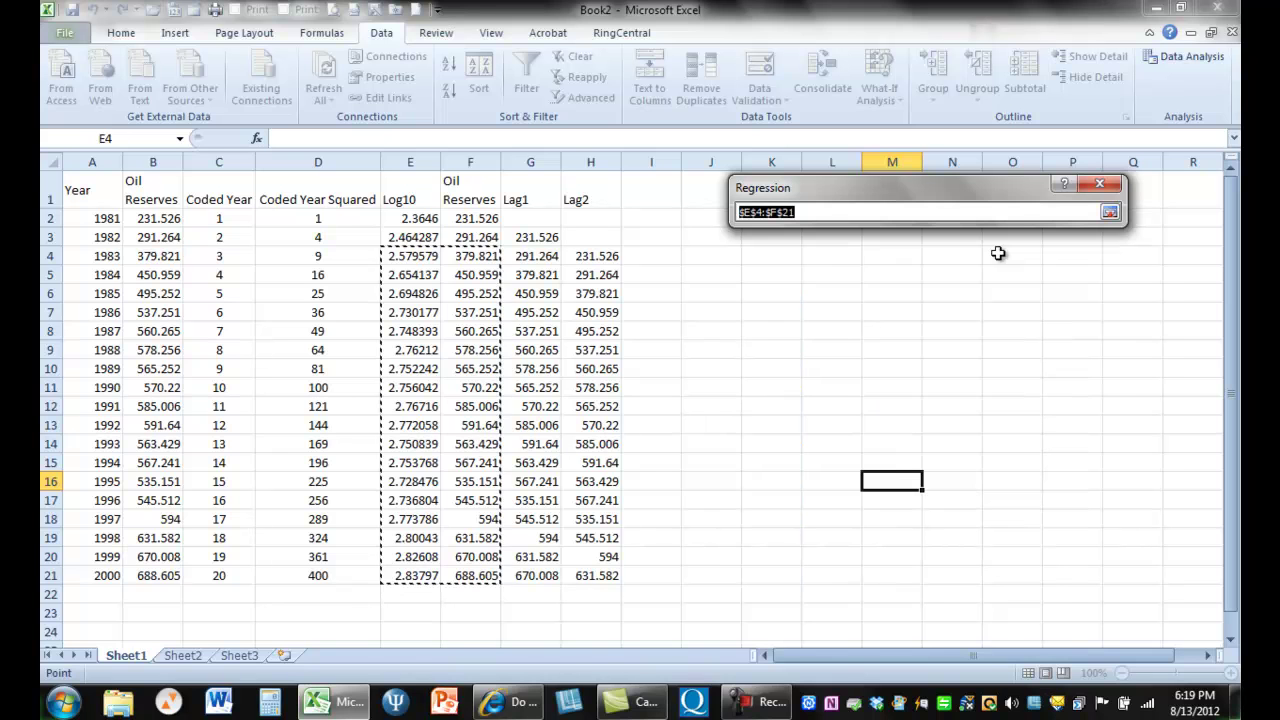
{"action": "left_click_drag", "start_coordinate": [240, 199], "coordinate": [219, 576]}
{"action": "left_click", "coordinate": [1108, 212]}
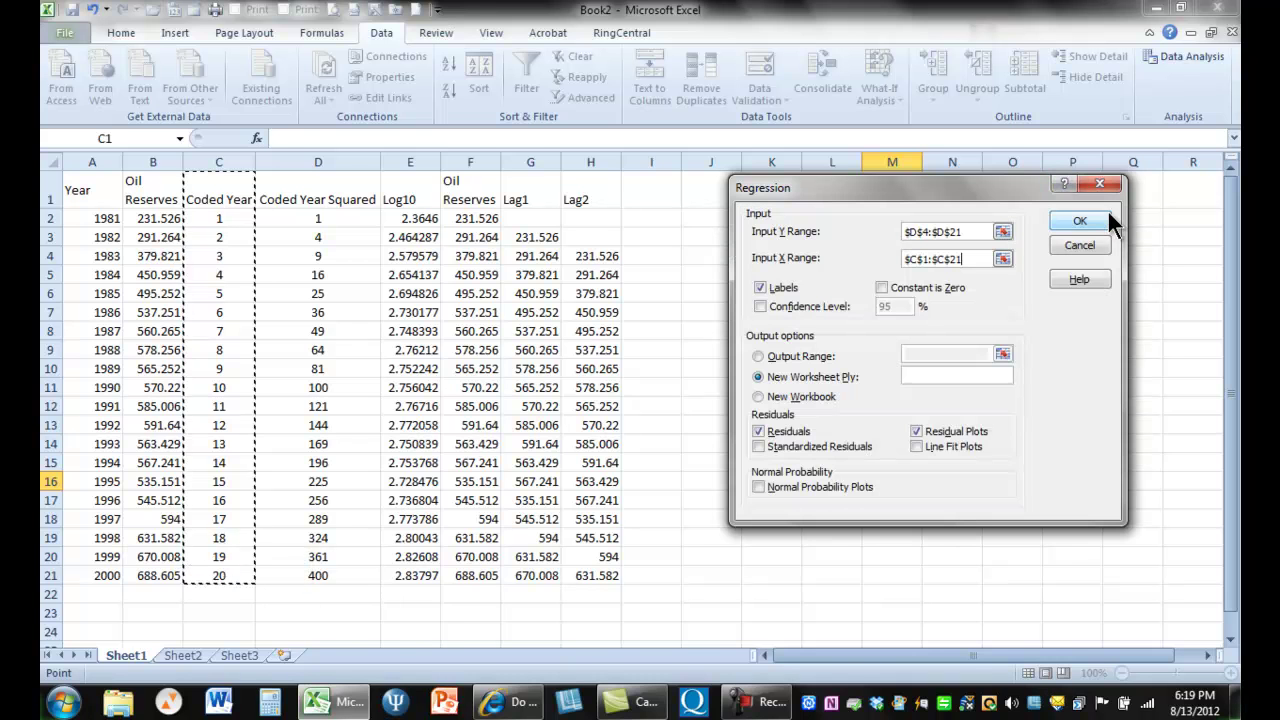
{"action": "left_click", "coordinate": [1009, 230]}
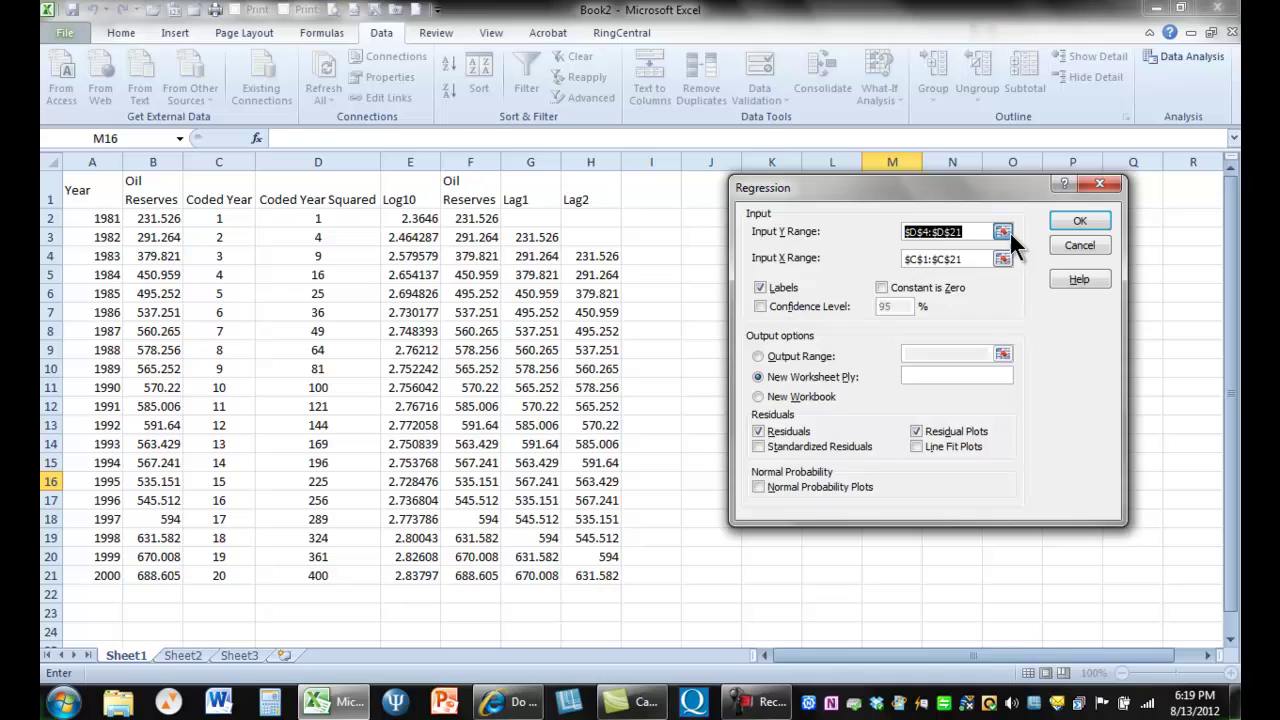
{"action": "left_click_drag", "start_coordinate": [148, 188], "coordinate": [162, 570]}
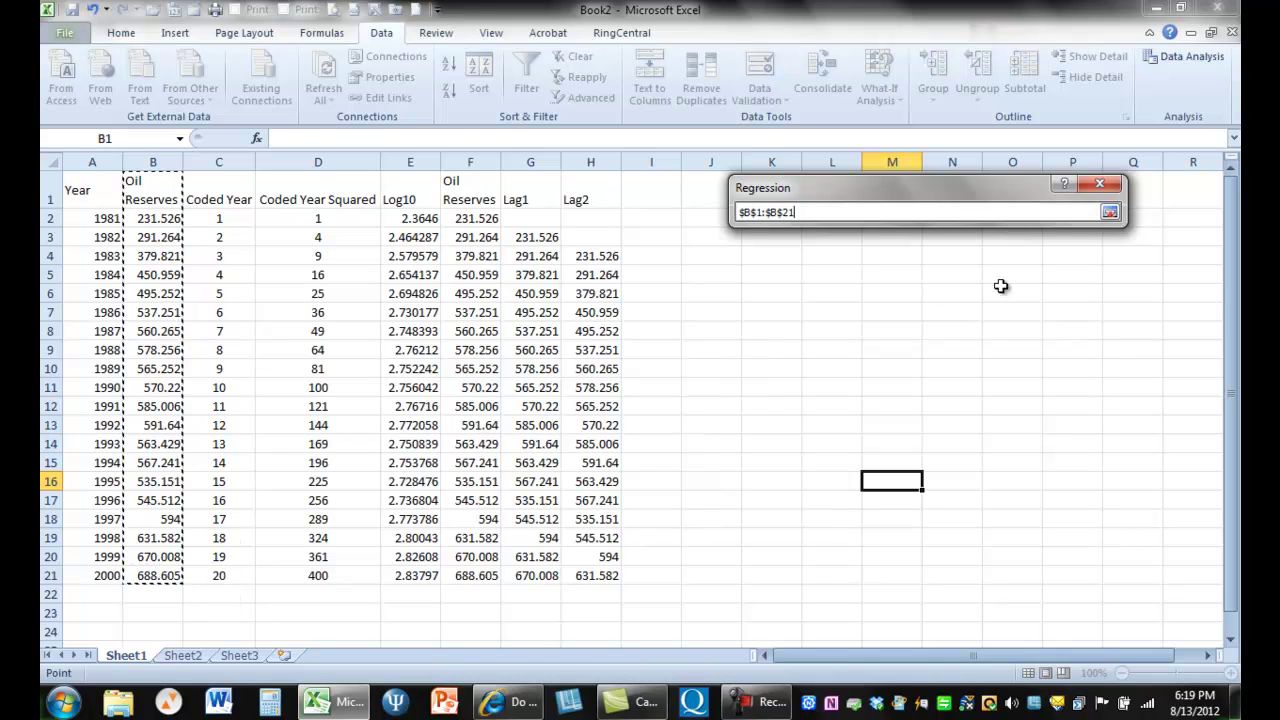
{"action": "left_click", "coordinate": [1116, 216]}
{"action": "left_click", "coordinate": [1117, 216]}
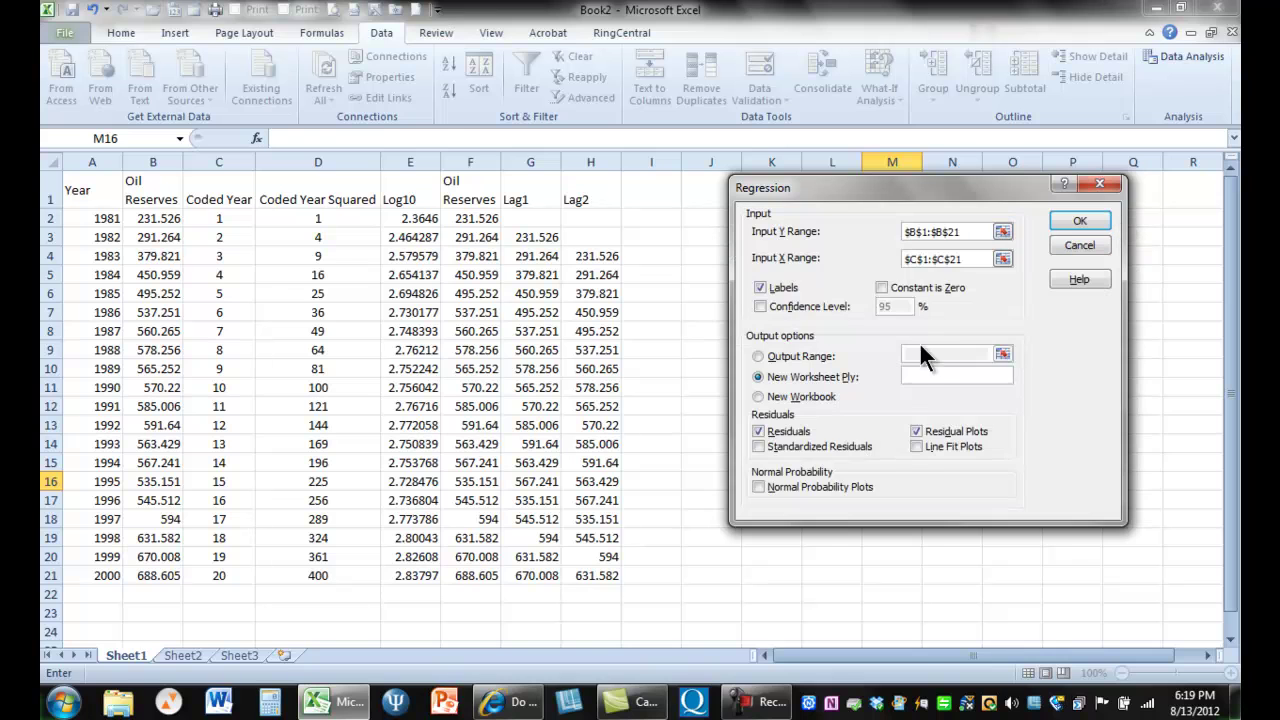
{"action": "left_click", "coordinate": [916, 430]}
{"action": "left_click", "coordinate": [917, 431]}
{"action": "left_click", "coordinate": [1080, 225]}
AutoFit Sheet4 columns A, B and C, then scroll through the regression and residual output
{"action": "double_click", "coordinate": [122, 162]}
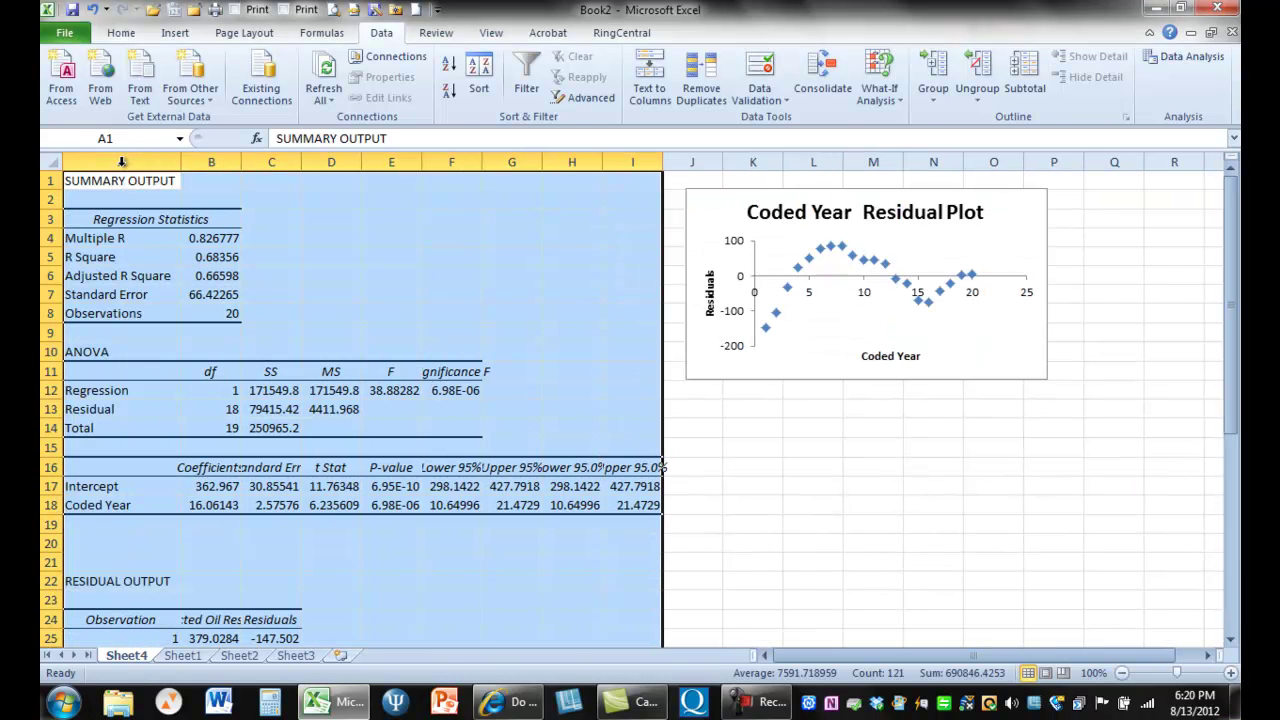
{"action": "left_click", "coordinate": [179, 165]}
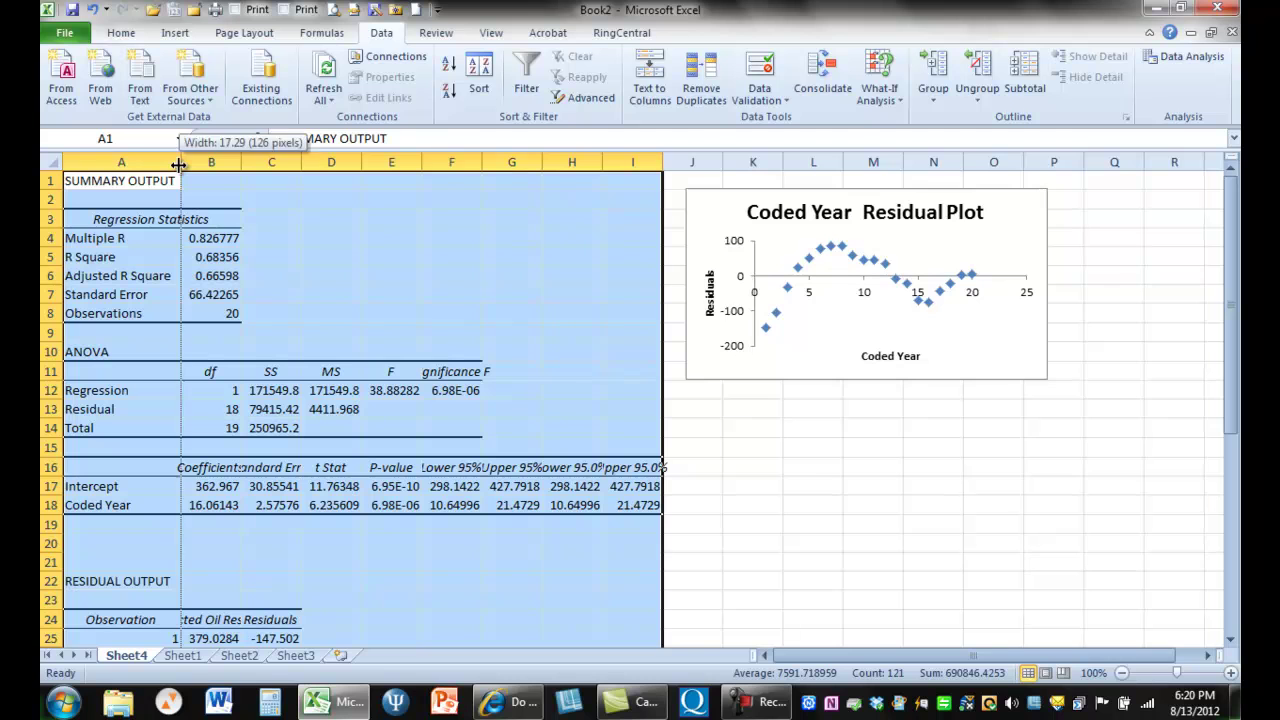
{"action": "double_click", "coordinate": [243, 158]}
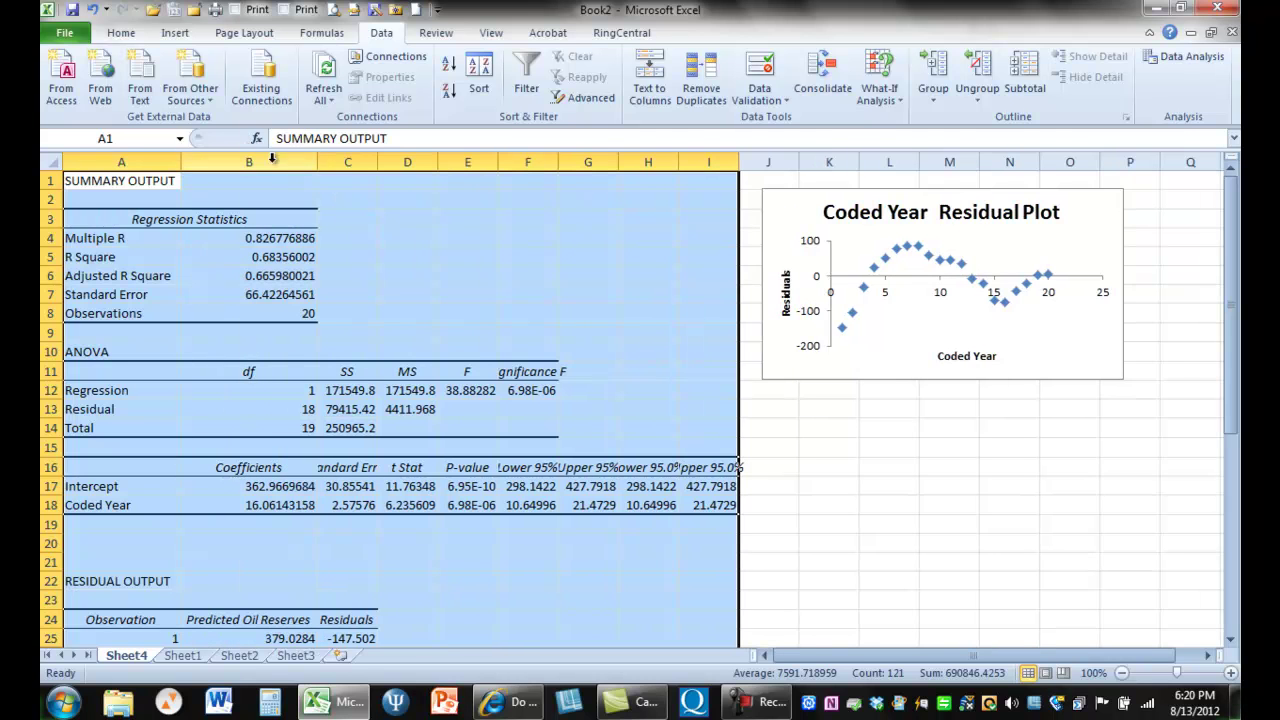
{"action": "double_click", "coordinate": [379, 160]}
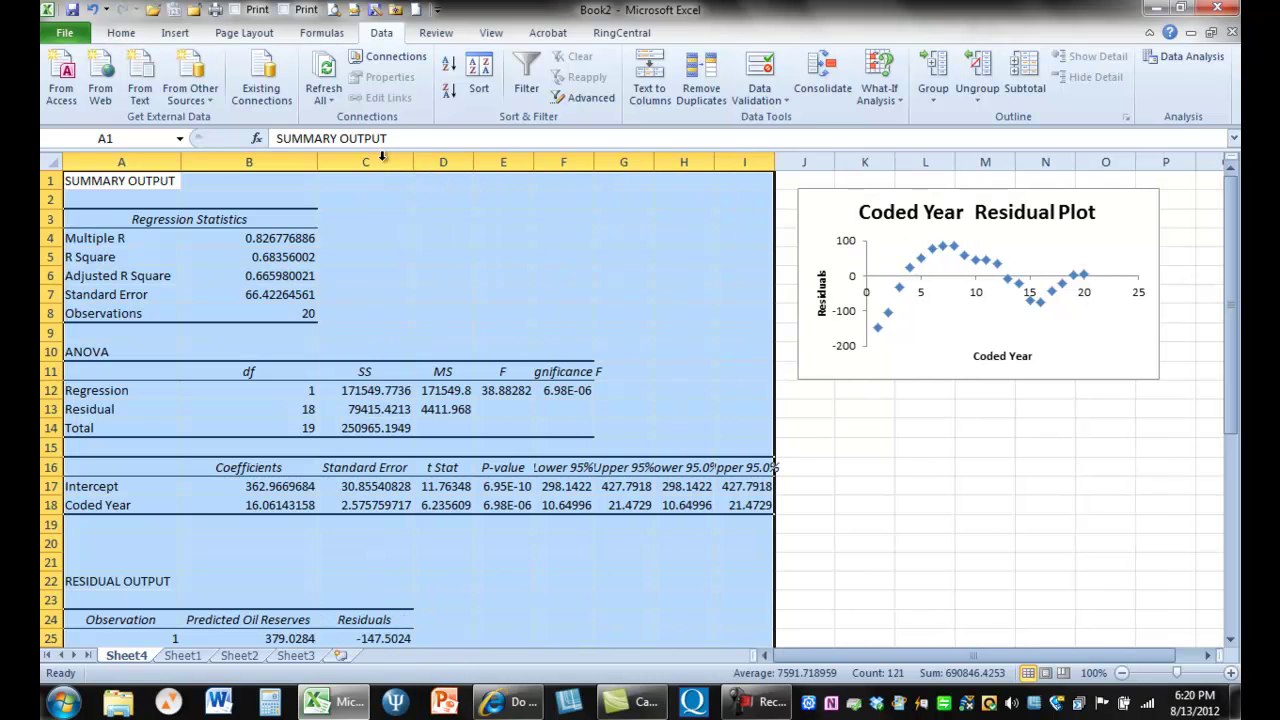
{"action": "left_click", "coordinate": [986, 436]}
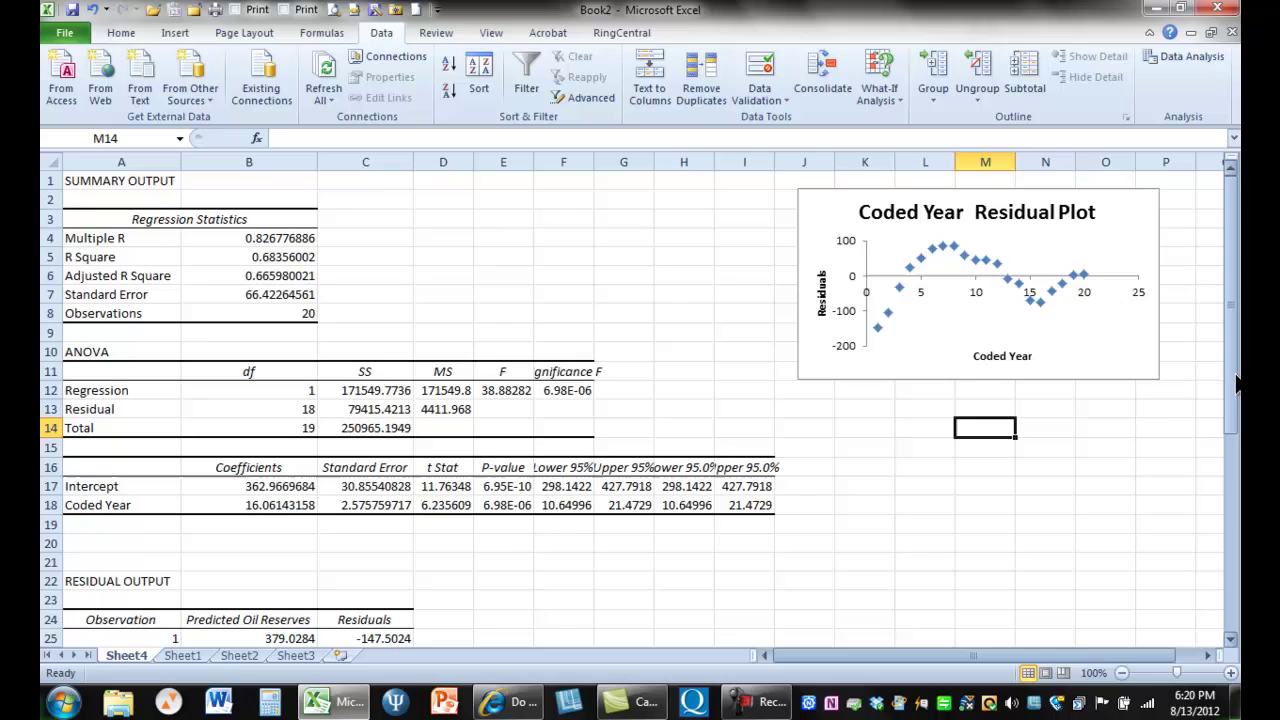
{"action": "left_click_drag", "start_coordinate": [1233, 385], "coordinate": [1233, 575]}
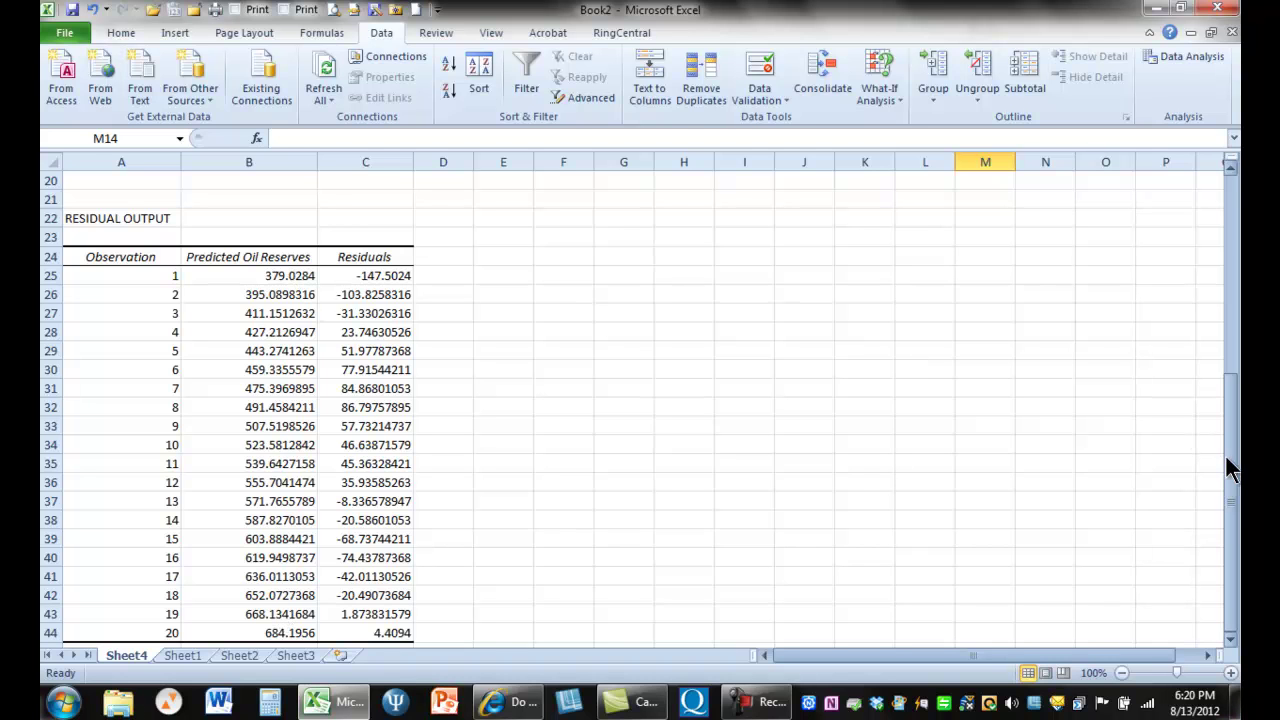
{"action": "left_click_drag", "start_coordinate": [1225, 456], "coordinate": [1200, 285]}
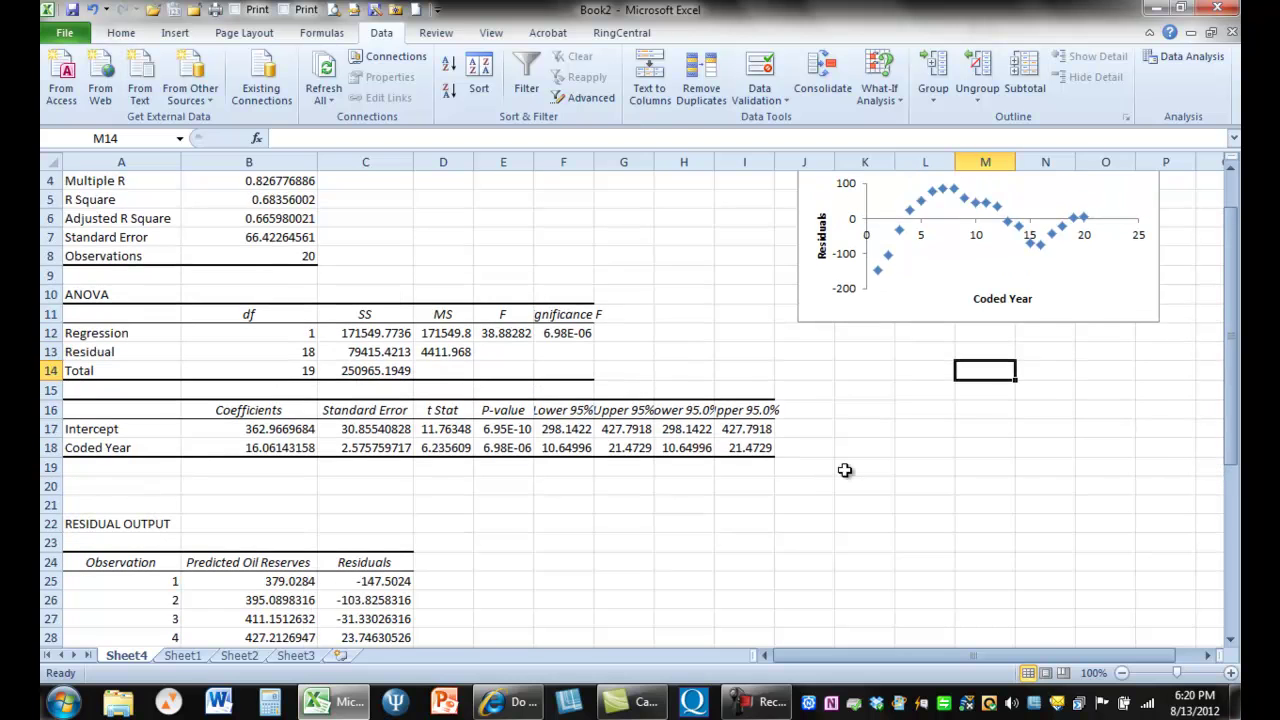
Copy the Oil Reserves column from the data sheet into D24 beside the residuals
{"action": "left_click", "coordinate": [184, 660]}
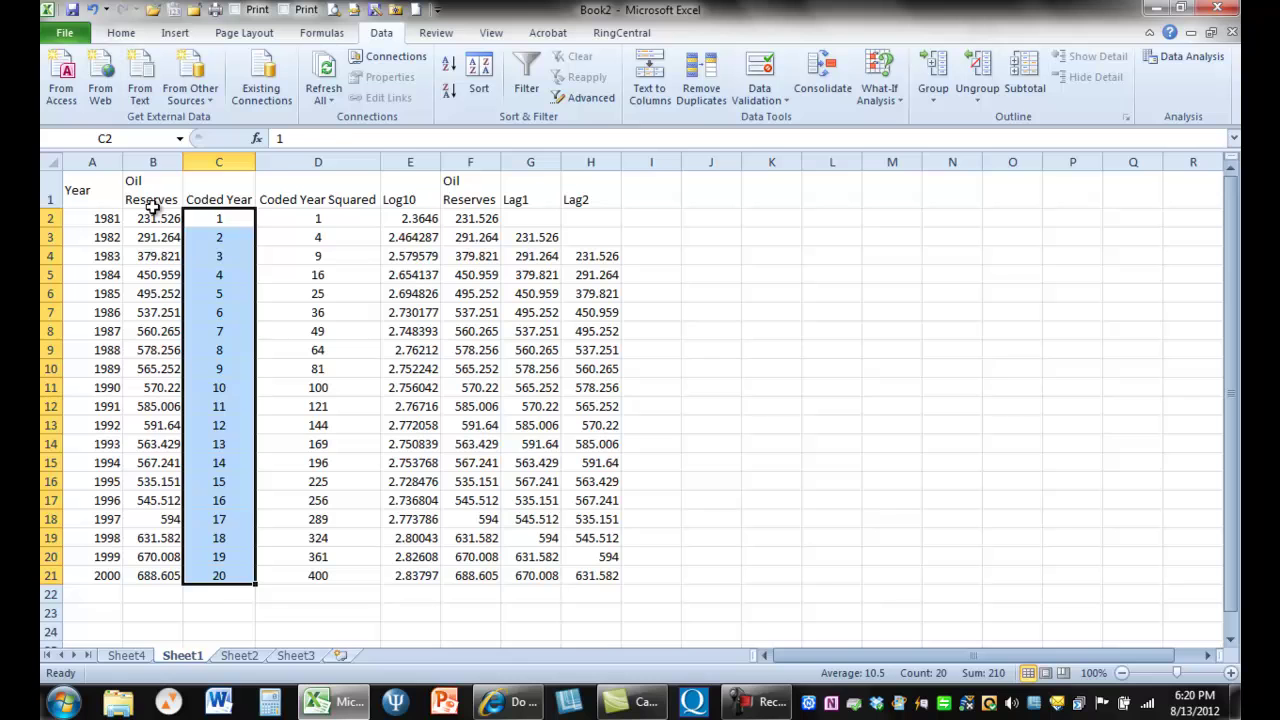
{"action": "left_click_drag", "start_coordinate": [152, 199], "coordinate": [150, 576]}
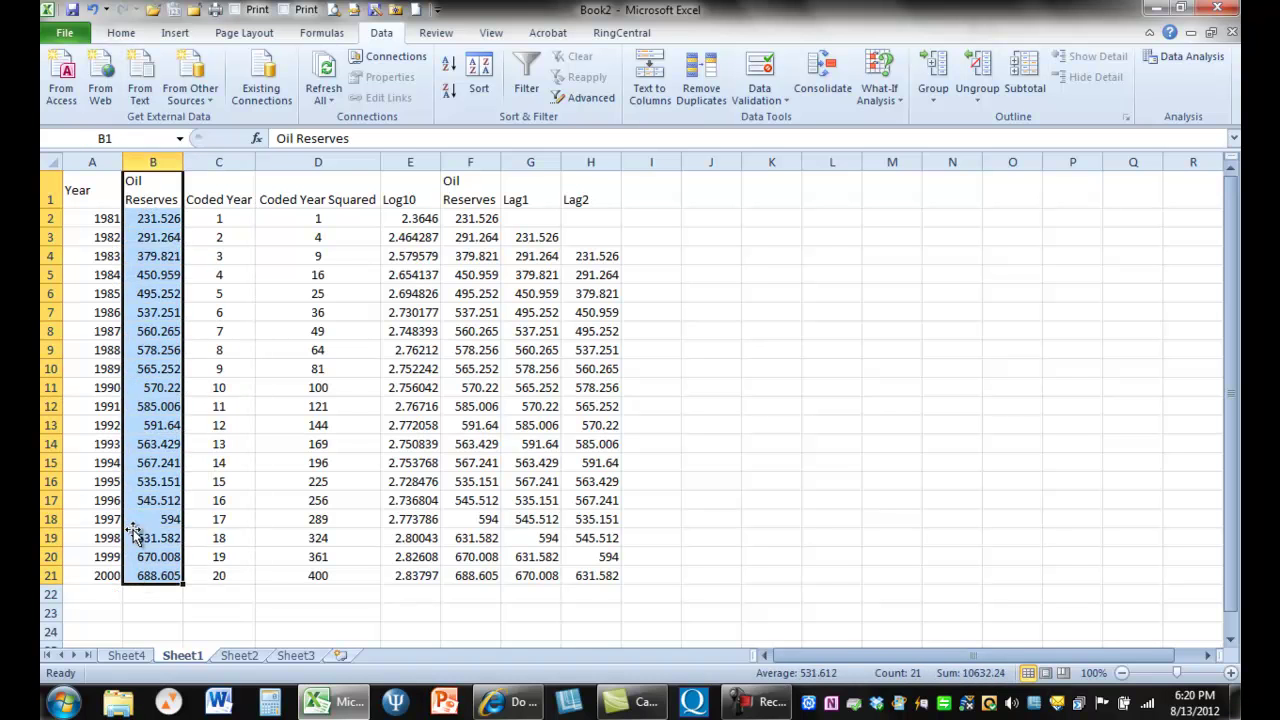
{"action": "left_click", "coordinate": [121, 33]}
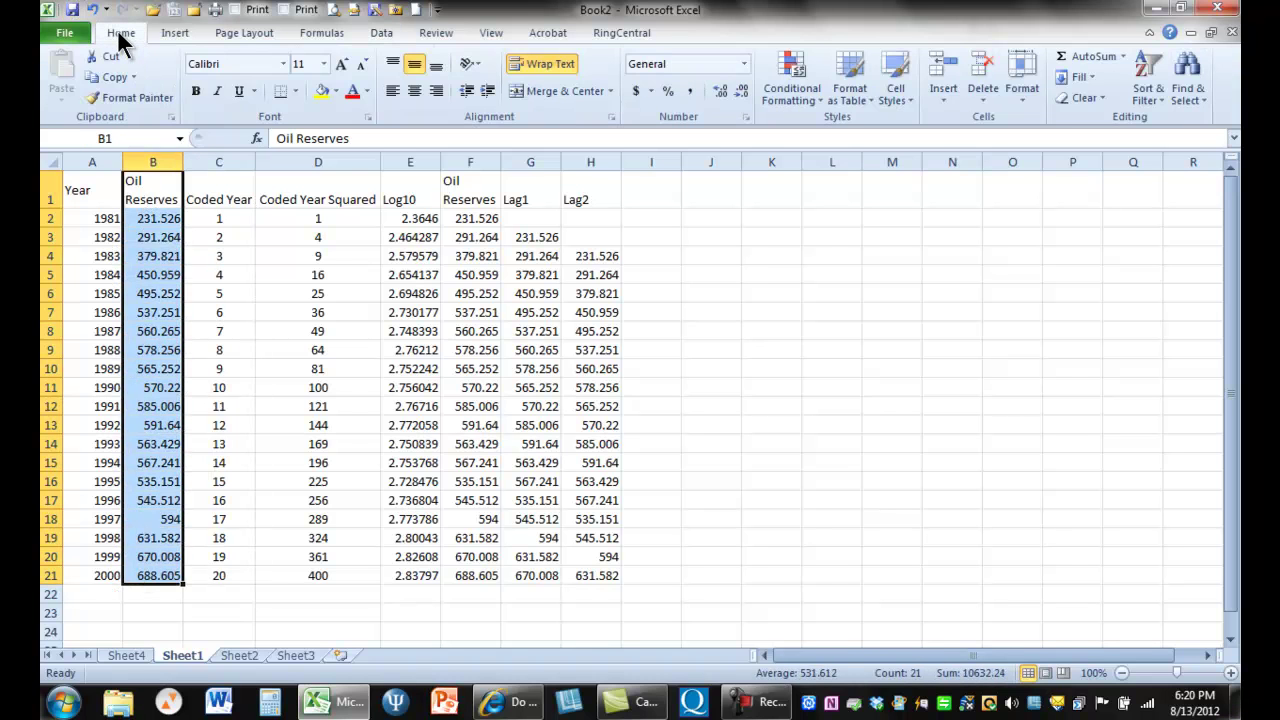
{"action": "left_click", "coordinate": [111, 72]}
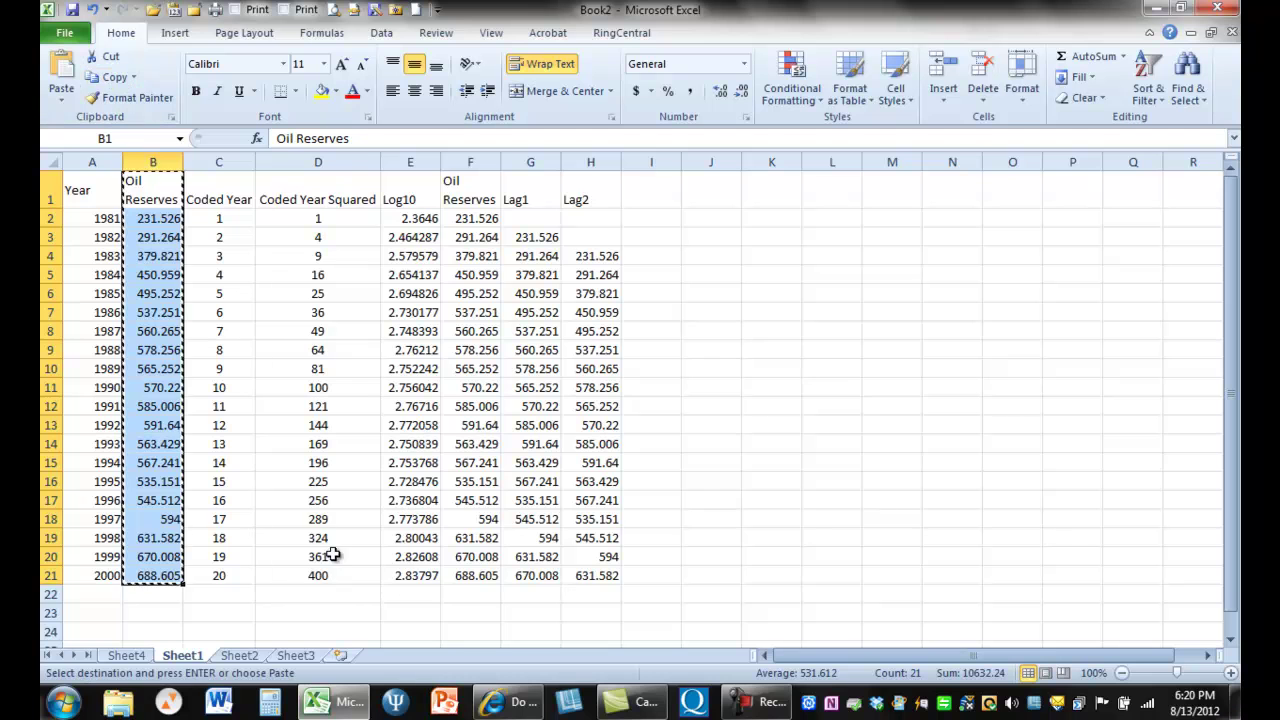
{"action": "left_click", "coordinate": [127, 655]}
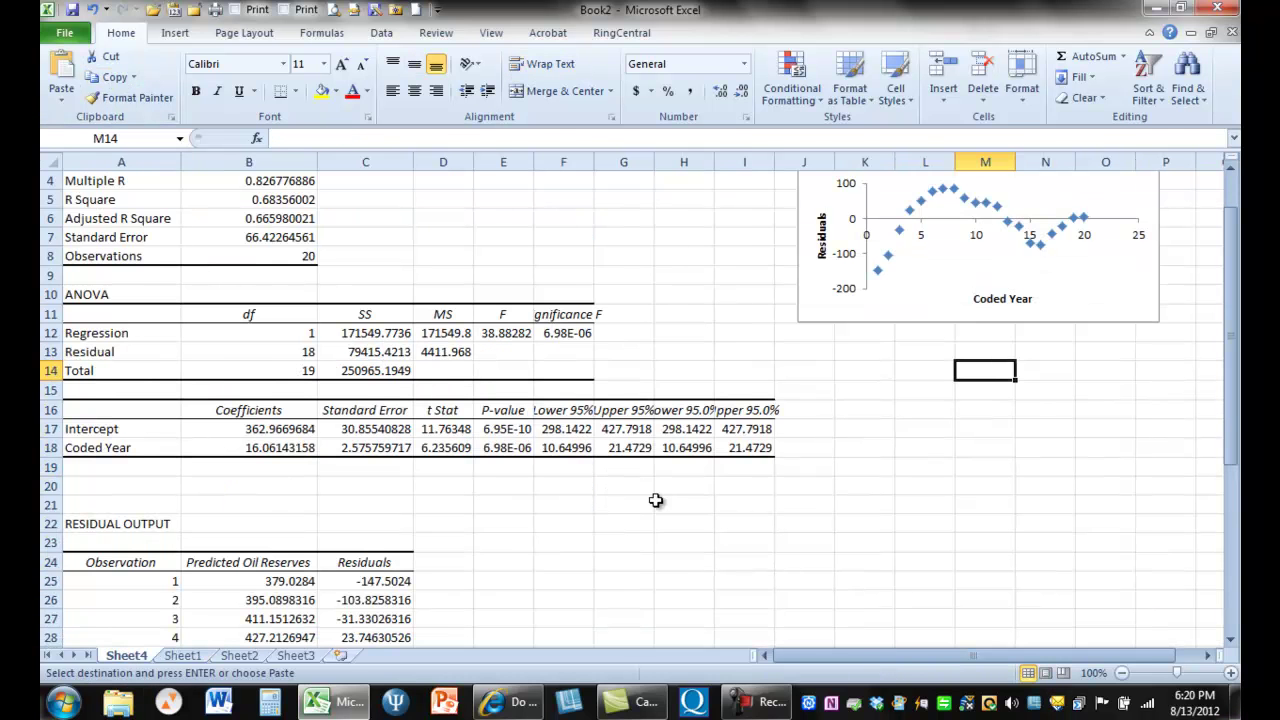
{"action": "left_click_drag", "start_coordinate": [1232, 430], "coordinate": [1232, 455]}
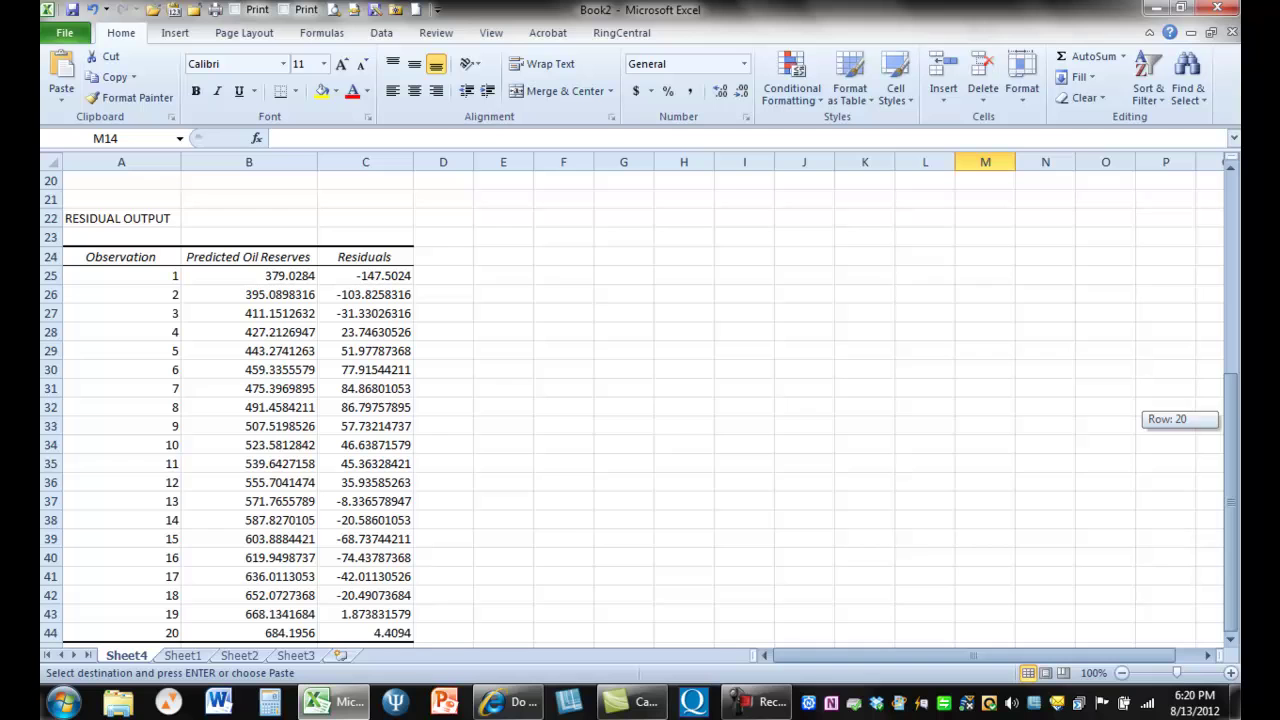
{"action": "left_click", "coordinate": [458, 256]}
{"action": "key", "text": "ctrl+v"}
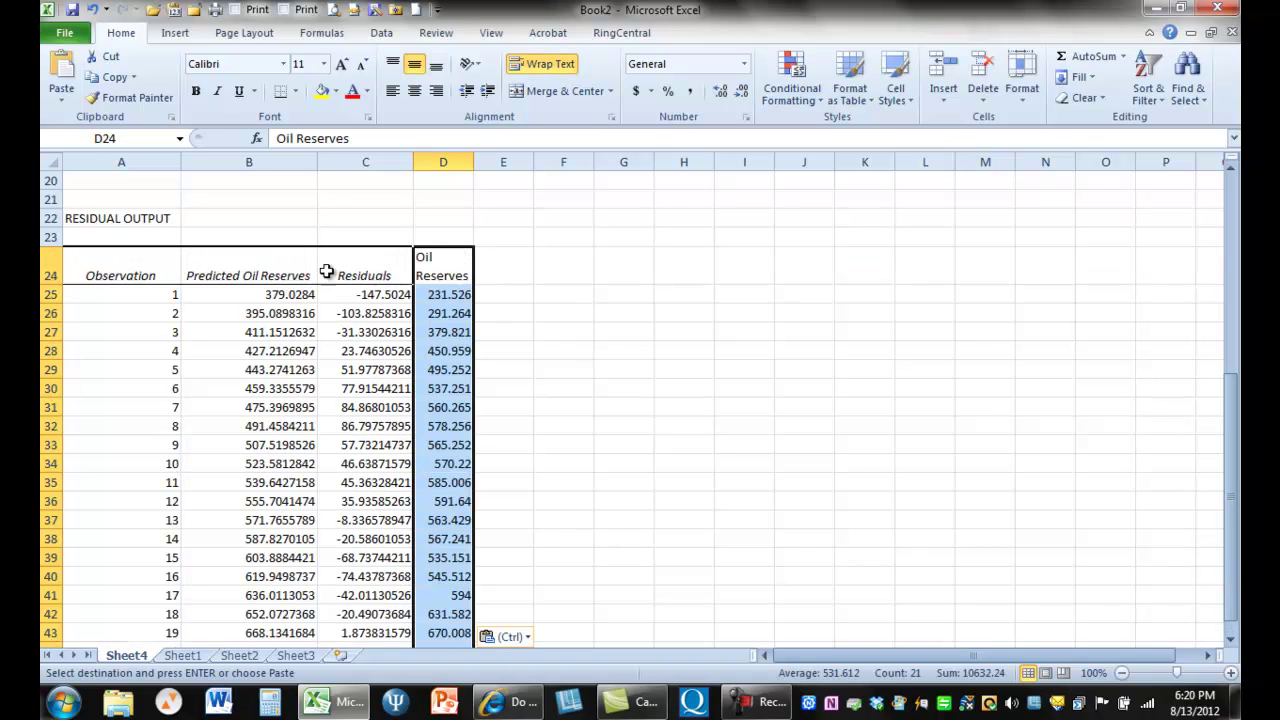
Copy Predicted Oil Reserves into E24 and widen columns D and E to fit
{"action": "left_click", "coordinate": [268, 279]}
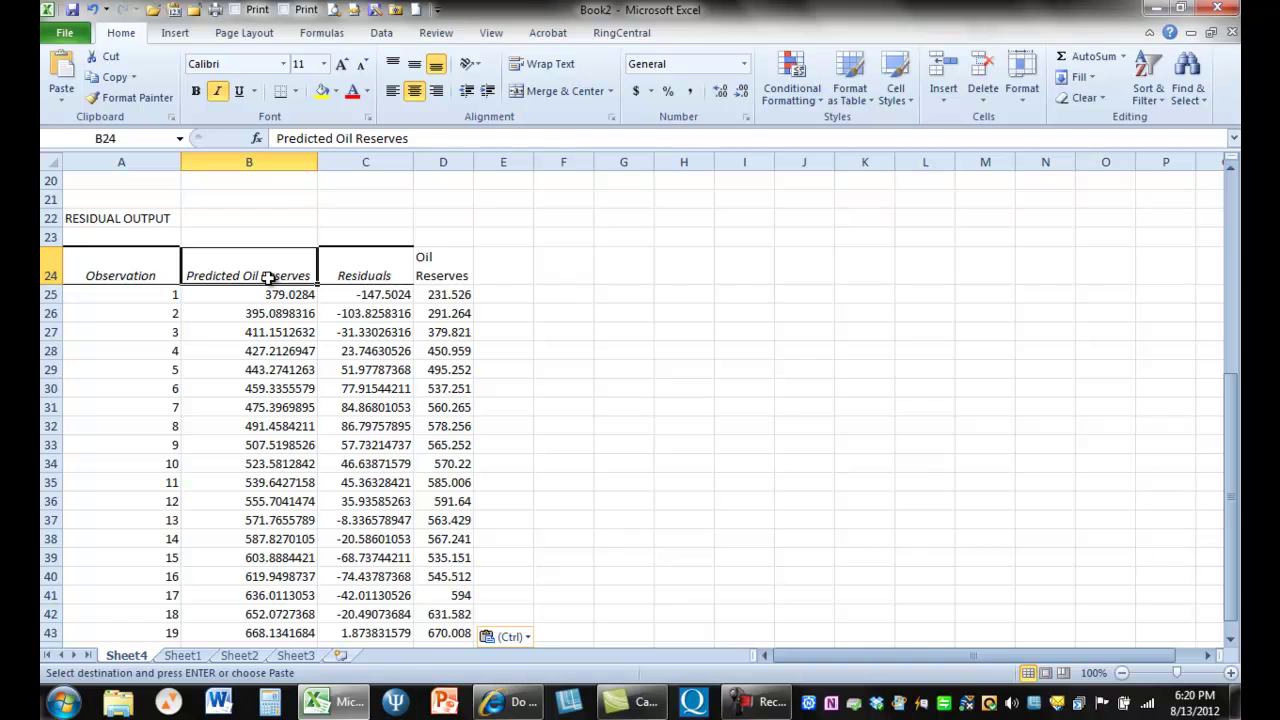
{"action": "left_click_drag", "start_coordinate": [268, 279], "coordinate": [285, 612]}
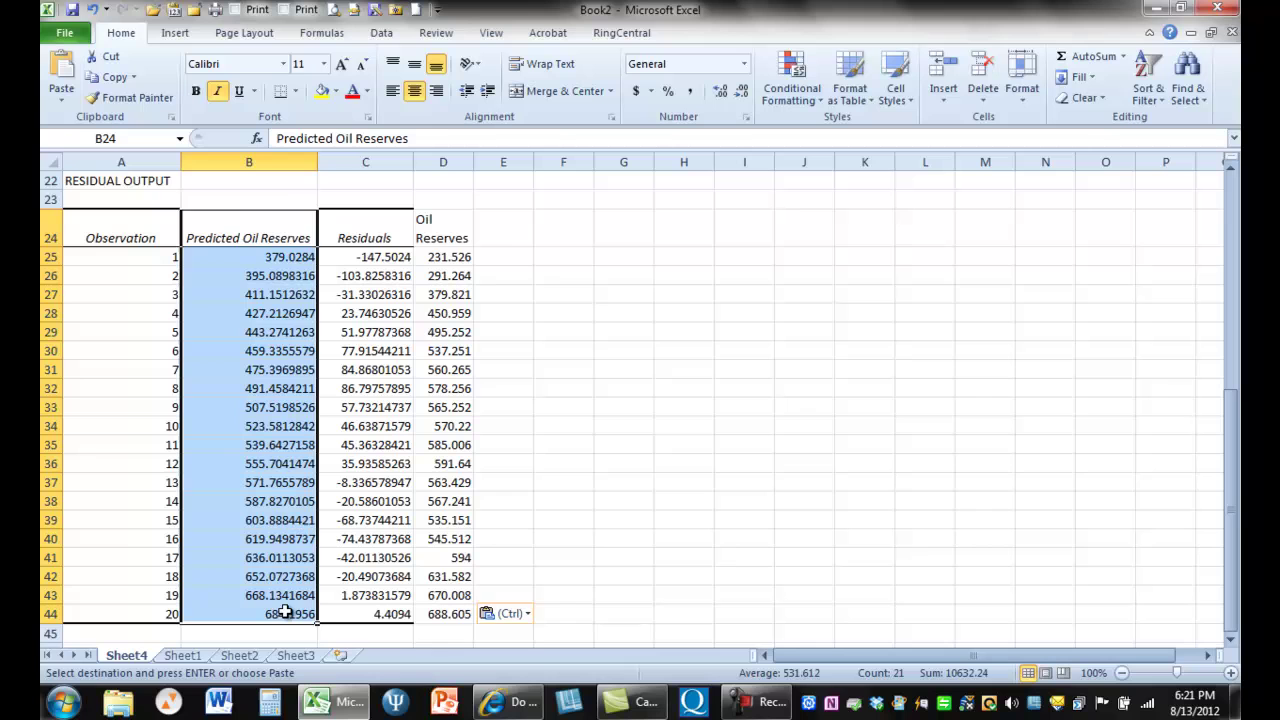
{"action": "key", "text": "ctrl+c"}
{"action": "left_click", "coordinate": [506, 230]}
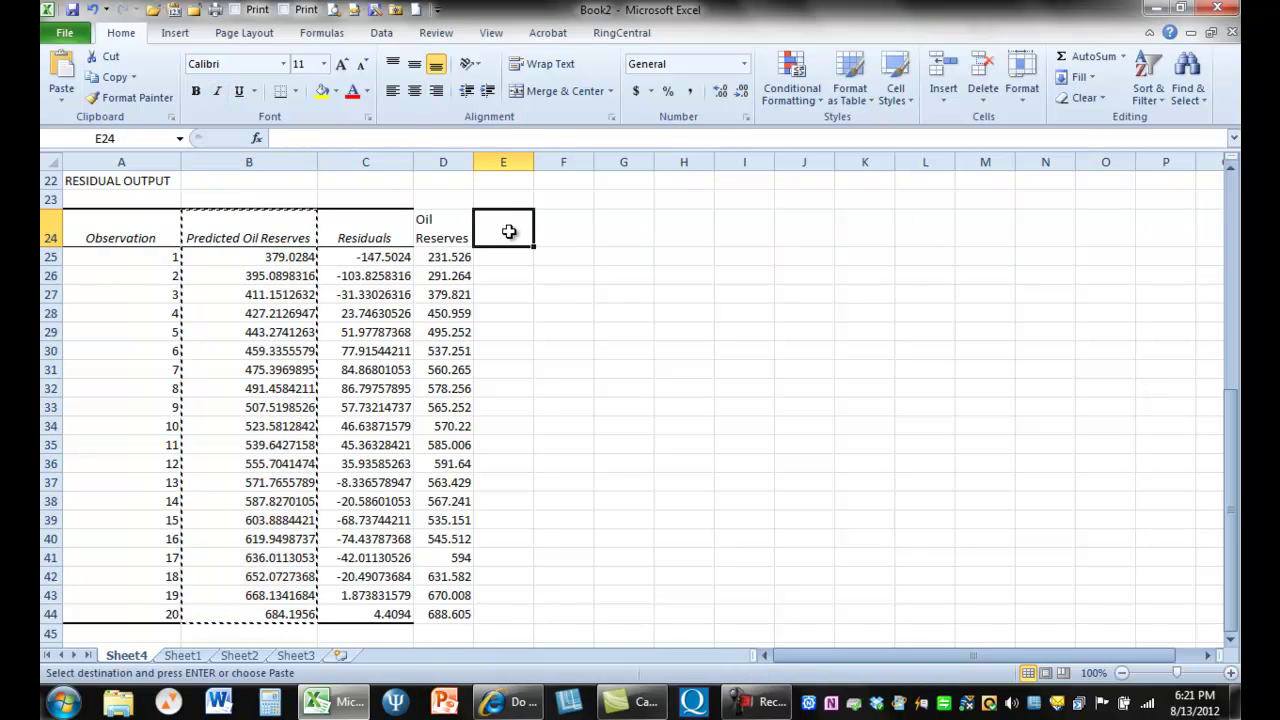
{"action": "key", "text": "ctrl+v"}
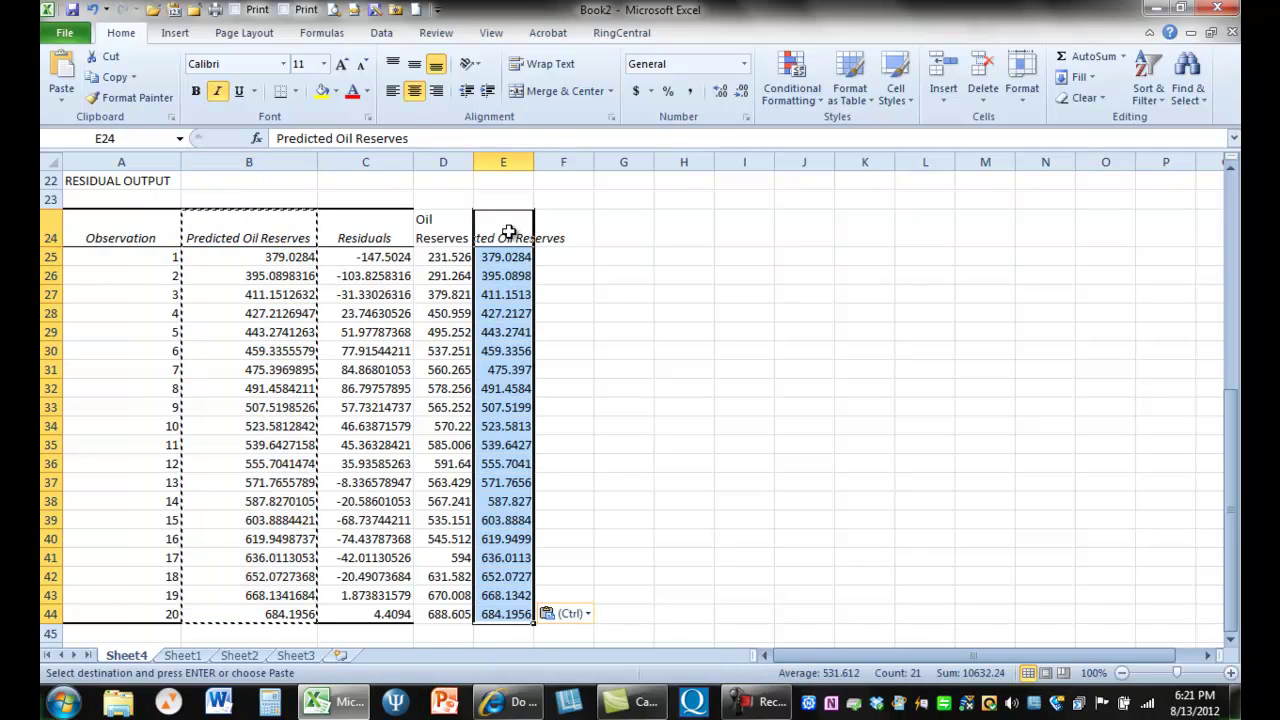
{"action": "double_click", "coordinate": [535, 162]}
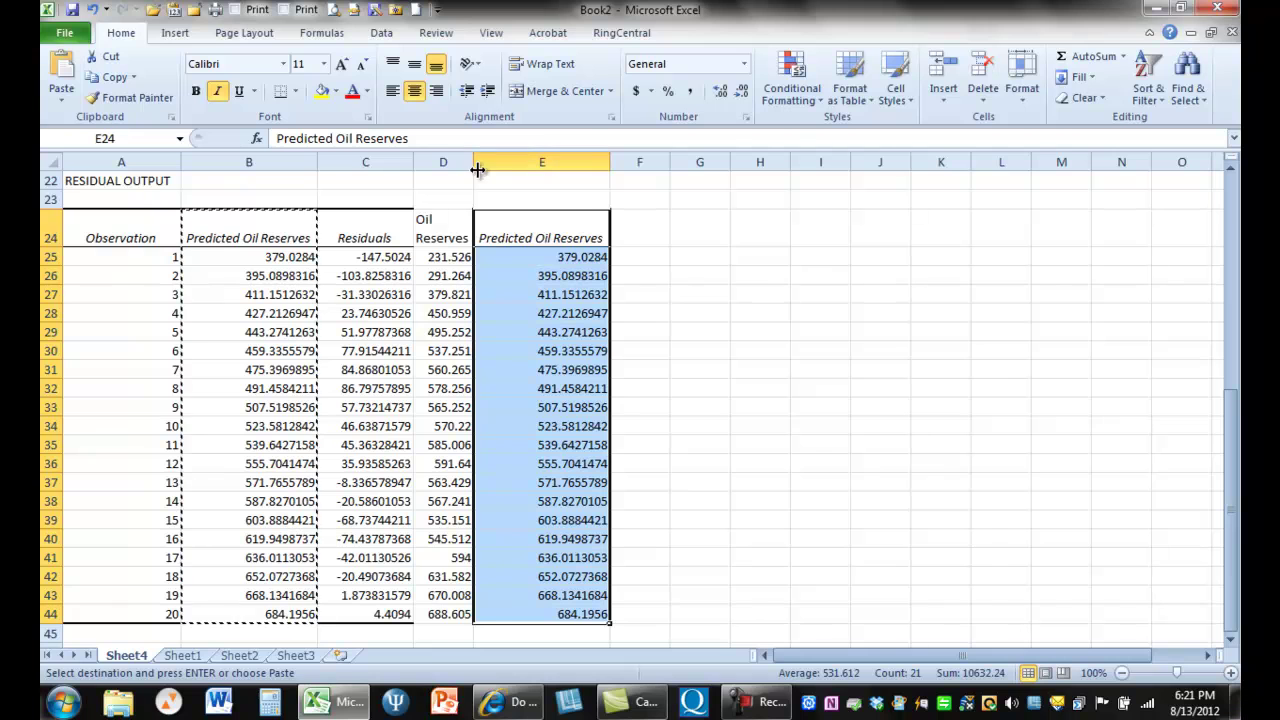
{"action": "left_click_drag", "start_coordinate": [477, 169], "coordinate": [492, 163]}
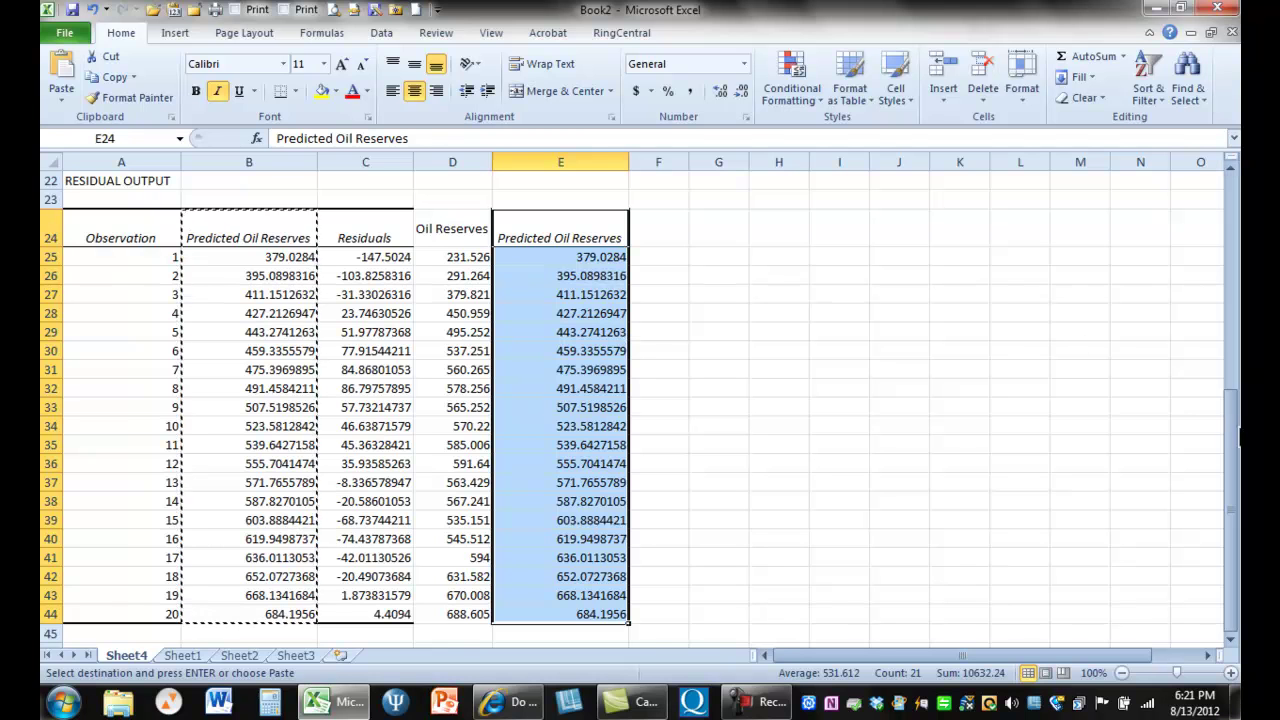
{"action": "left_click_drag", "start_coordinate": [1226, 428], "coordinate": [1205, 359]}
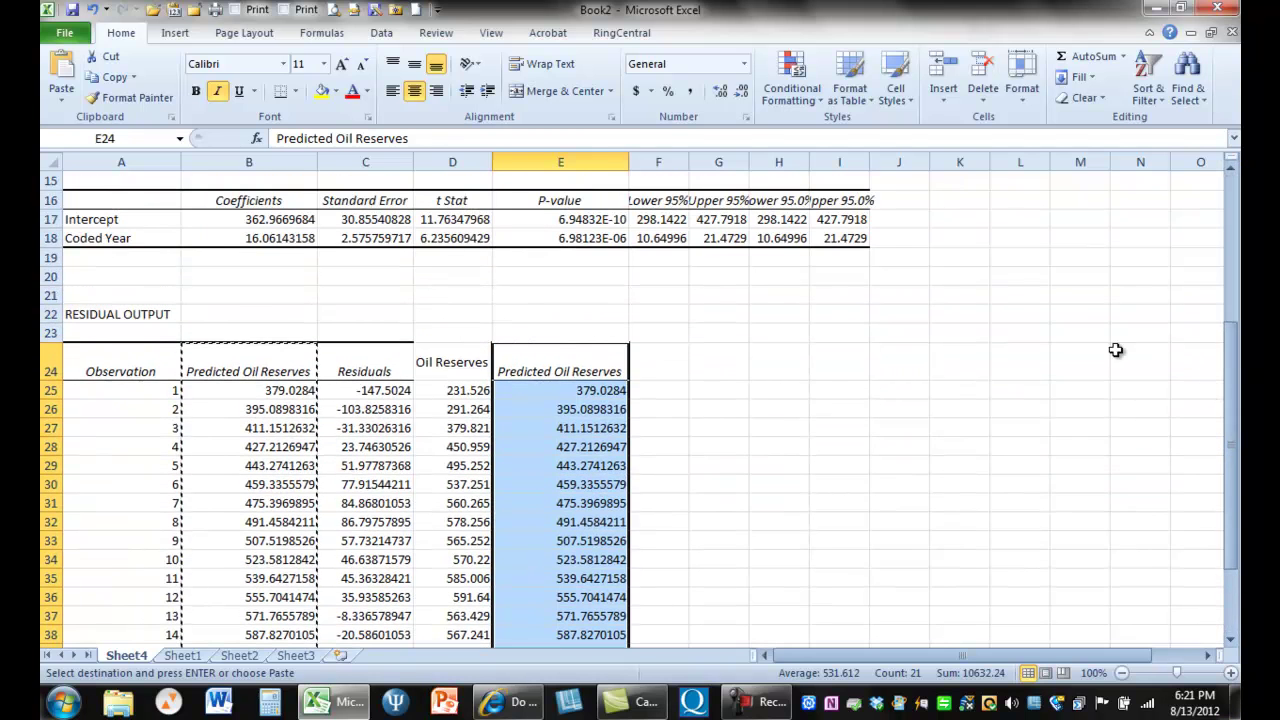
{"action": "left_click", "coordinate": [663, 393]}
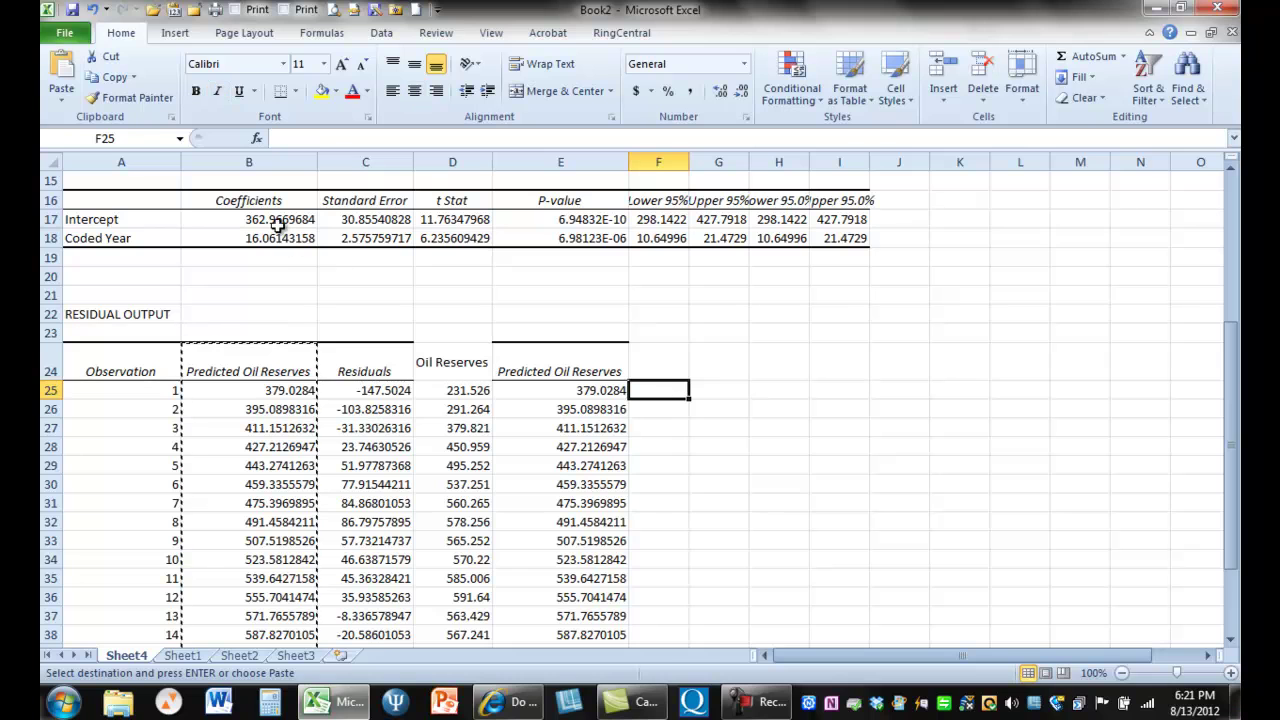
Enter =B17+(B18*A25) in F25: the intercept plus the Coded Year coefficient times observation 1
{"action": "type", "text": "="}
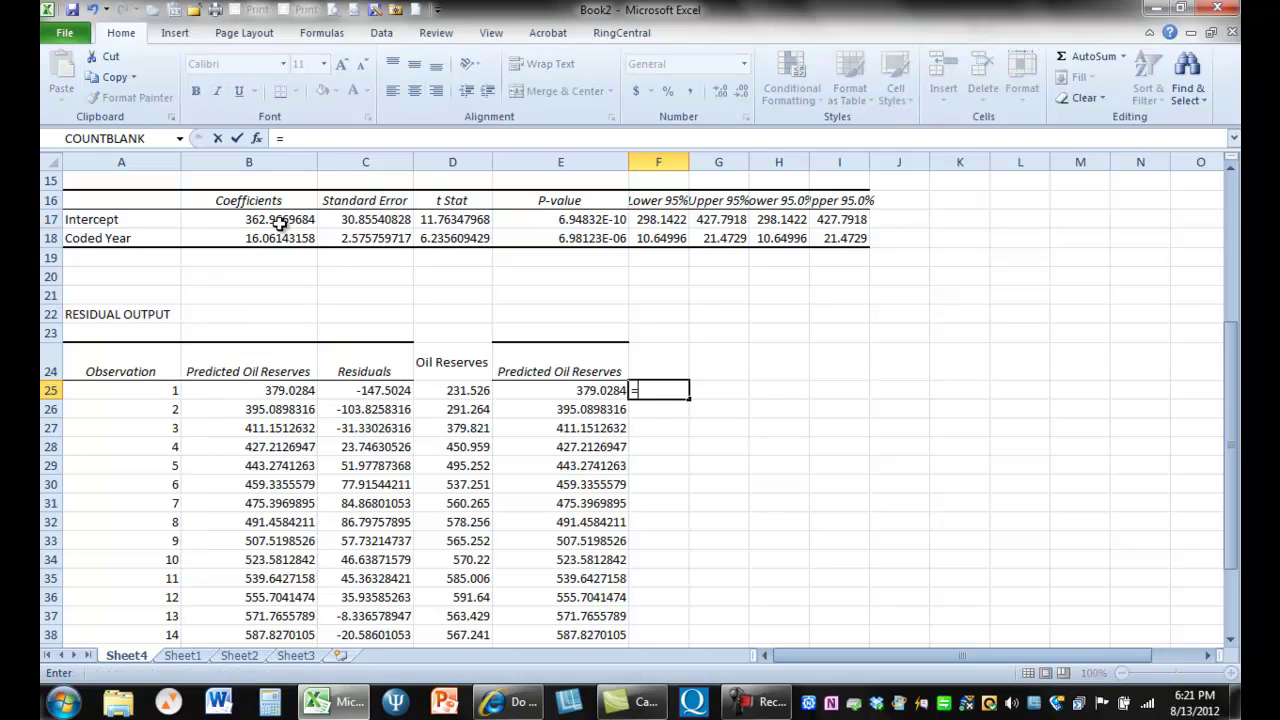
{"action": "left_click", "coordinate": [281, 221]}
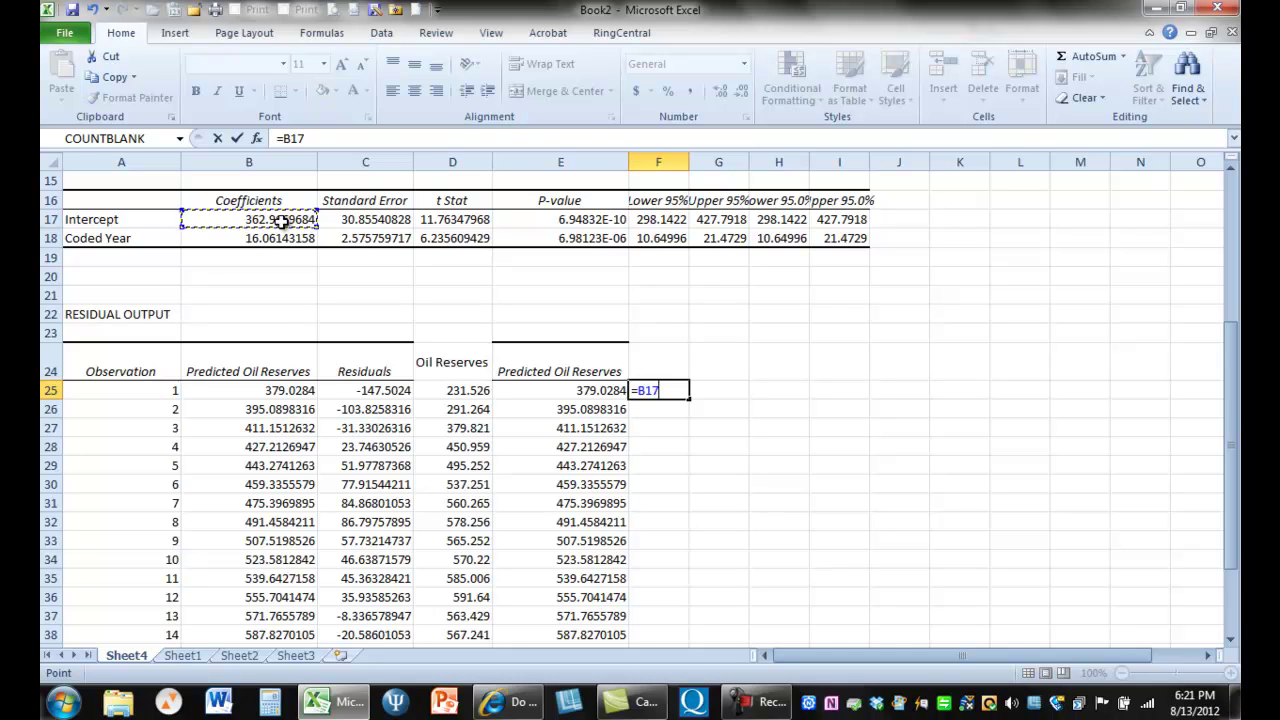
{"action": "type", "text": "+"}
{"action": "left_click", "coordinate": [282, 238]}
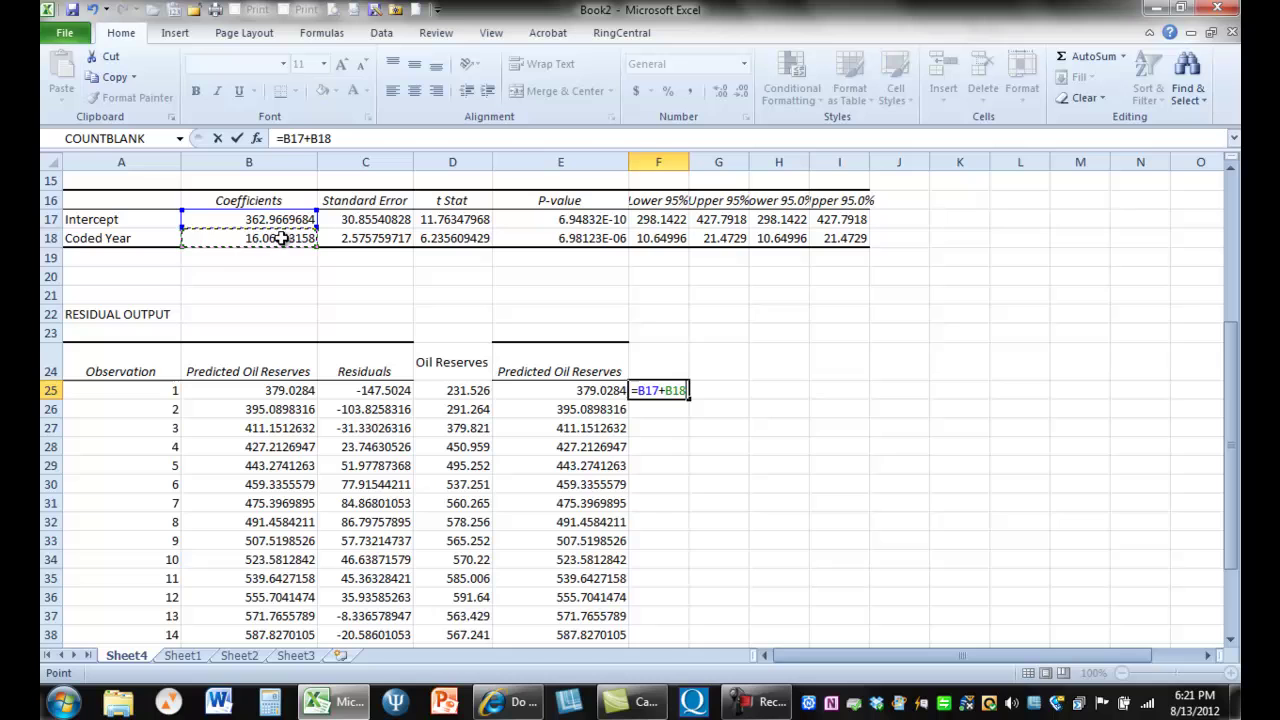
{"action": "key", "text": "Left"}
{"action": "key", "text": "BackSpace"}
{"action": "key", "text": "BackSpace"}
{"action": "key", "text": "BackSpace"}
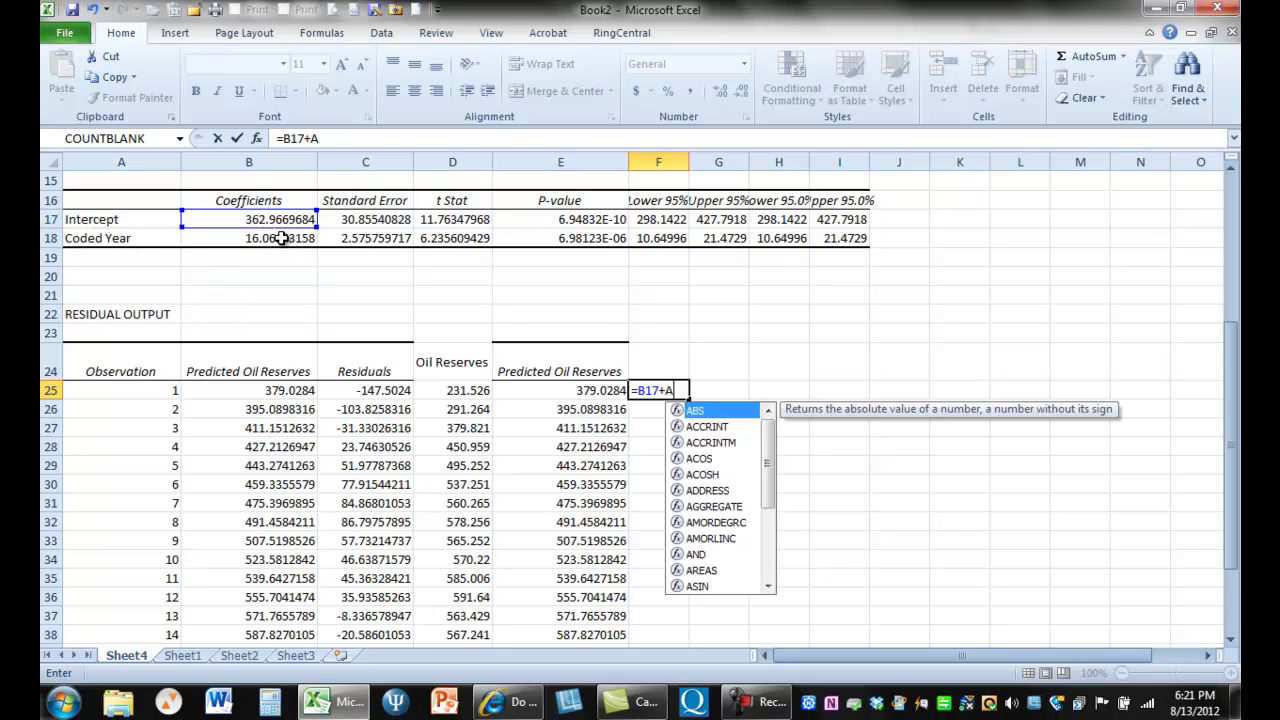
{"action": "type", "text": "(b18*"}
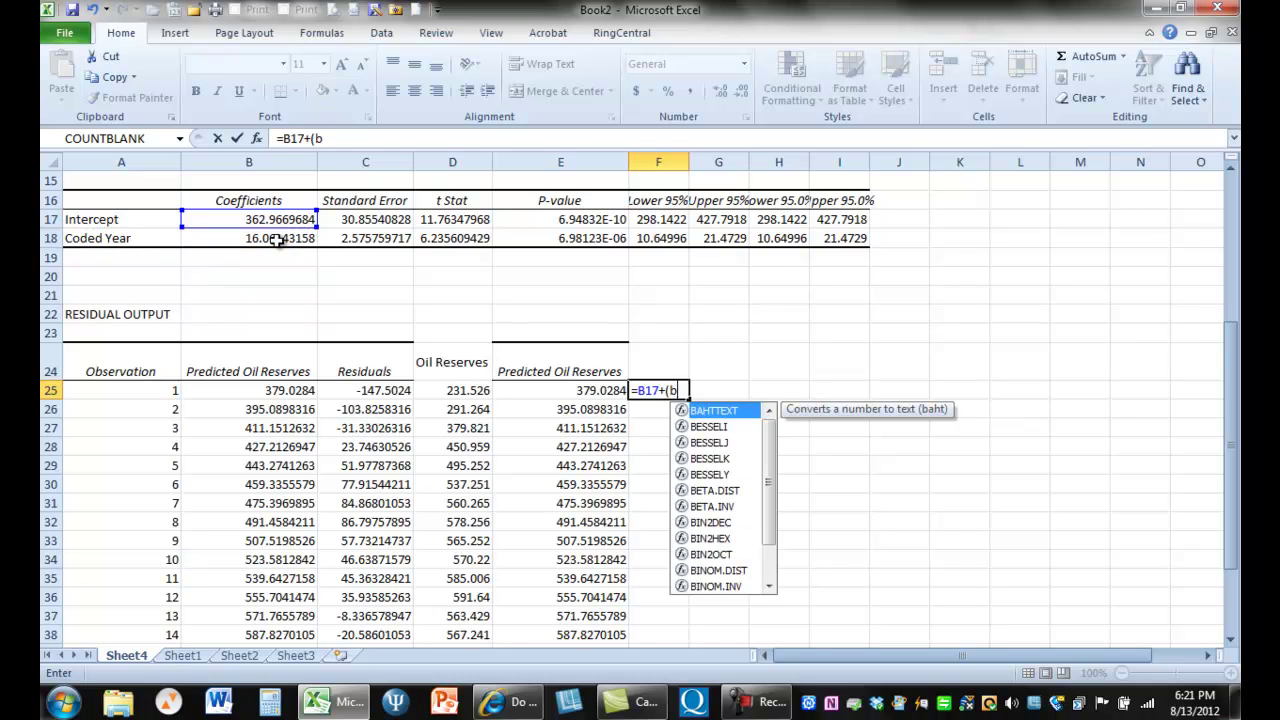
{"action": "left_click", "coordinate": [135, 392]}
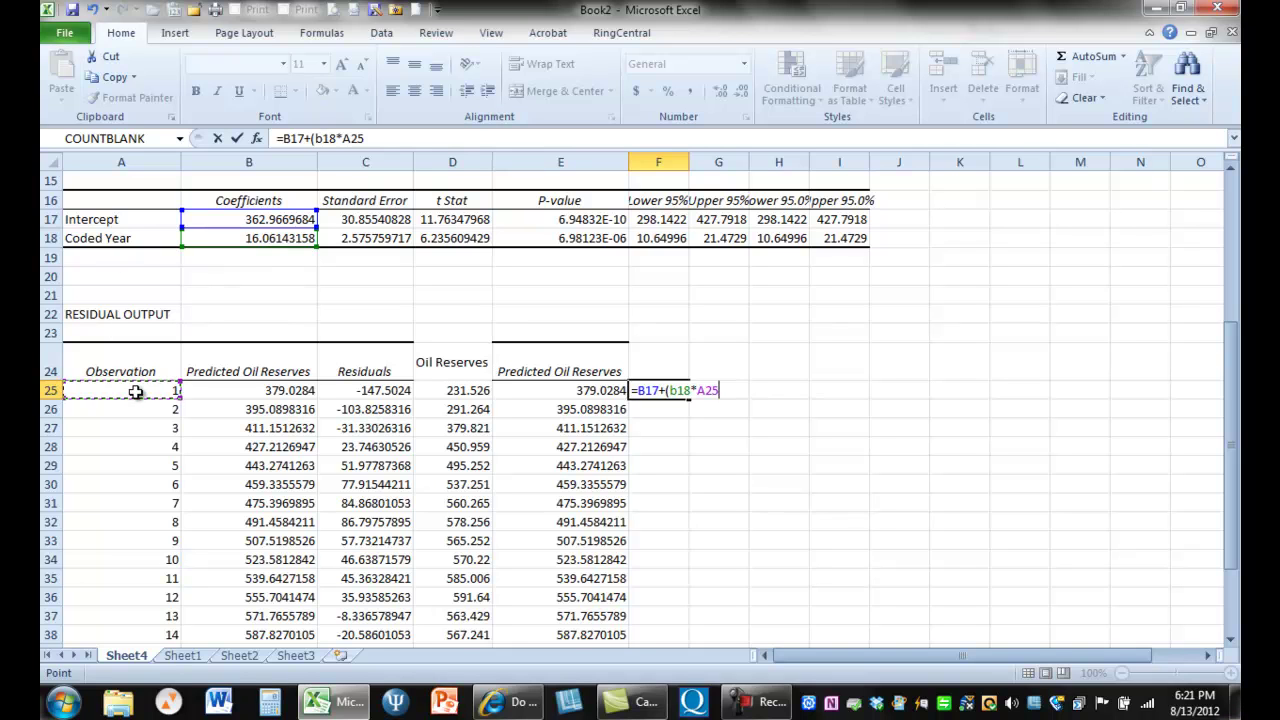
{"action": "type", "text": ")"}
{"action": "key", "text": "Return"}
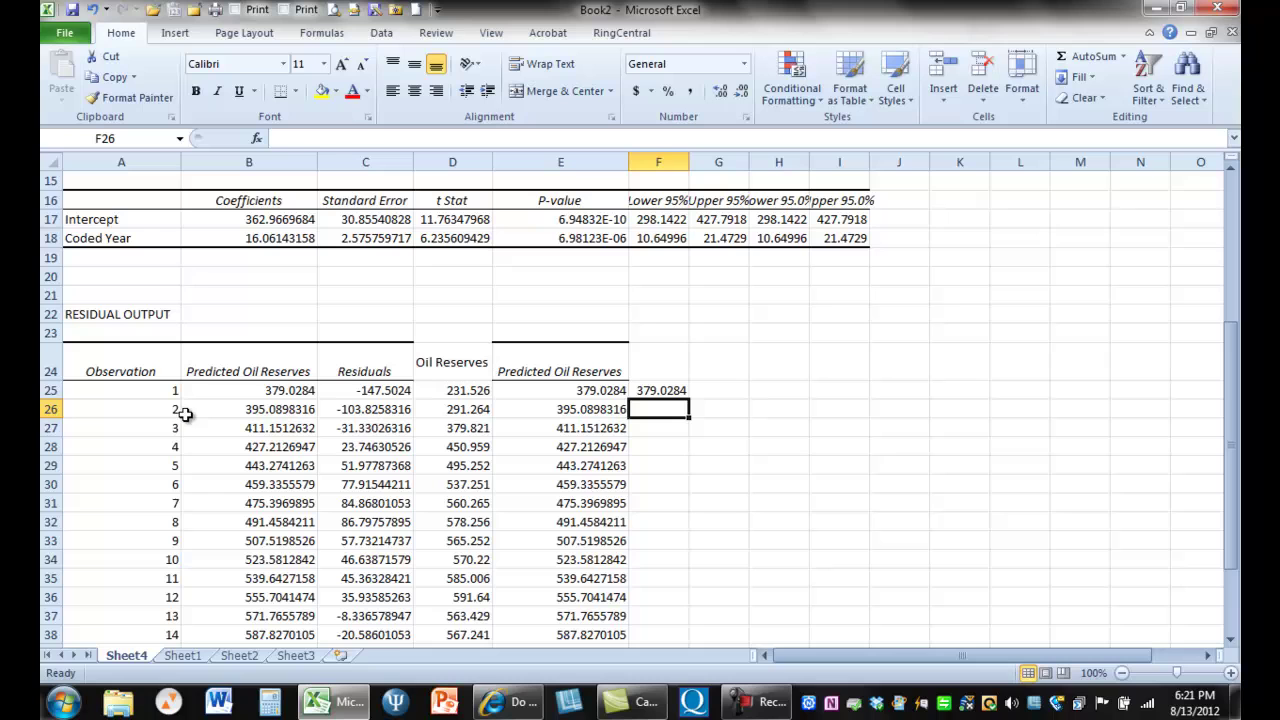
Edit F25's formula so both coefficients are absolute, giving =$B$17+($B$18*A25)
{"action": "left_click", "coordinate": [668, 391]}
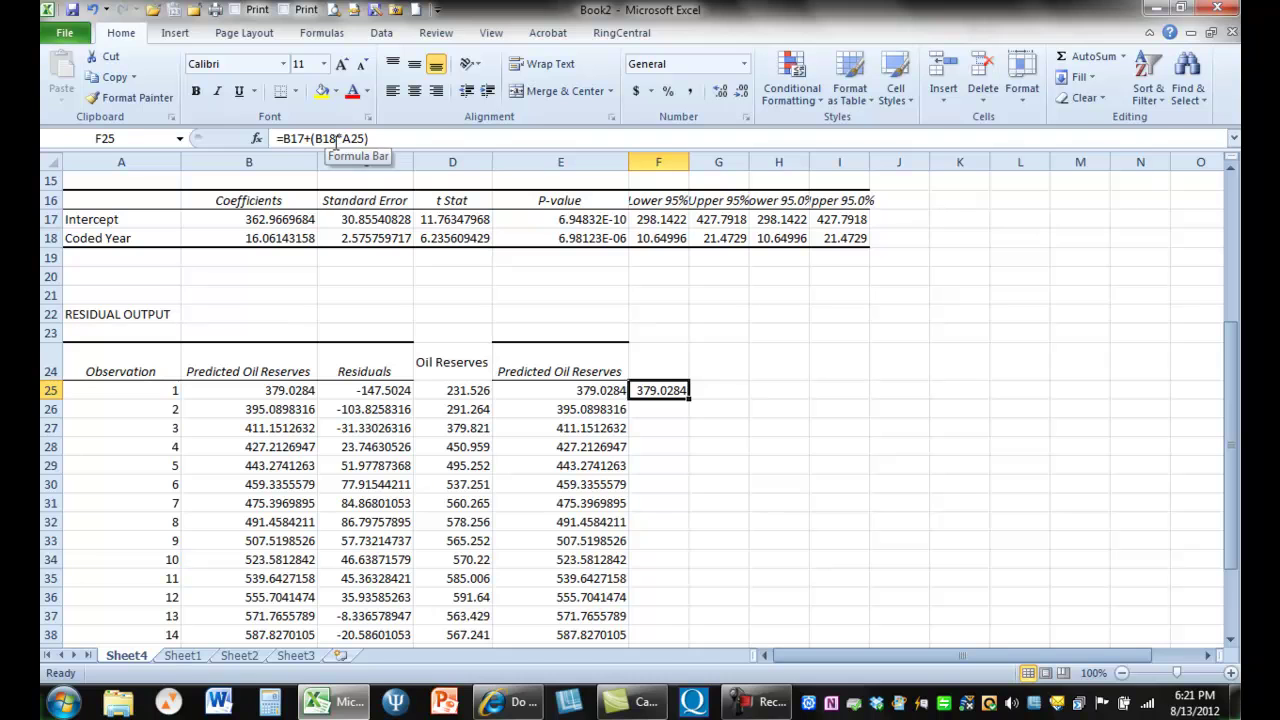
{"action": "left_click_drag", "start_coordinate": [336, 140], "coordinate": [296, 140]}
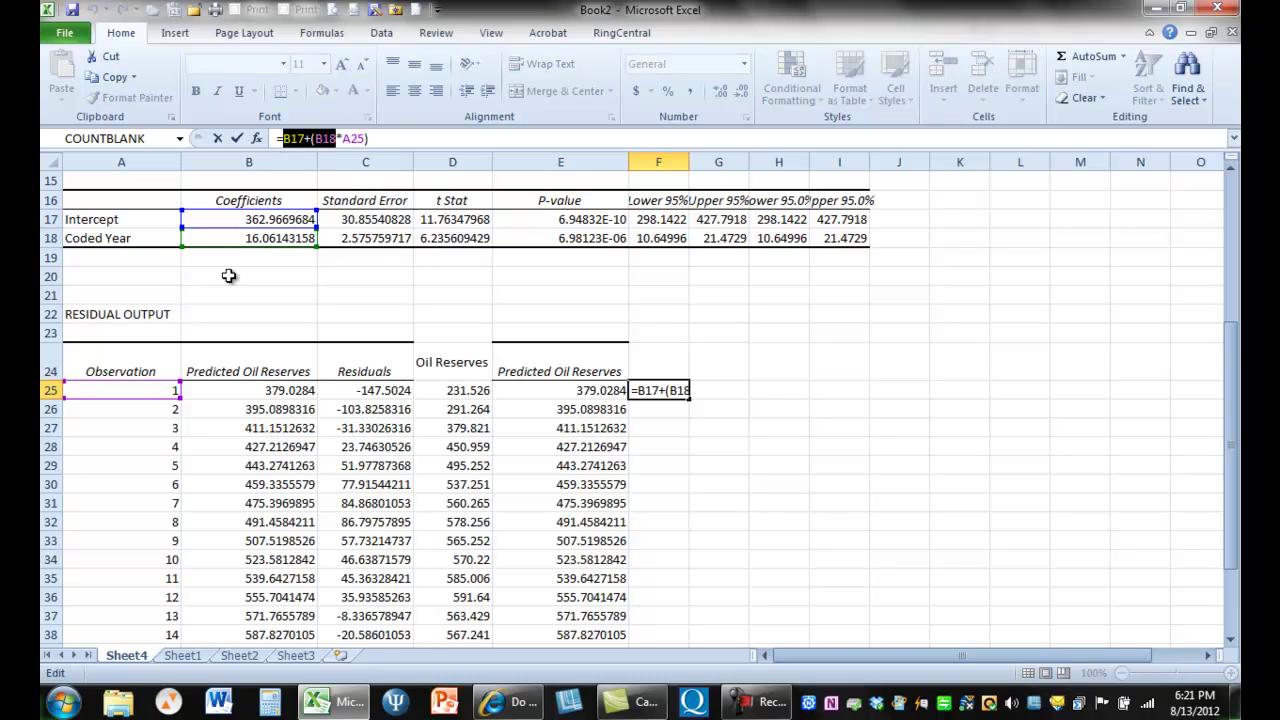
{"action": "left_click", "coordinate": [588, 306]}
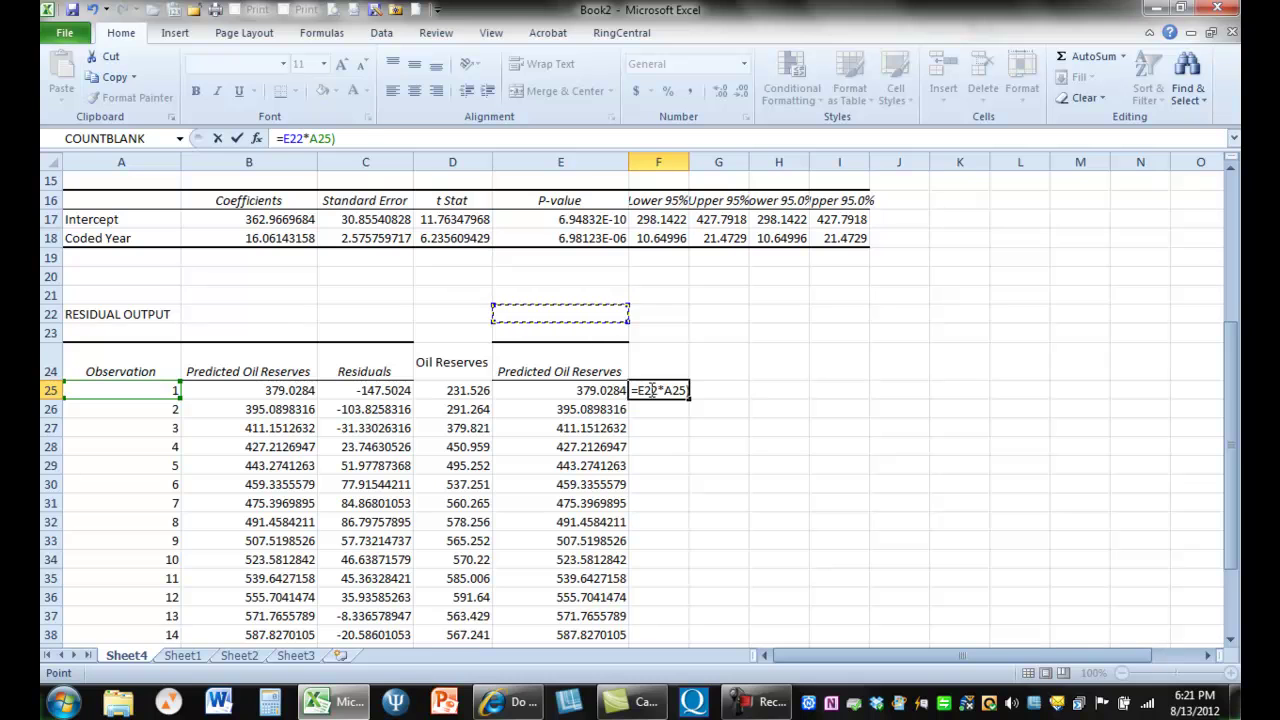
{"action": "key", "text": "Escape"}
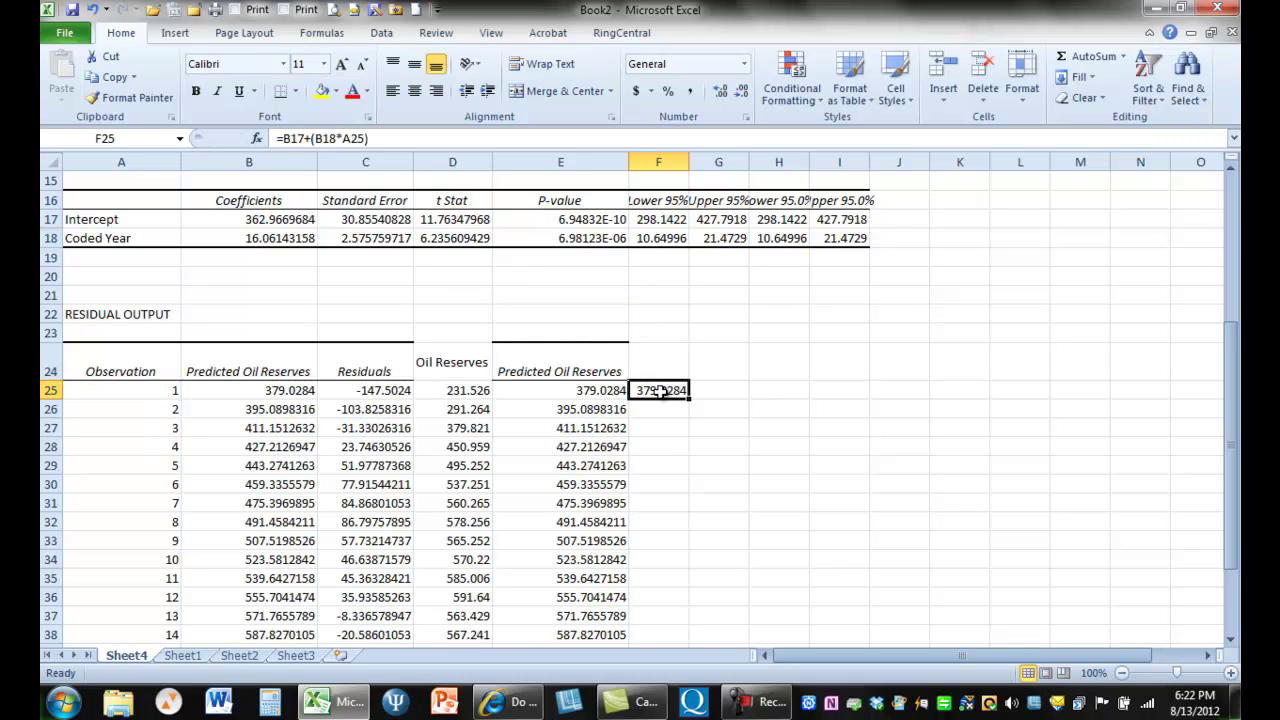
{"action": "left_click", "coordinate": [302, 138]}
{"action": "left_click_drag", "start_coordinate": [296, 138], "coordinate": [285, 138]}
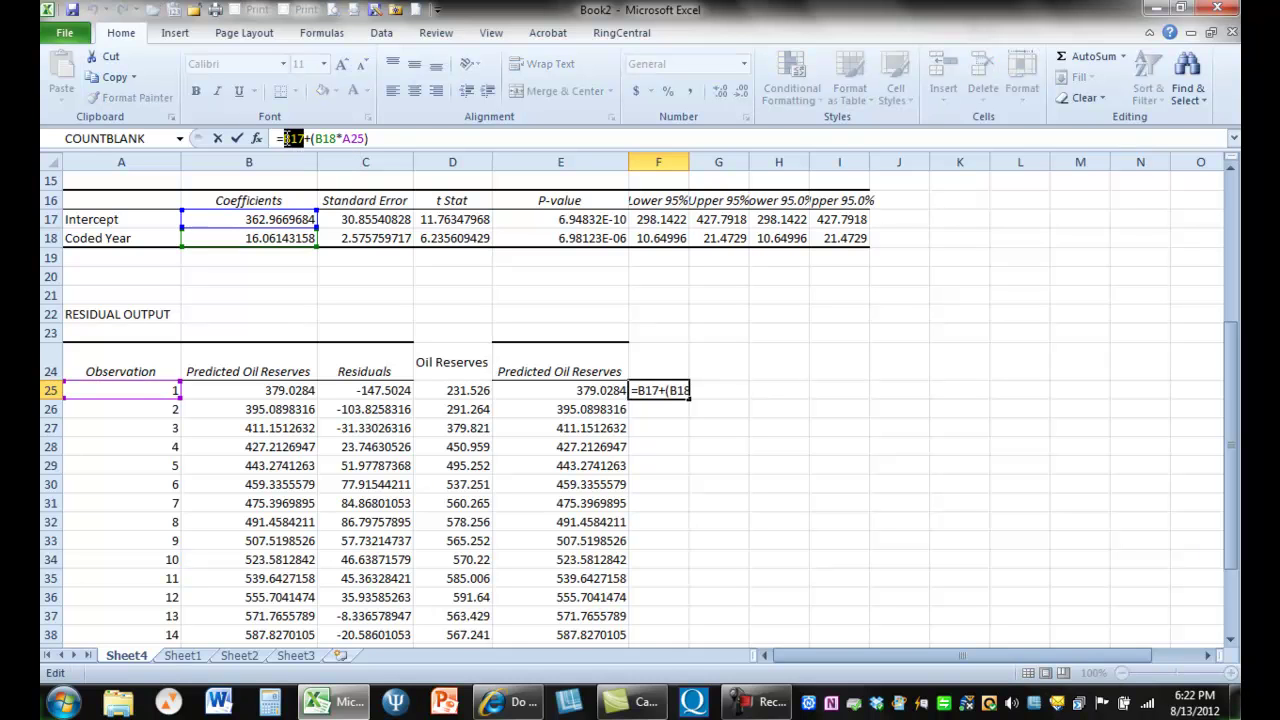
{"action": "key", "text": "F4"}
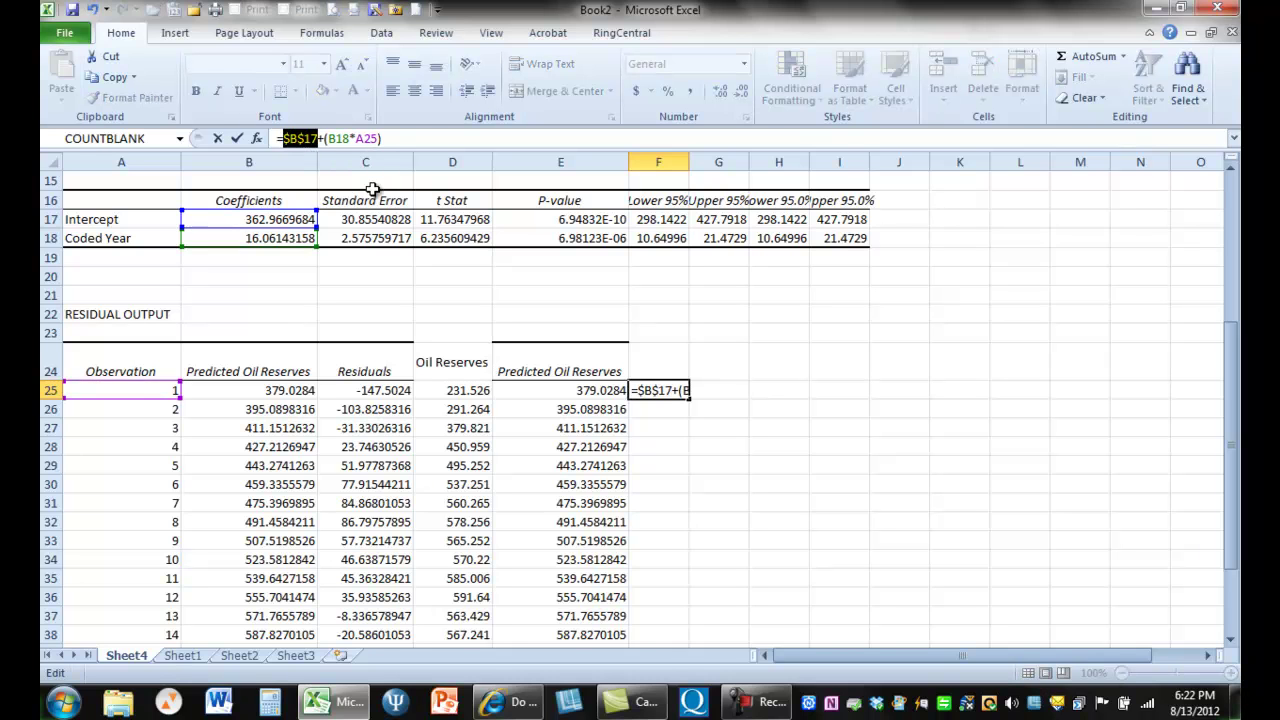
{"action": "left_click", "coordinate": [465, 155]}
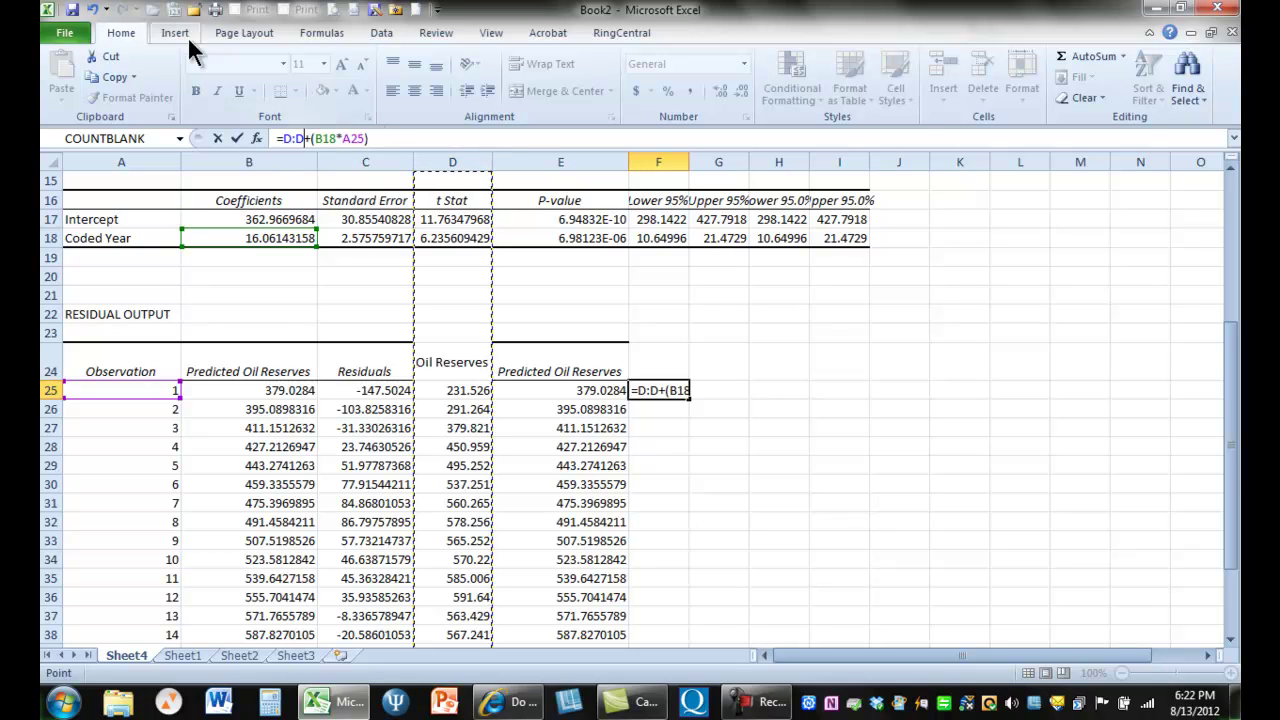
{"action": "left_click", "coordinate": [92, 10]}
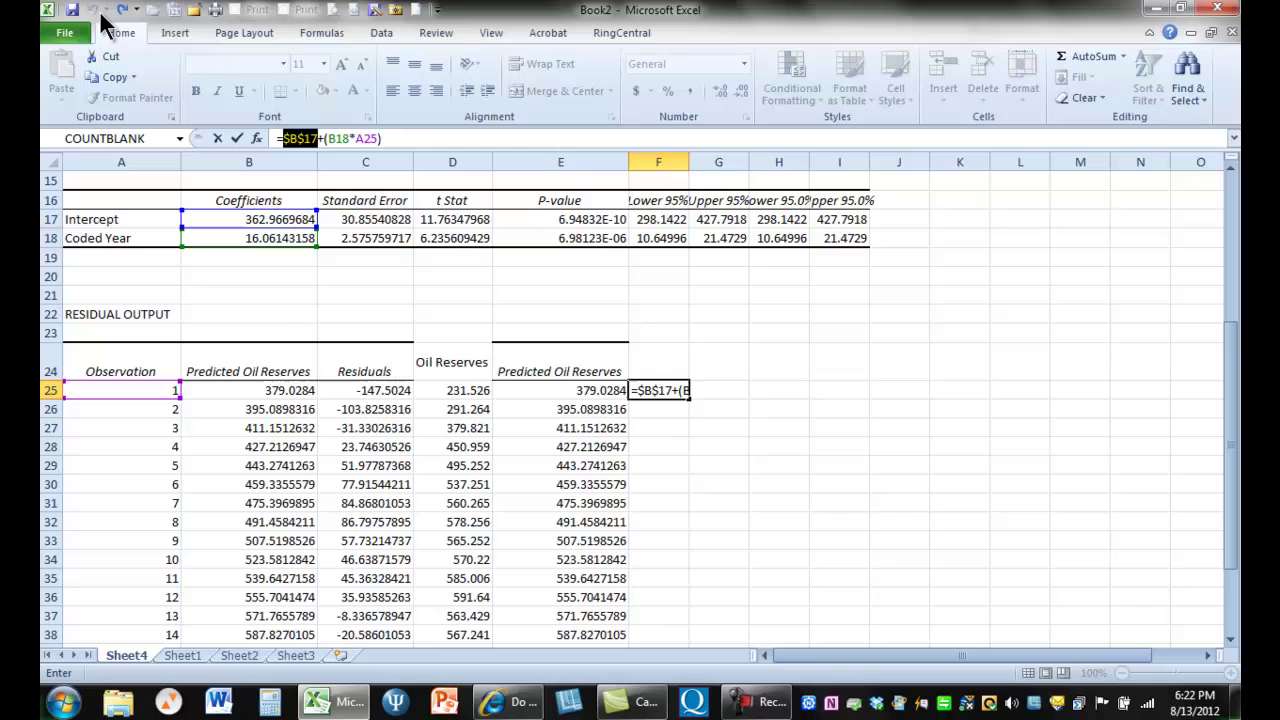
{"action": "left_click", "coordinate": [426, 139]}
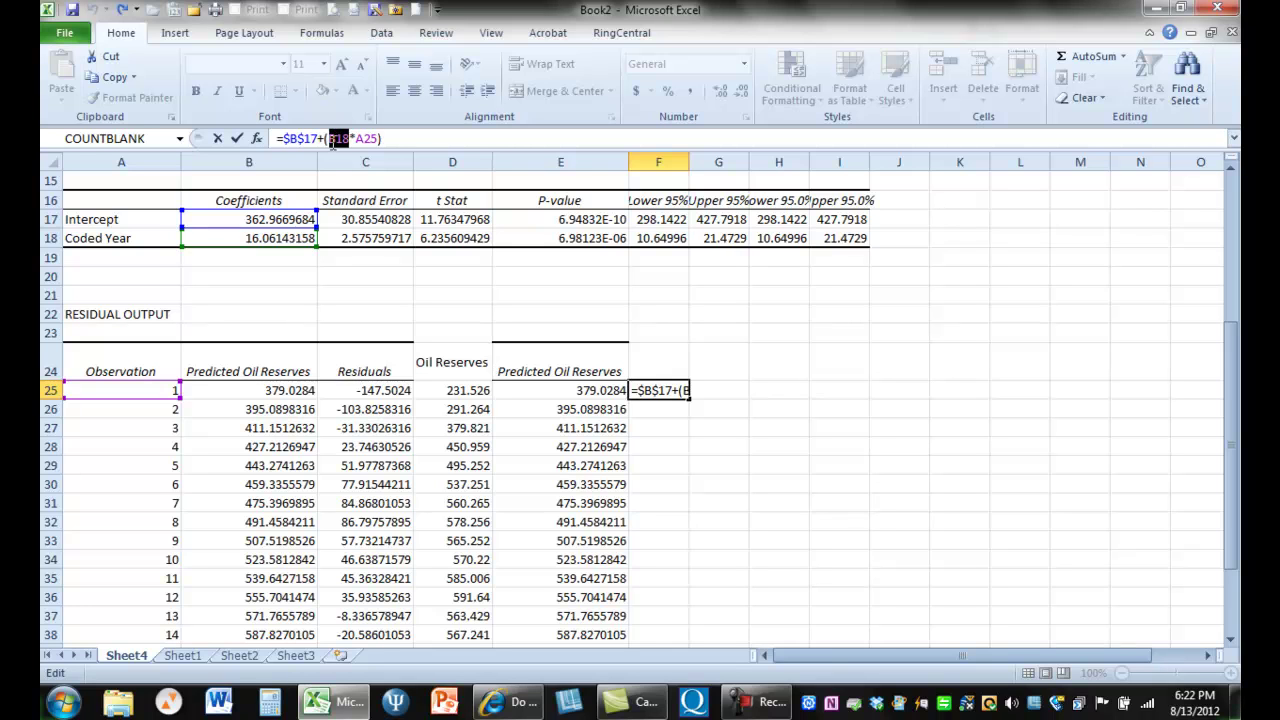
{"action": "key", "text": "F4"}
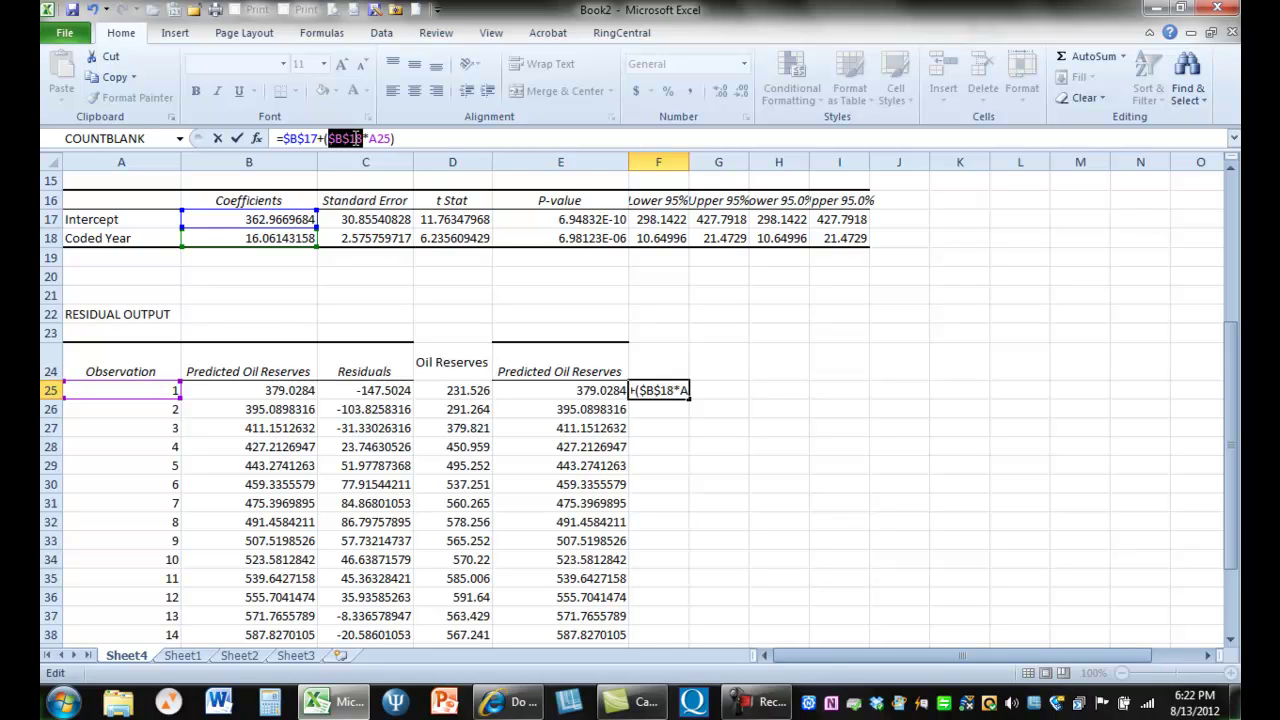
{"action": "left_click", "coordinate": [486, 140]}
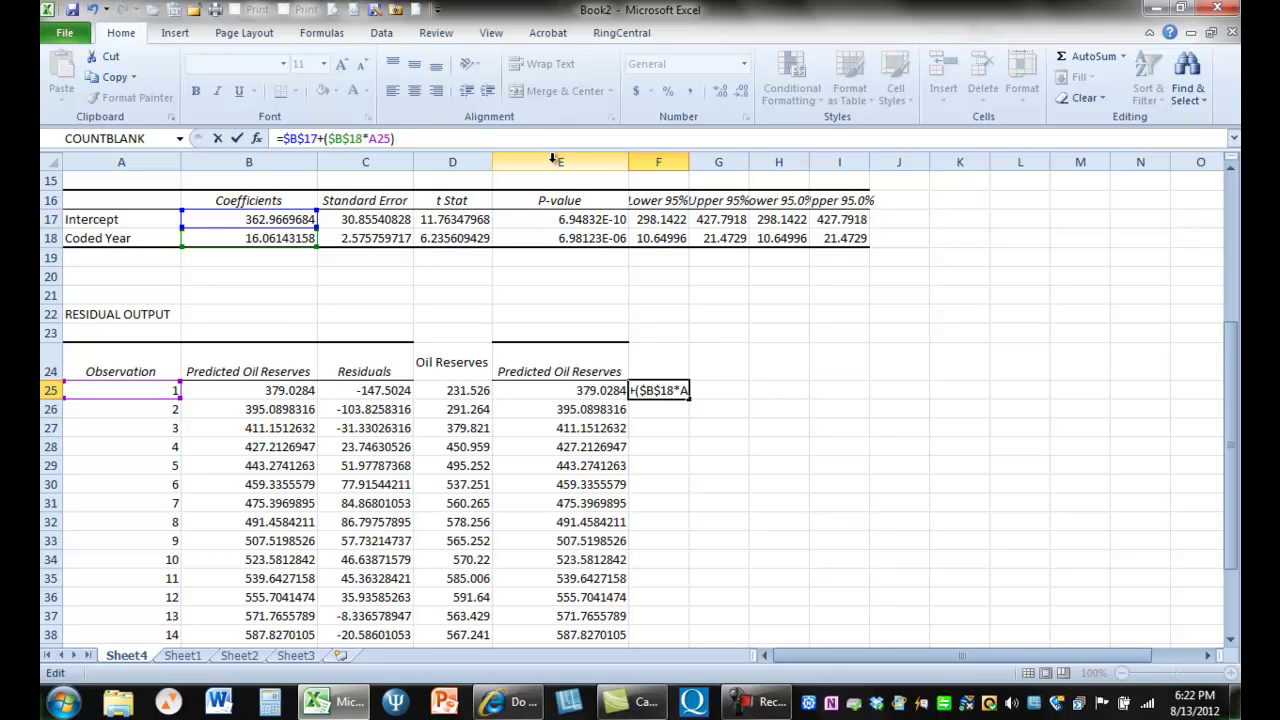
Commit the locked formula and copy it from F25 down through F44
{"action": "key", "text": "Return"}
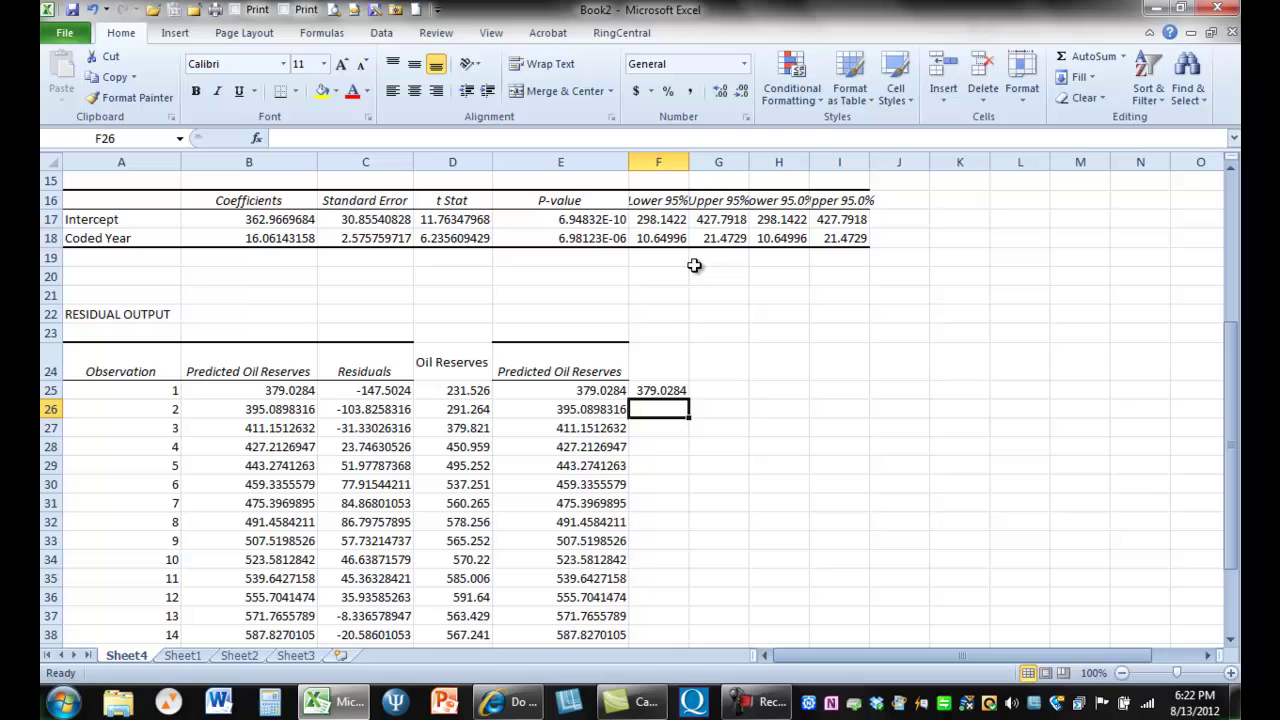
{"action": "left_click", "coordinate": [656, 389]}
{"action": "right_click", "coordinate": [657, 389]}
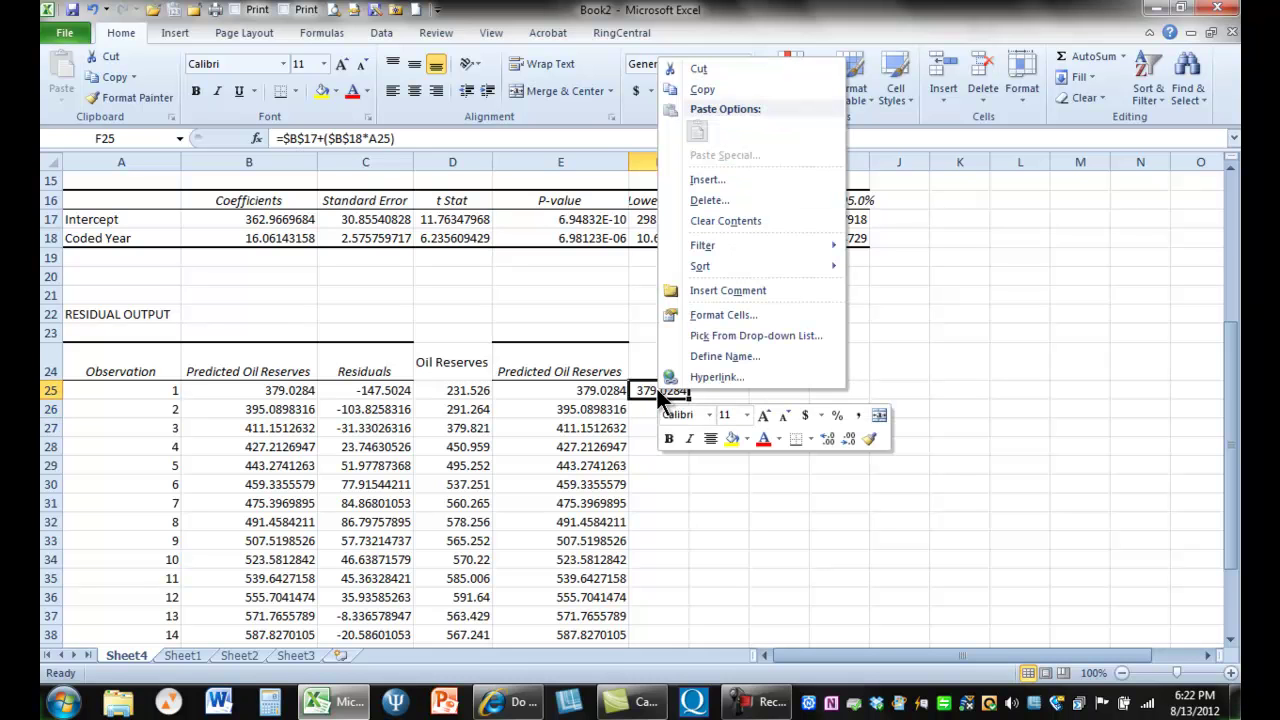
{"action": "left_click", "coordinate": [708, 89]}
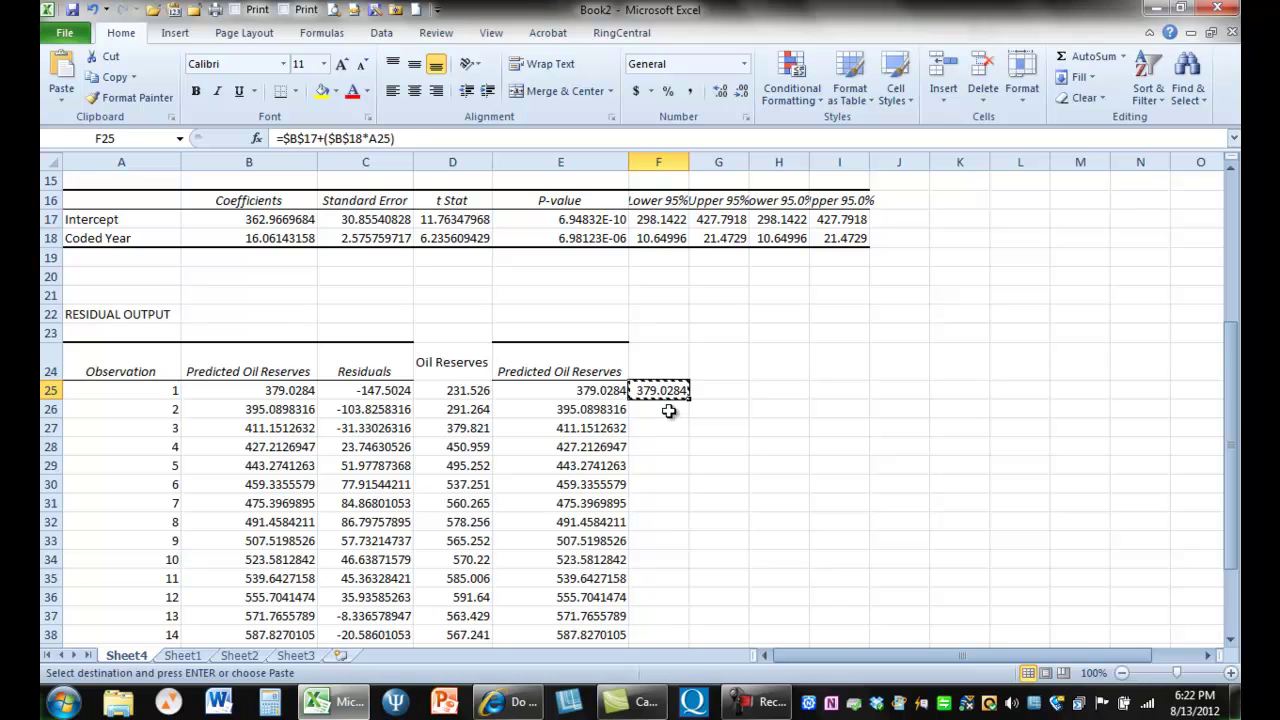
{"action": "left_click_drag", "start_coordinate": [667, 412], "coordinate": [663, 611]}
{"action": "key", "text": "ctrl+v"}
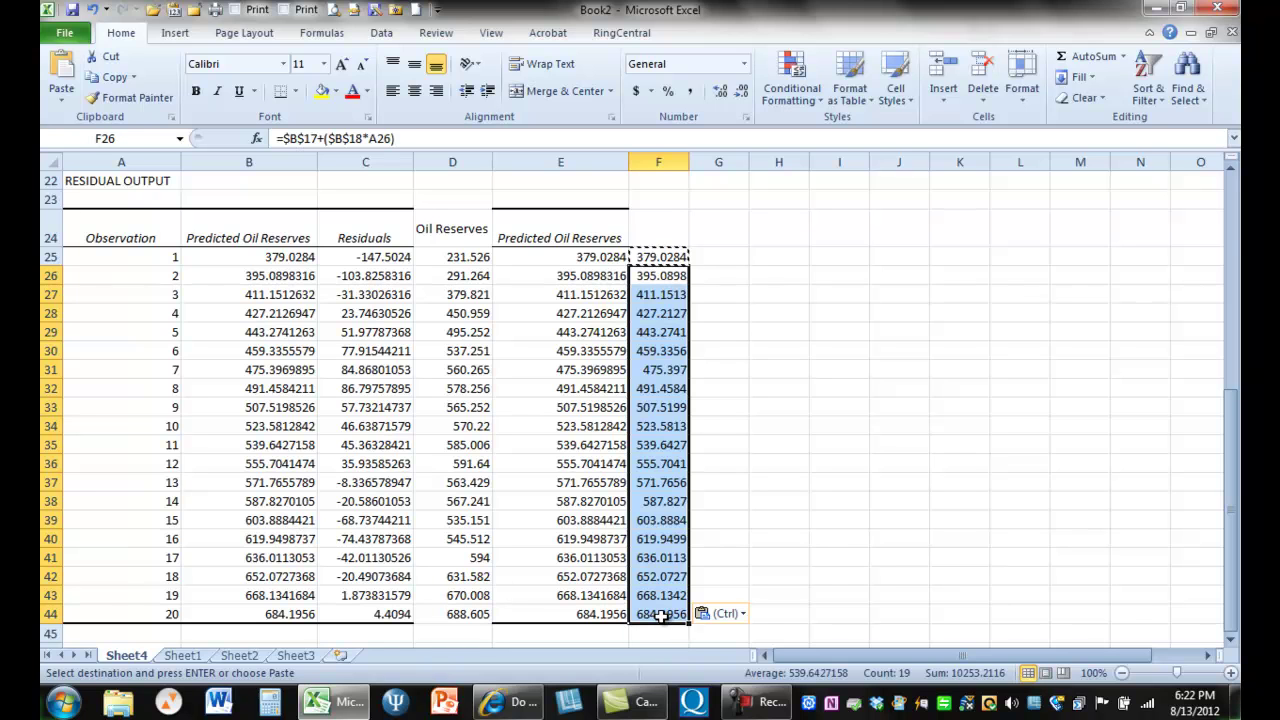
{"action": "left_click", "coordinate": [665, 615]}
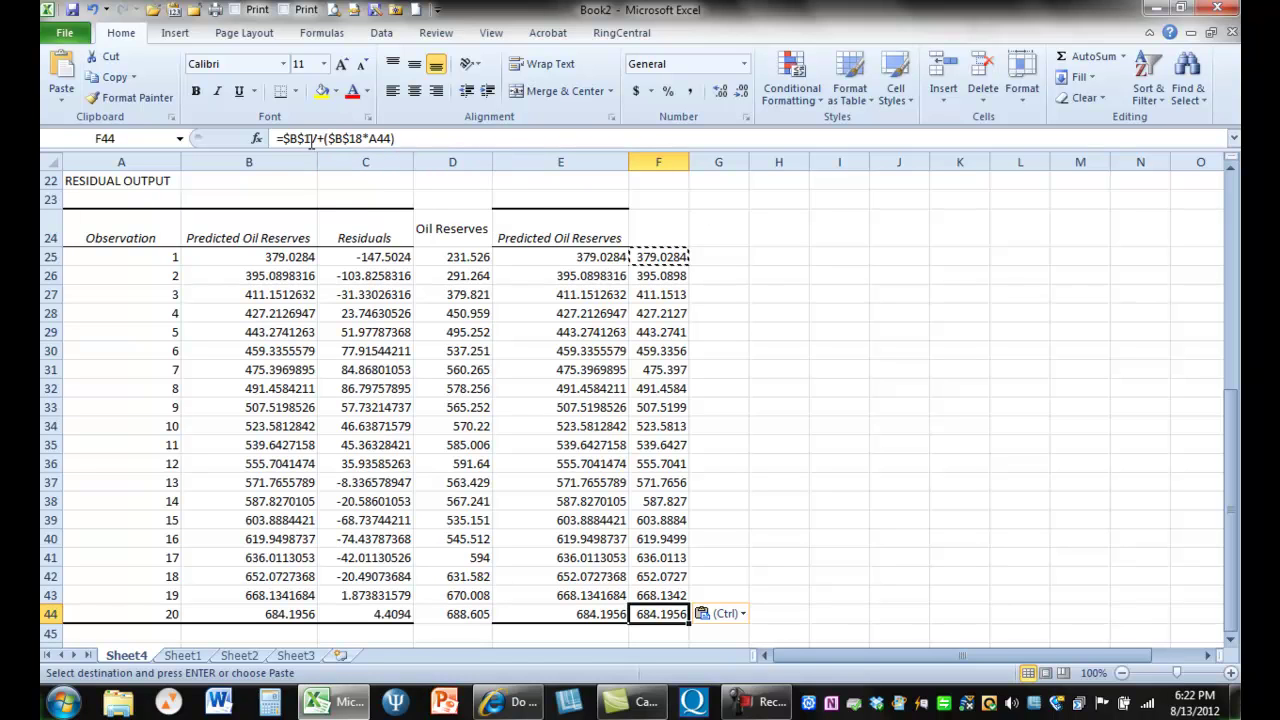
Clear the trial predictions from F24 through F44
{"action": "left_click", "coordinate": [862, 440]}
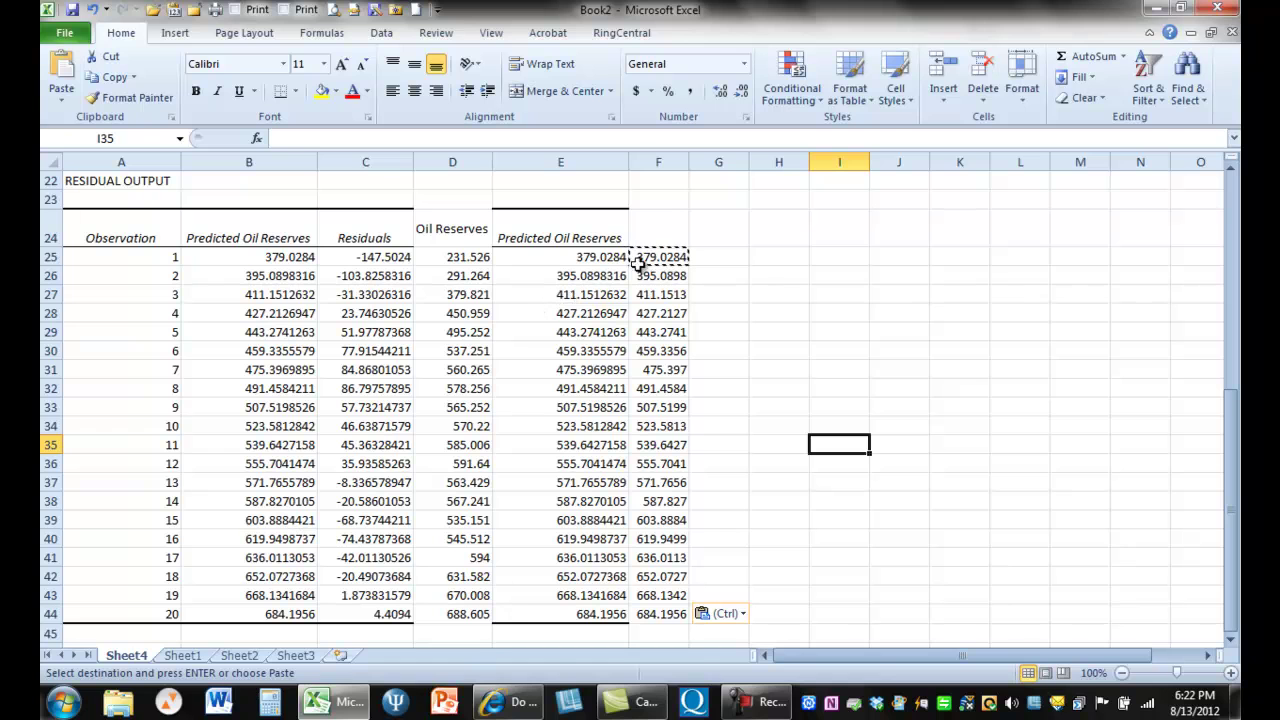
{"action": "left_click_drag", "start_coordinate": [663, 234], "coordinate": [663, 614]}
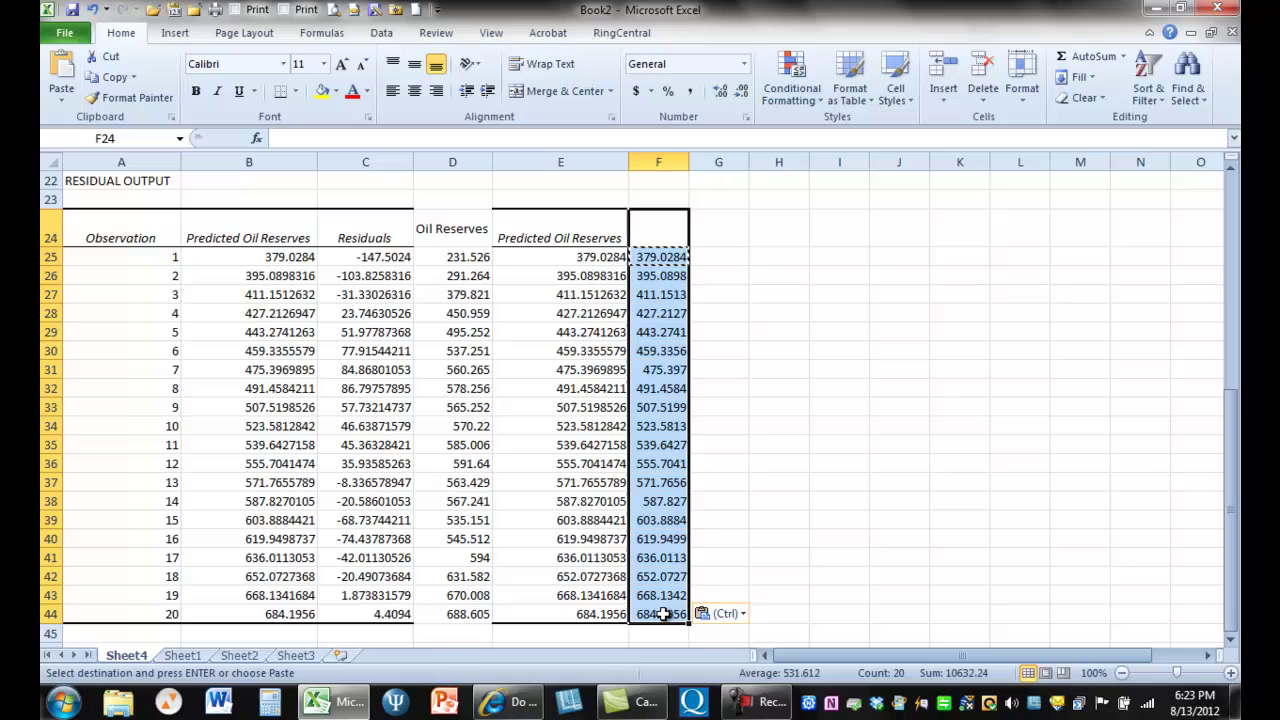
{"action": "key", "text": "Delete"}
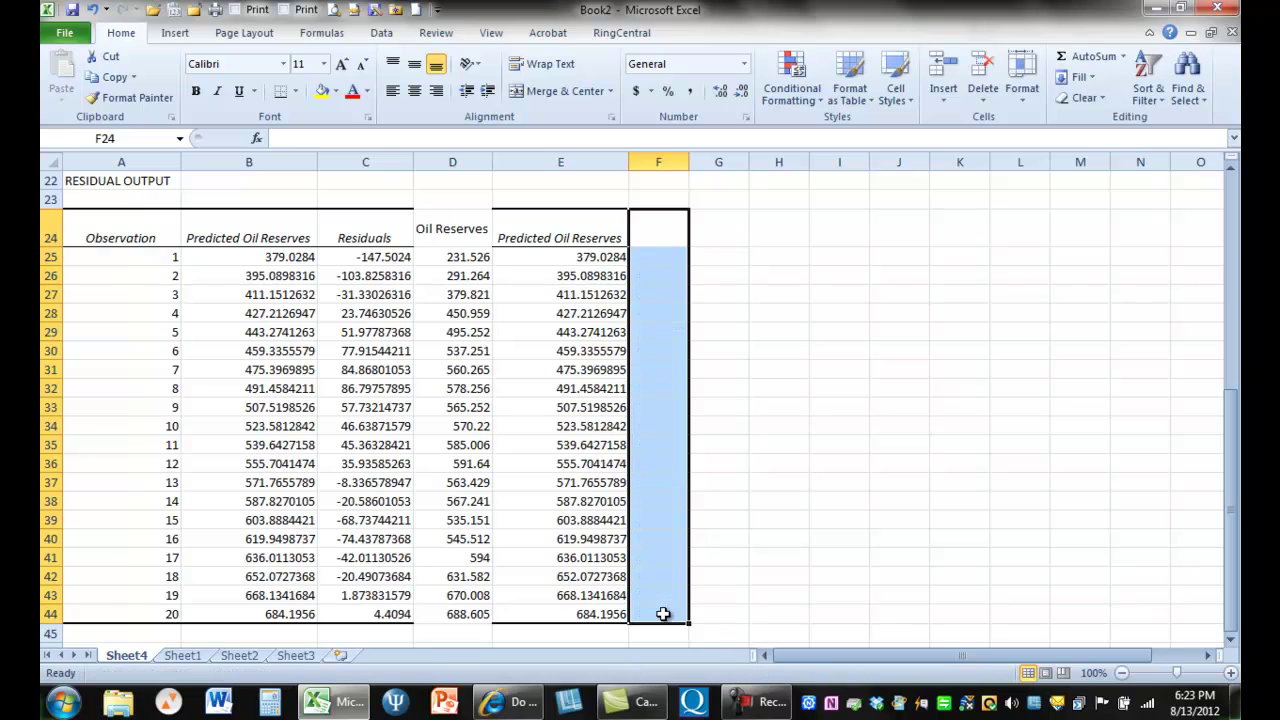
Head F24 'Residual' and enter =D25-E25 in F25
{"action": "left_click", "coordinate": [760, 391]}
{"action": "left_click", "coordinate": [661, 216]}
{"action": "type", "text": "Residual"}
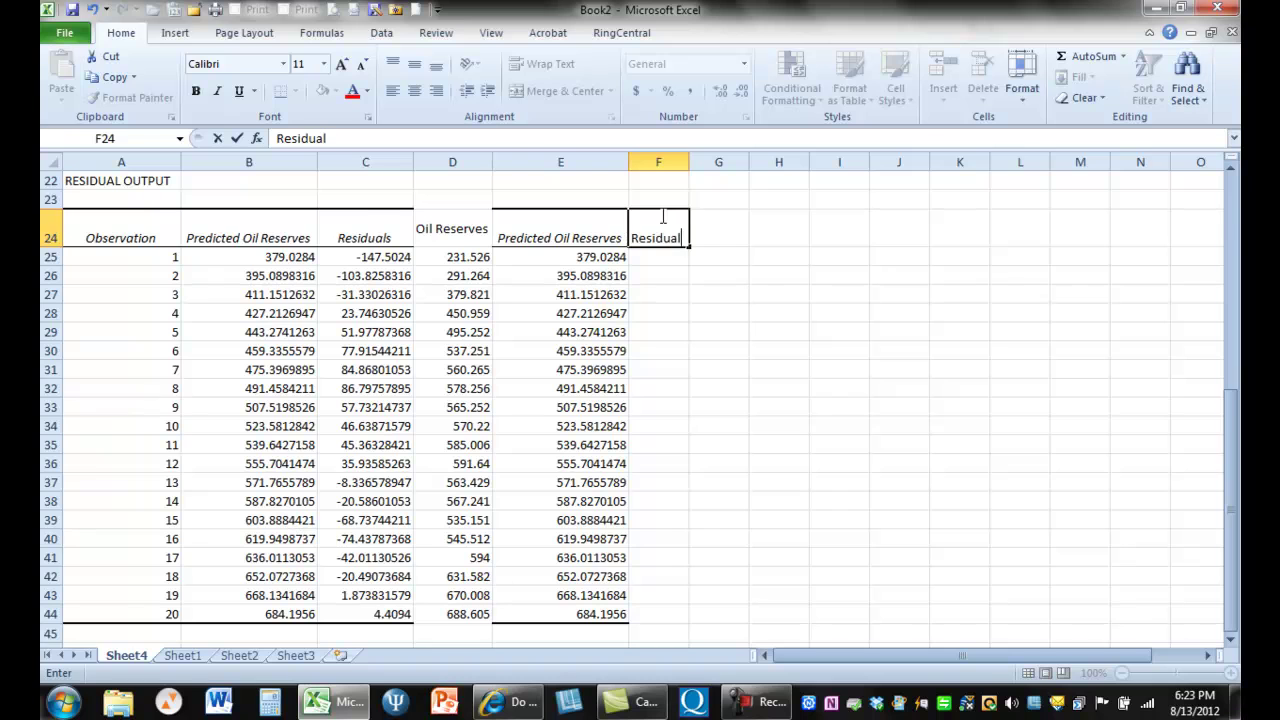
{"action": "key", "text": "Return"}
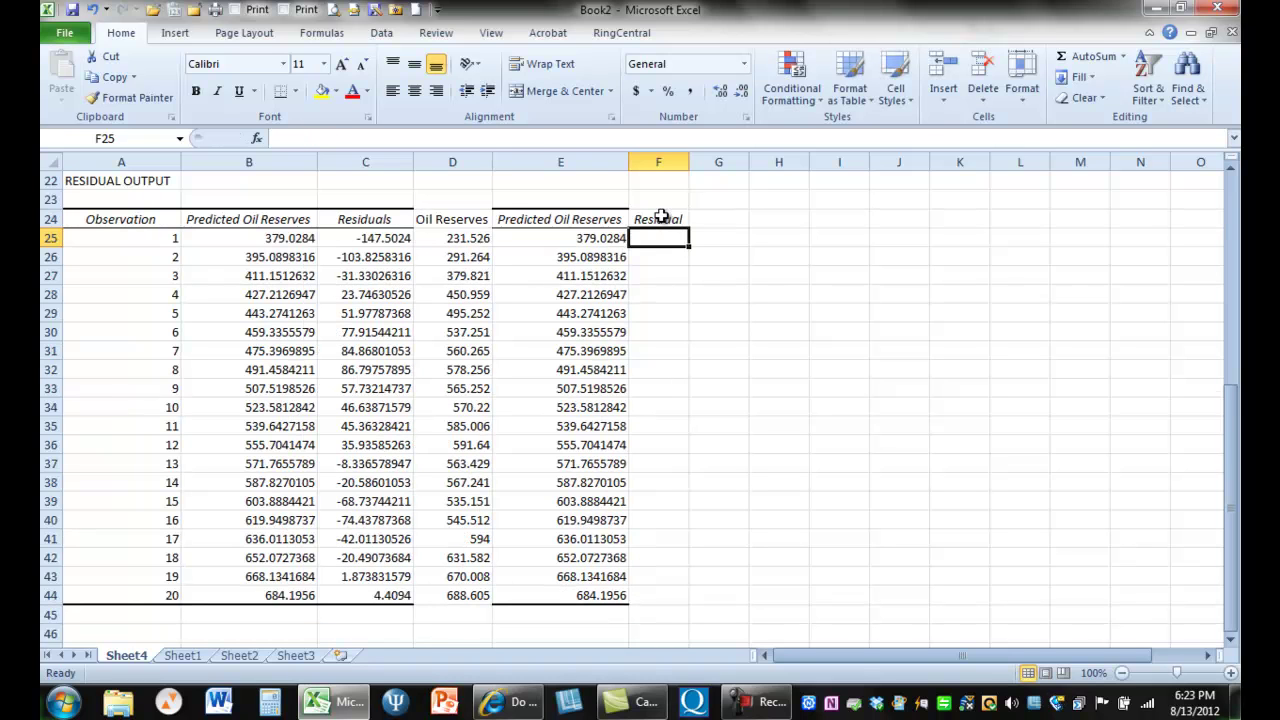
{"action": "left_click", "coordinate": [658, 290]}
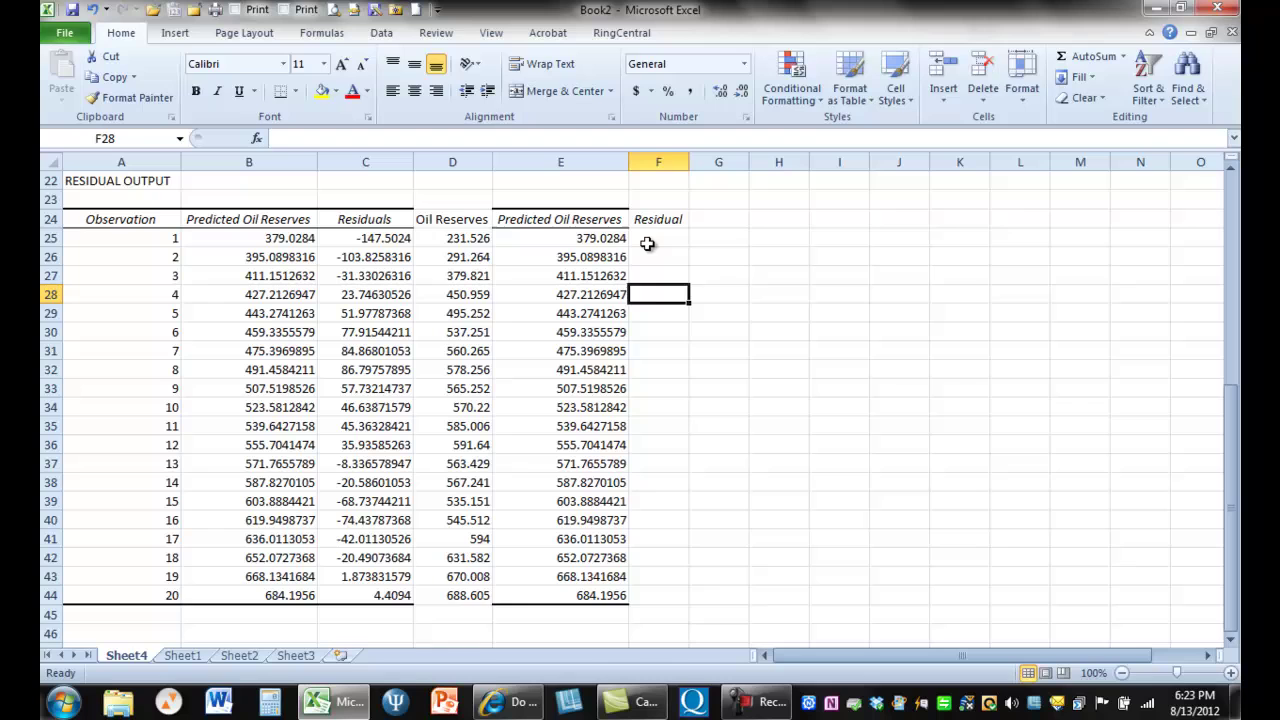
{"action": "left_click", "coordinate": [648, 244]}
{"action": "type", "text": "="}
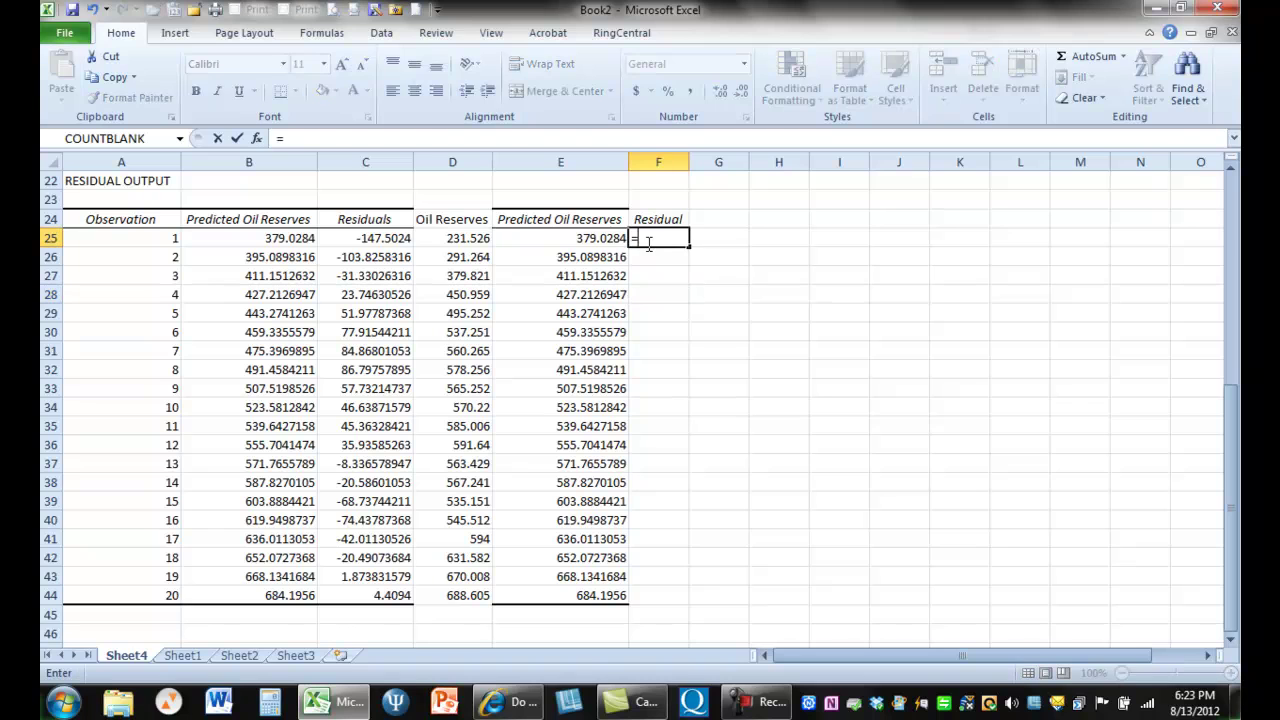
{"action": "left_click", "coordinate": [476, 238]}
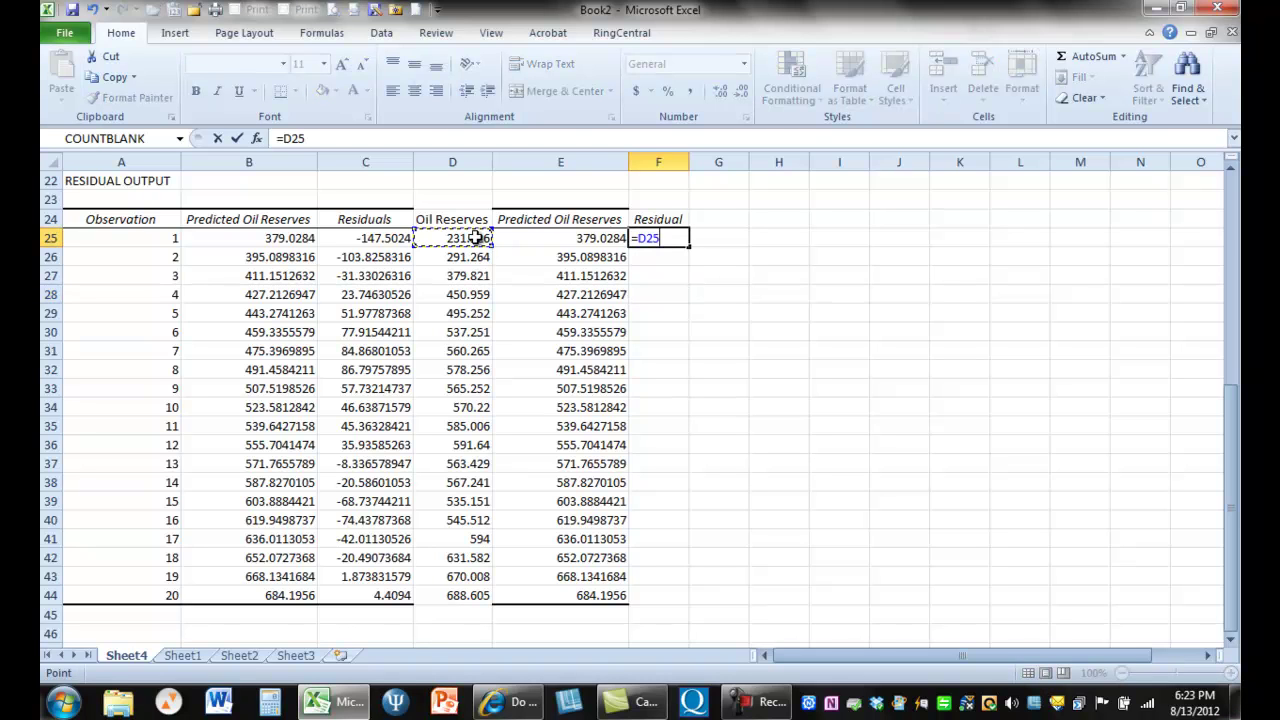
{"action": "type", "text": "-"}
{"action": "left_click", "coordinate": [567, 241]}
{"action": "key", "text": "Return"}
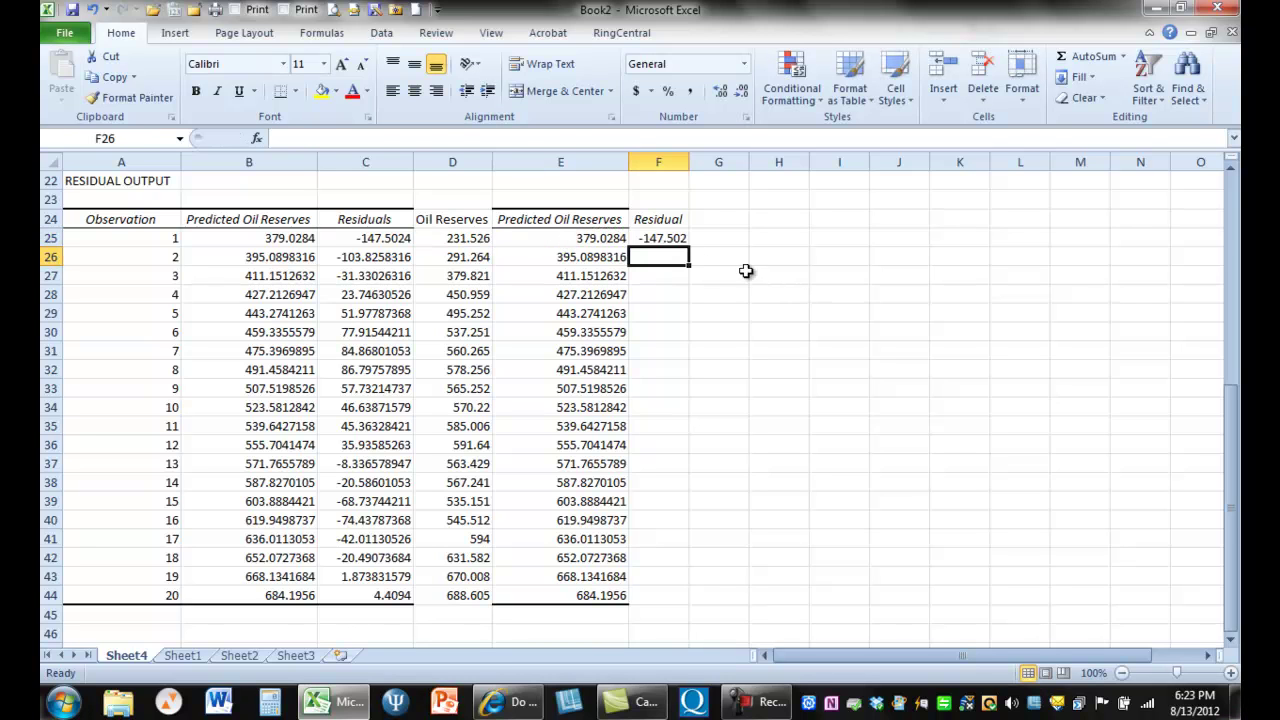
Copy the residual formula from F25 down through F44
{"action": "left_click", "coordinate": [666, 237]}
{"action": "right_click", "coordinate": [666, 239]}
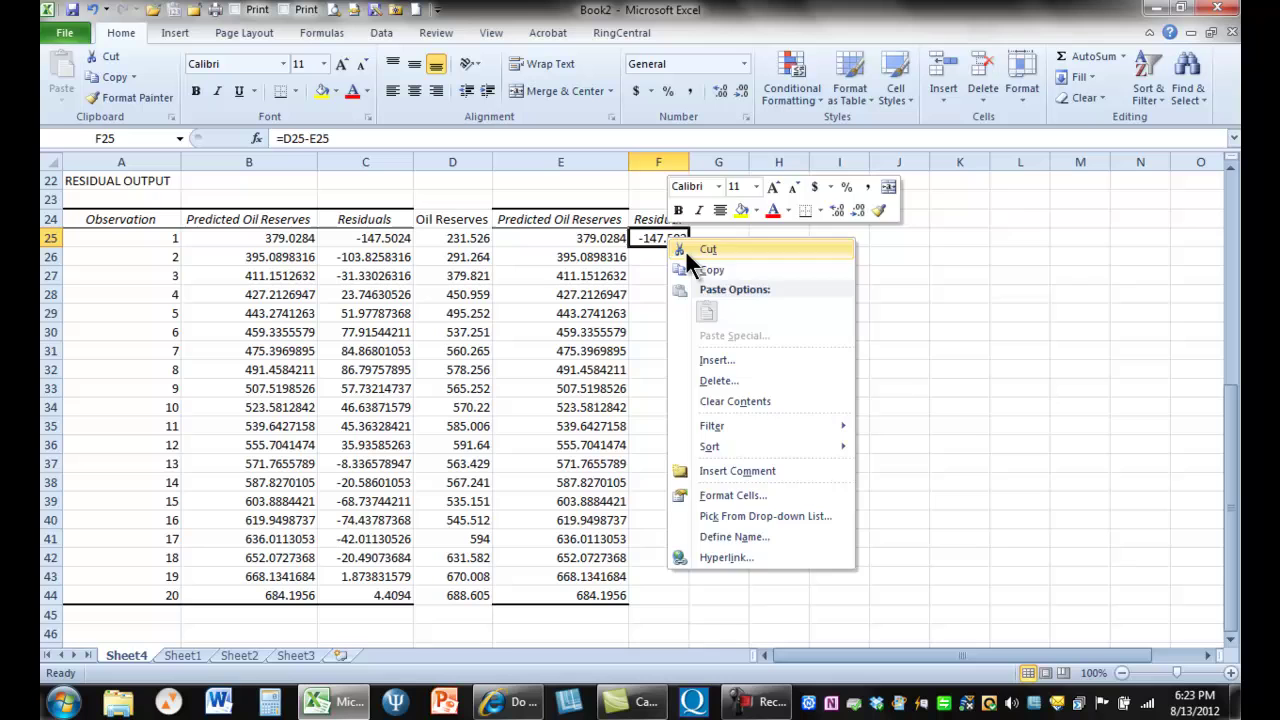
{"action": "left_click", "coordinate": [712, 268]}
{"action": "left_click_drag", "start_coordinate": [680, 257], "coordinate": [663, 595]}
{"action": "key", "text": "ctrl+v"}
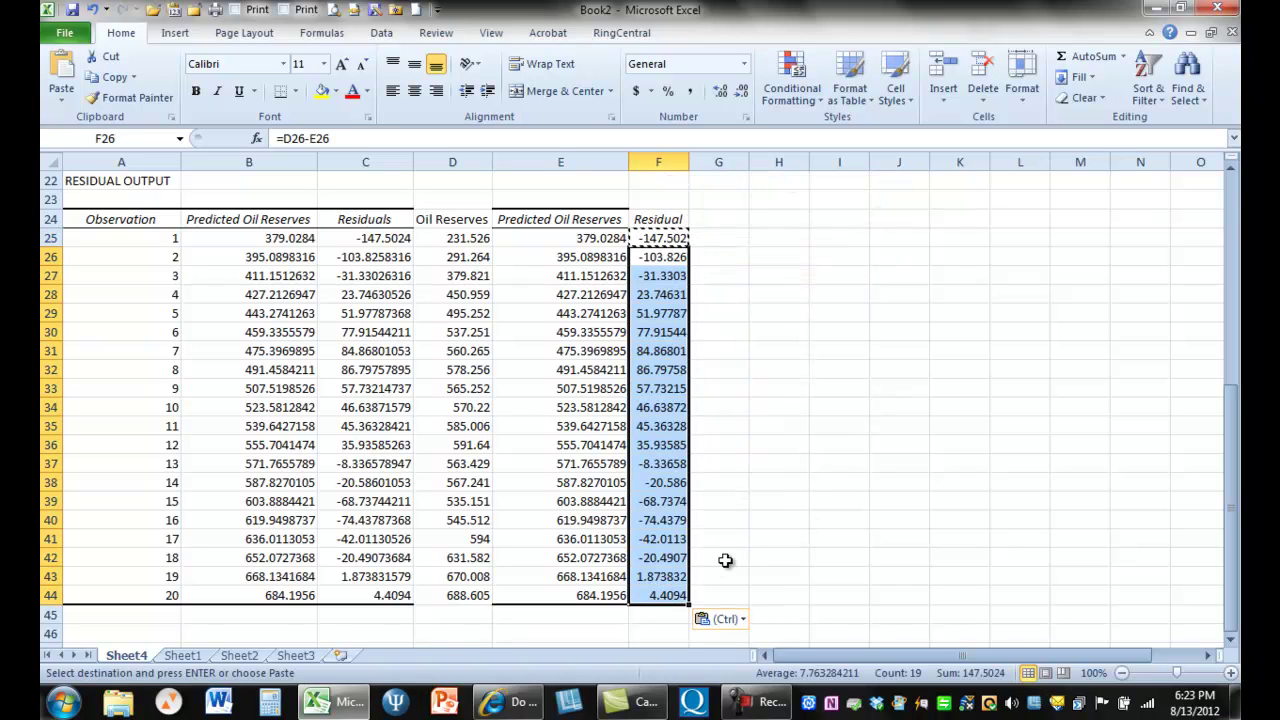
{"action": "left_click", "coordinate": [716, 526]}
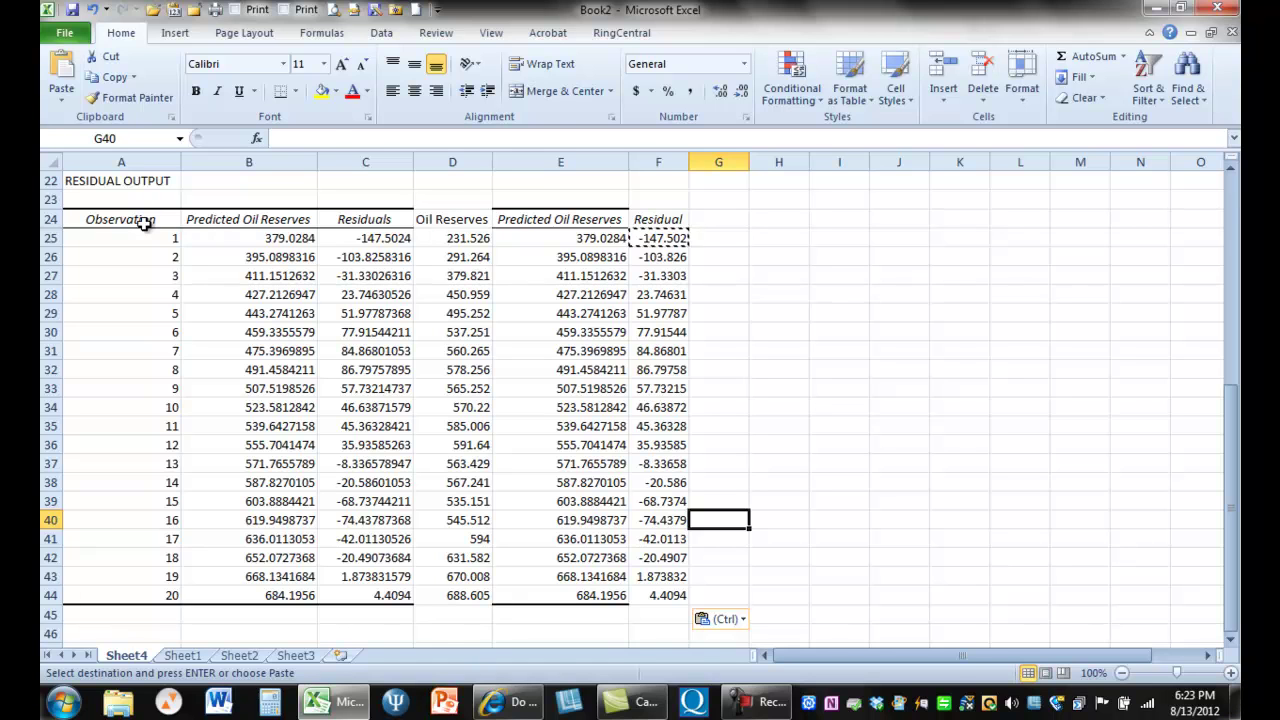
Copy Observation A24:A44 into H24 and the Residual column F24:F44 into I24
{"action": "left_click_drag", "start_coordinate": [140, 223], "coordinate": [150, 602]}
{"action": "key", "text": "ctrl+c"}
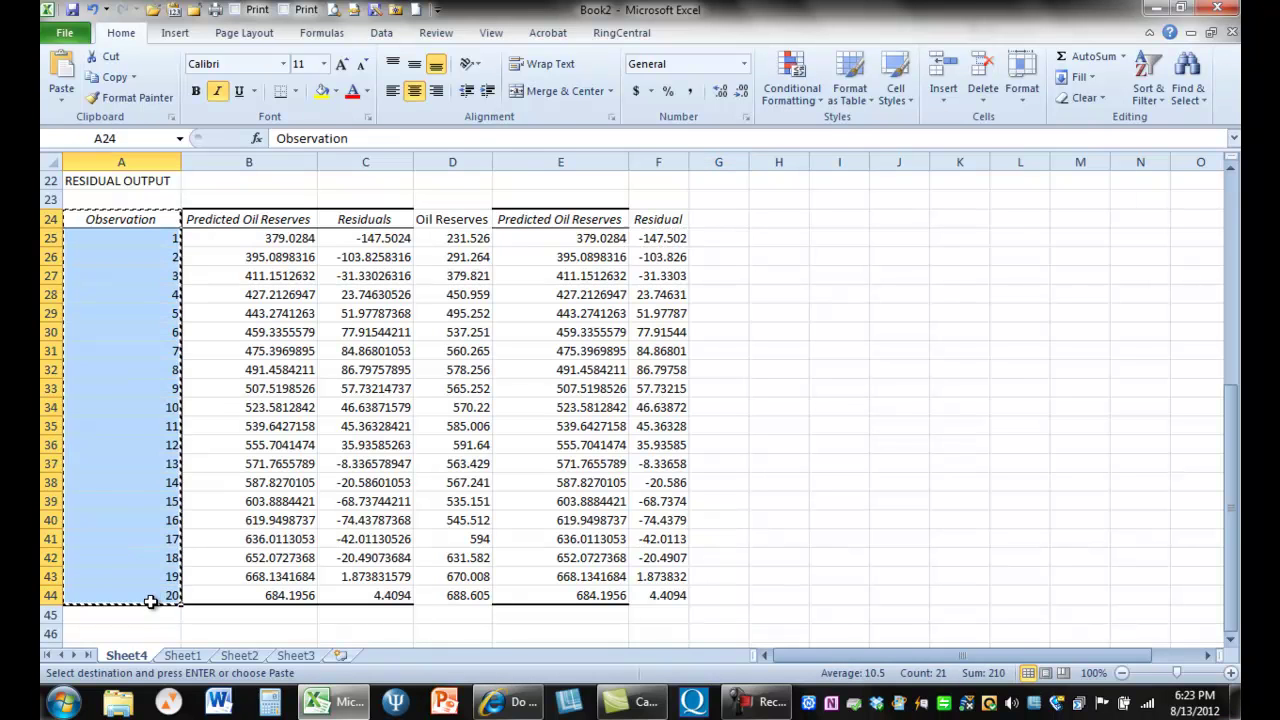
{"action": "left_click", "coordinate": [774, 218]}
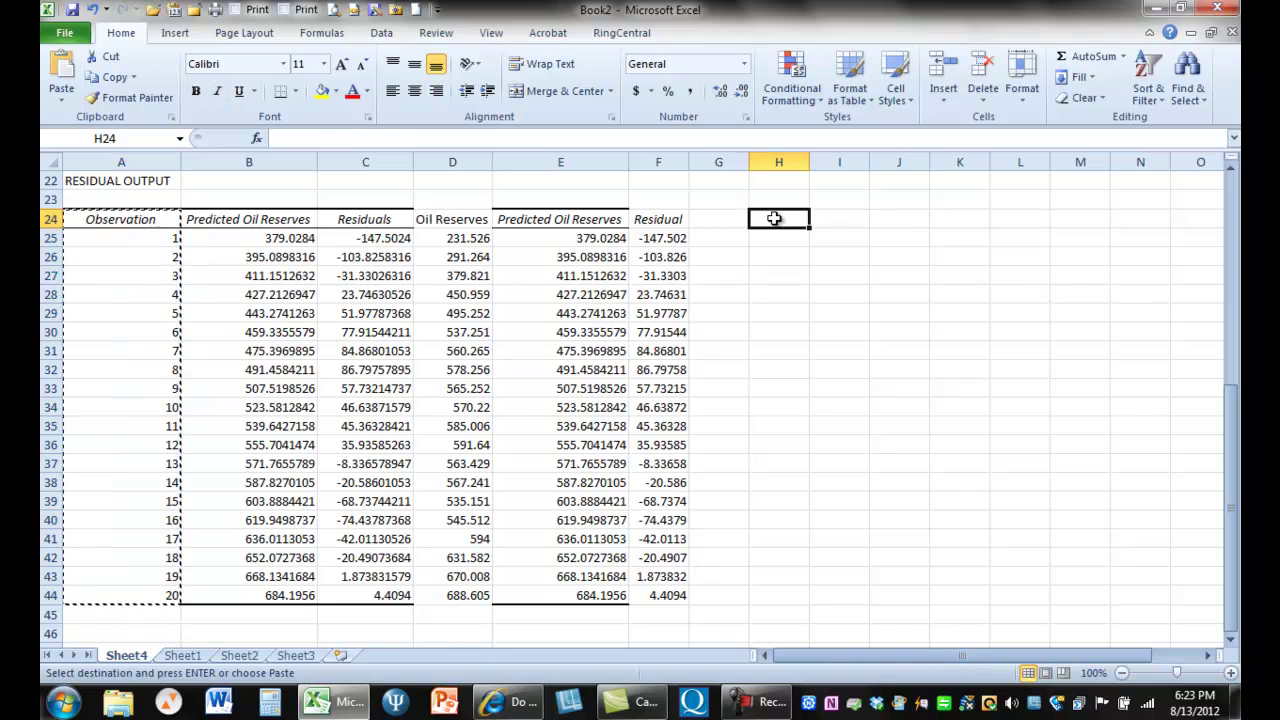
{"action": "key", "text": "ctrl+v"}
{"action": "left_click_drag", "start_coordinate": [677, 218], "coordinate": [668, 590]}
{"action": "key", "text": "ctrl+c"}
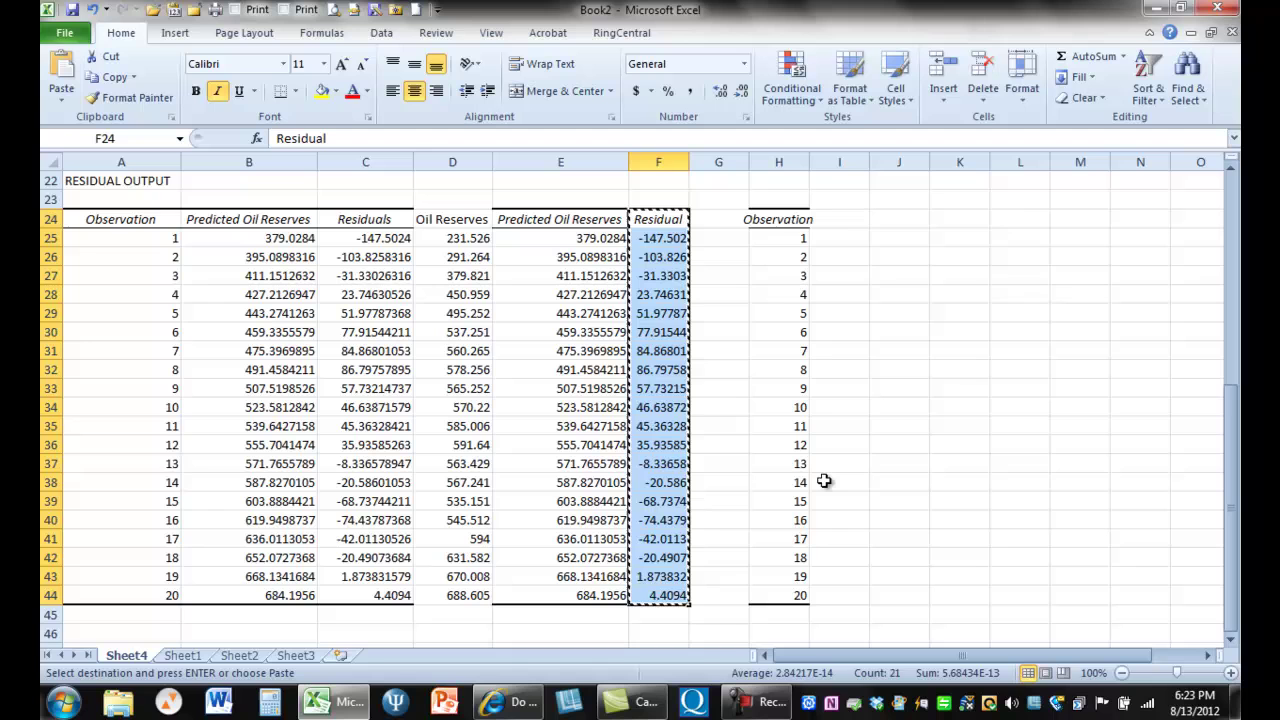
{"action": "left_click", "coordinate": [842, 227]}
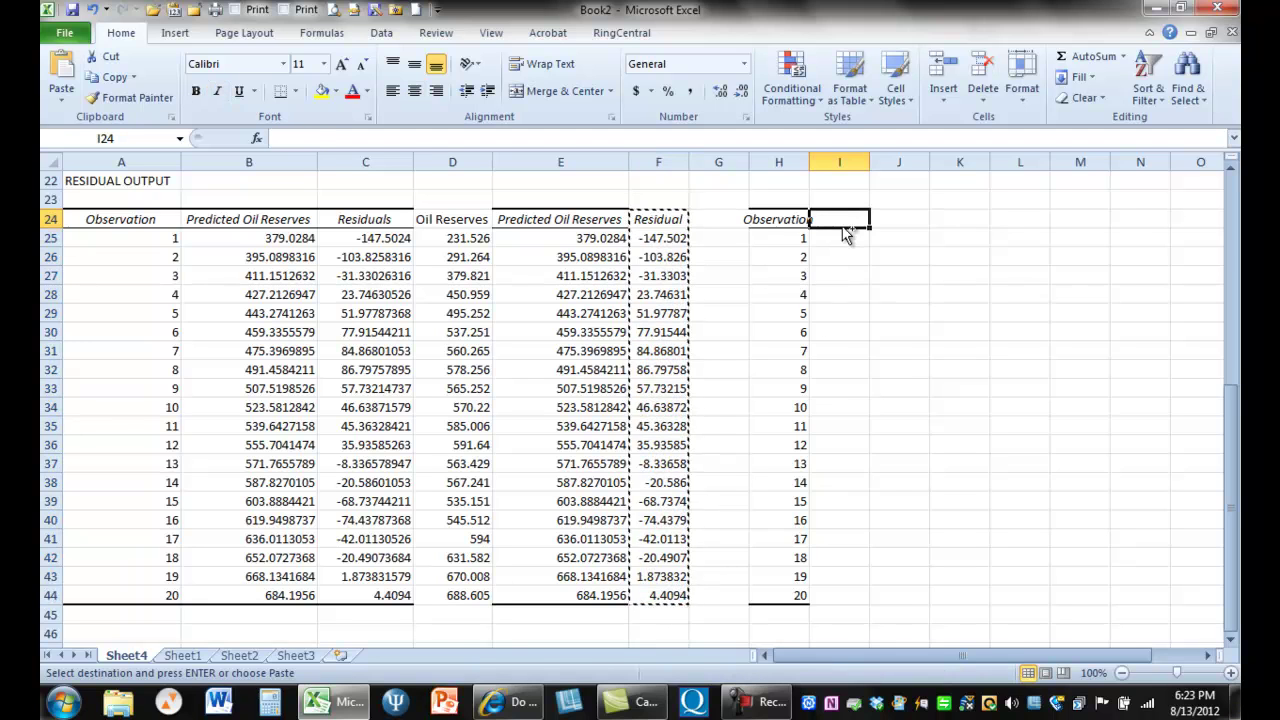
{"action": "key", "text": "ctrl+v"}
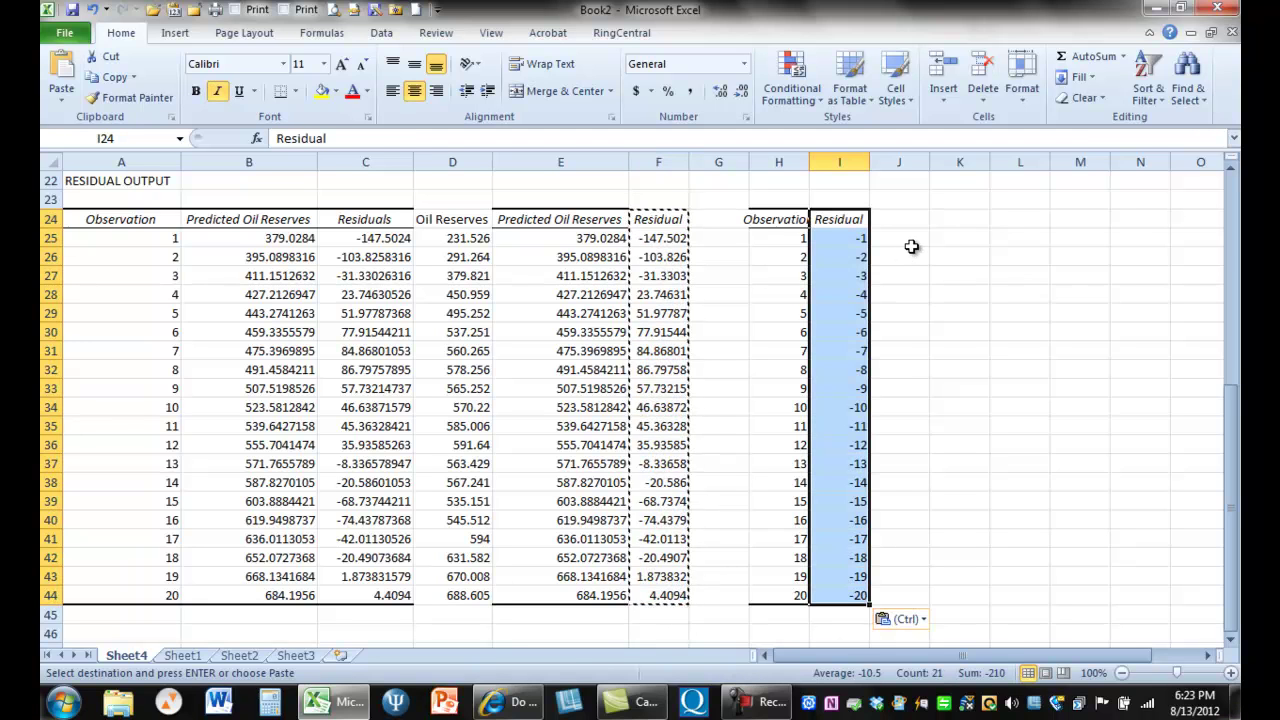
Clear the wrongly pasted residual values from I24:I44
{"action": "left_click", "coordinate": [790, 222]}
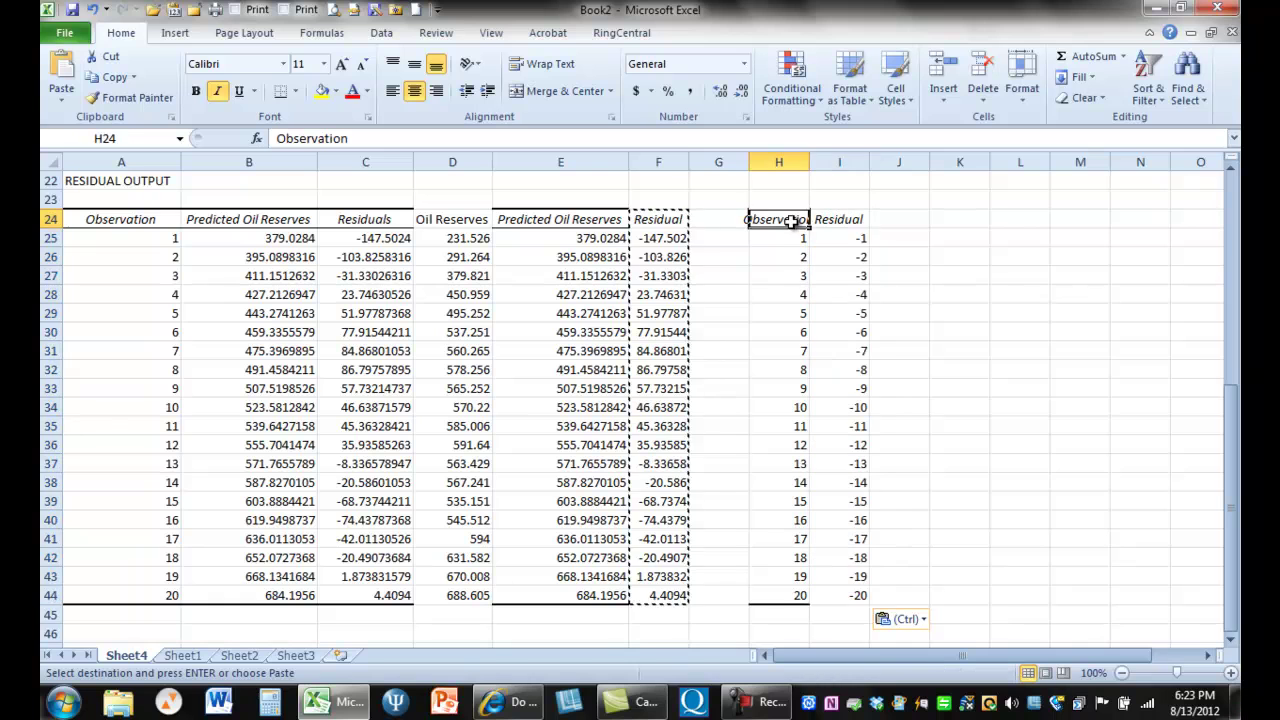
{"action": "left_click_drag", "start_coordinate": [790, 222], "coordinate": [837, 259]}
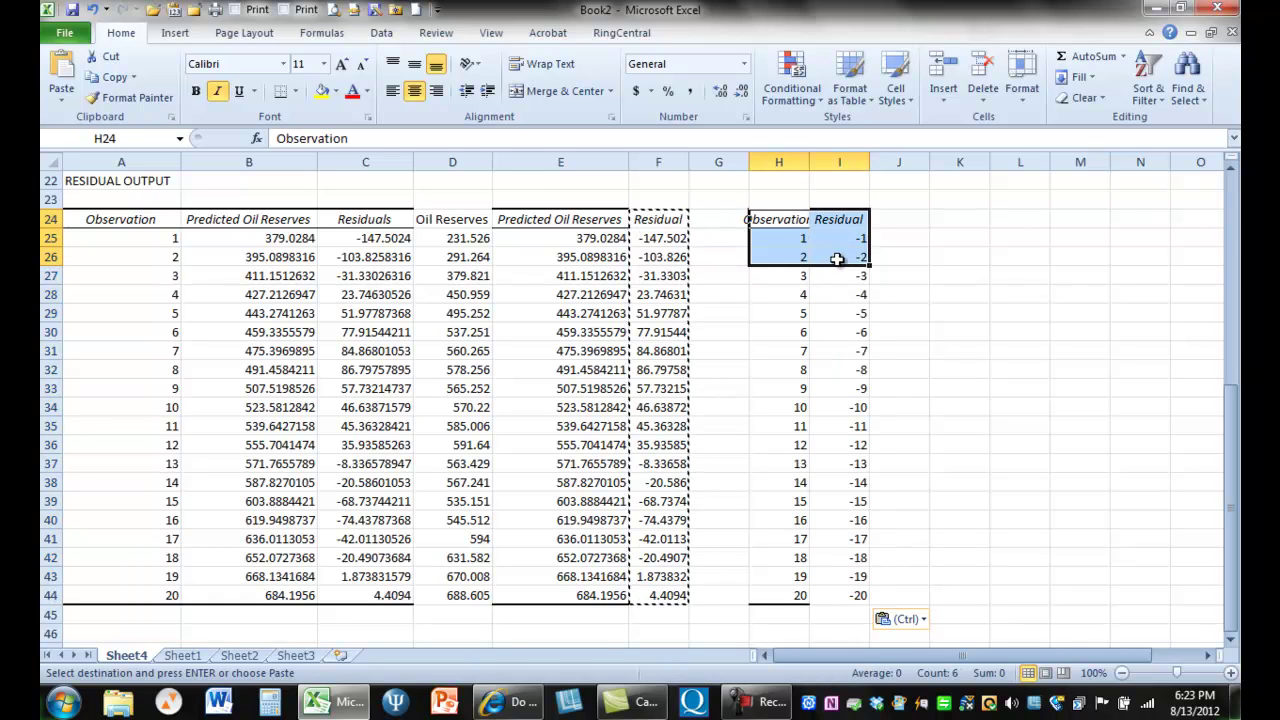
{"action": "left_click", "coordinate": [912, 290]}
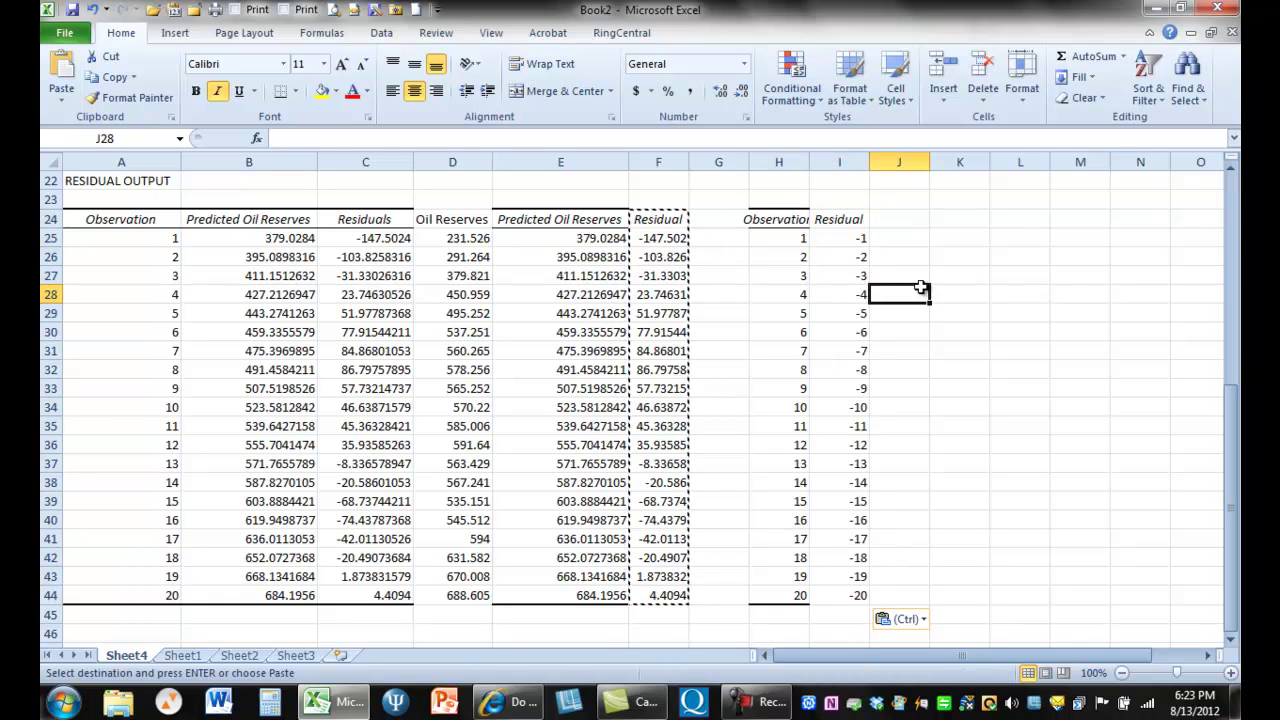
{"action": "left_click", "coordinate": [678, 254]}
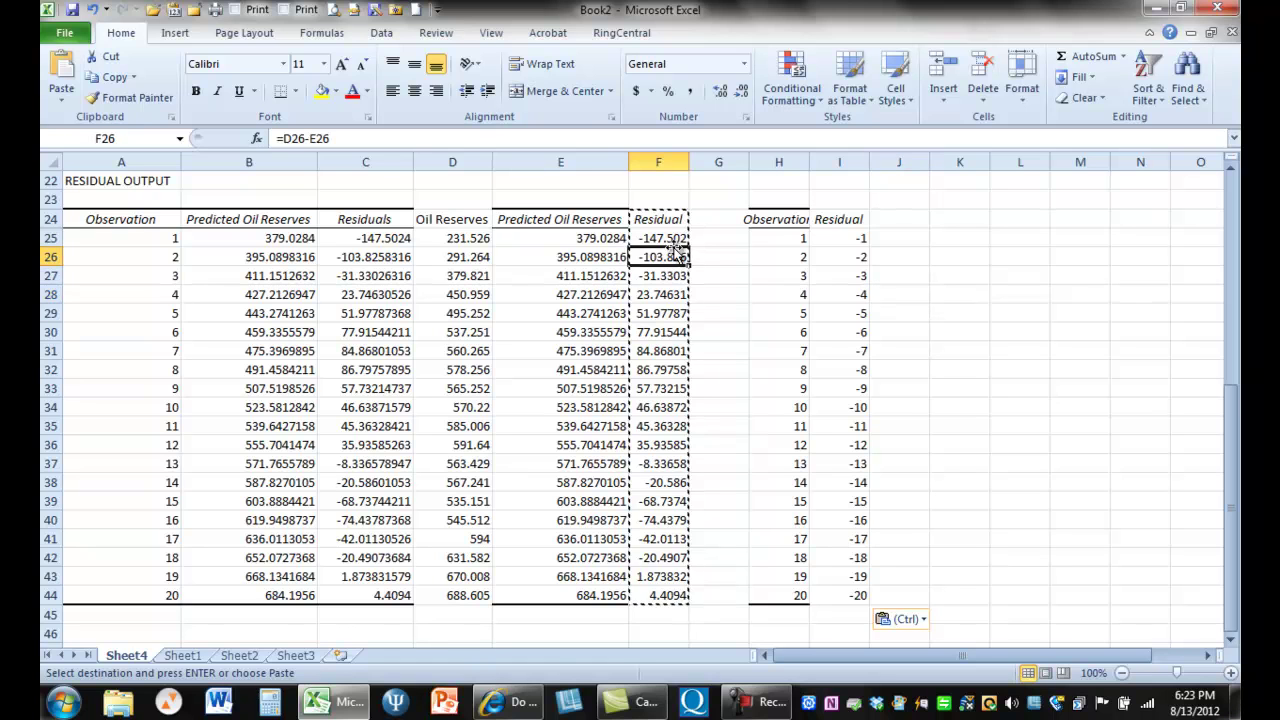
{"action": "left_click", "coordinate": [836, 220]}
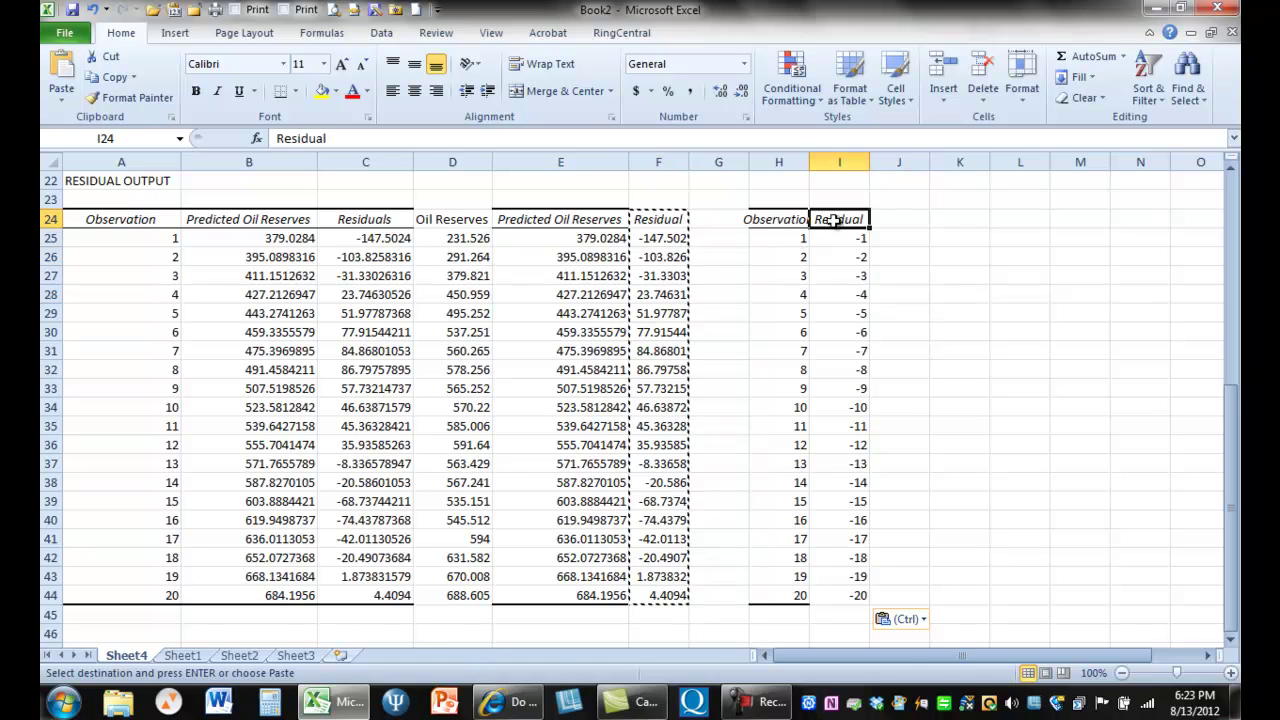
{"action": "left_click_drag", "start_coordinate": [836, 220], "coordinate": [857, 595]}
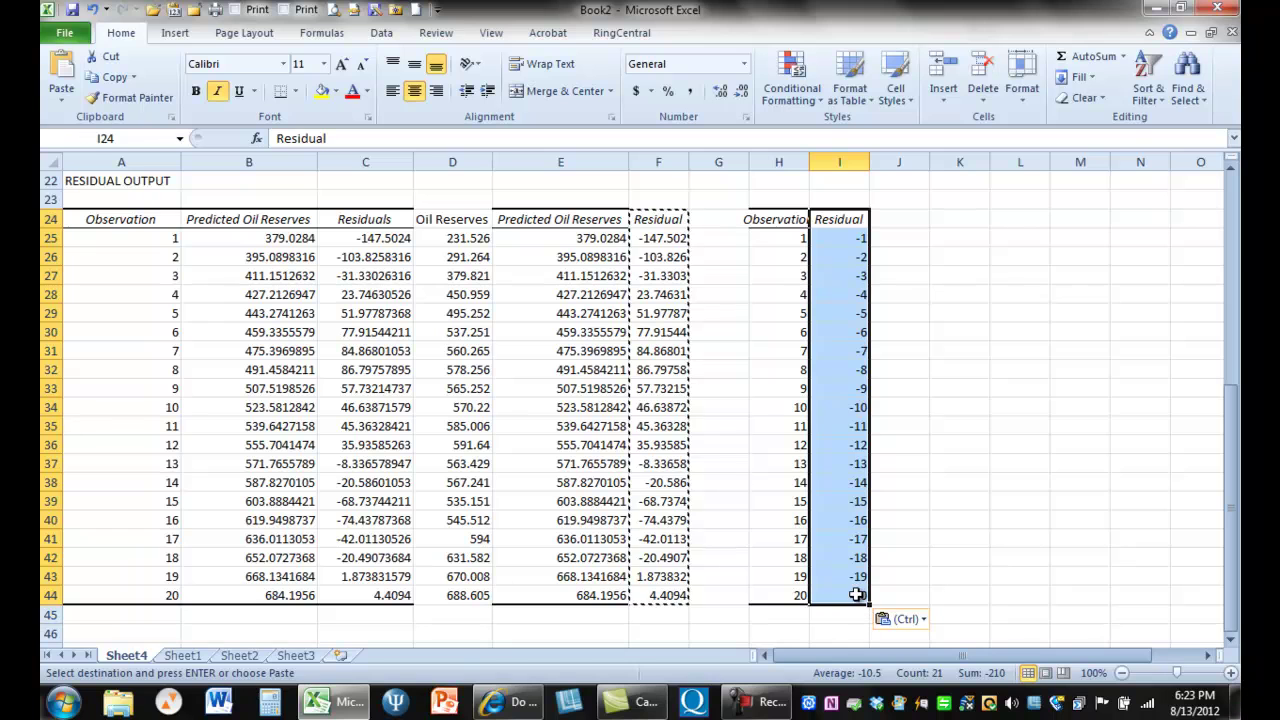
{"action": "key", "text": "Delete"}
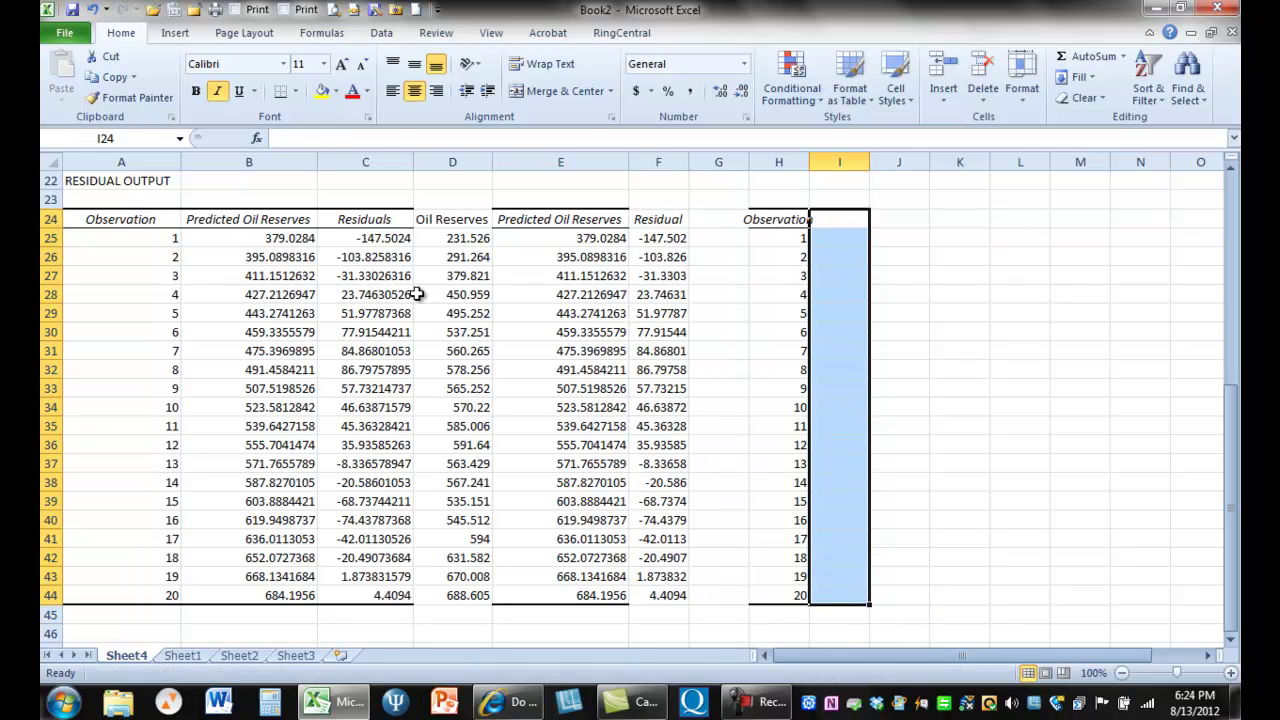
Paste the Residuals C24:C44 into I24, auto-fit column I, and select H24:I44
{"action": "left_click", "coordinate": [646, 274]}
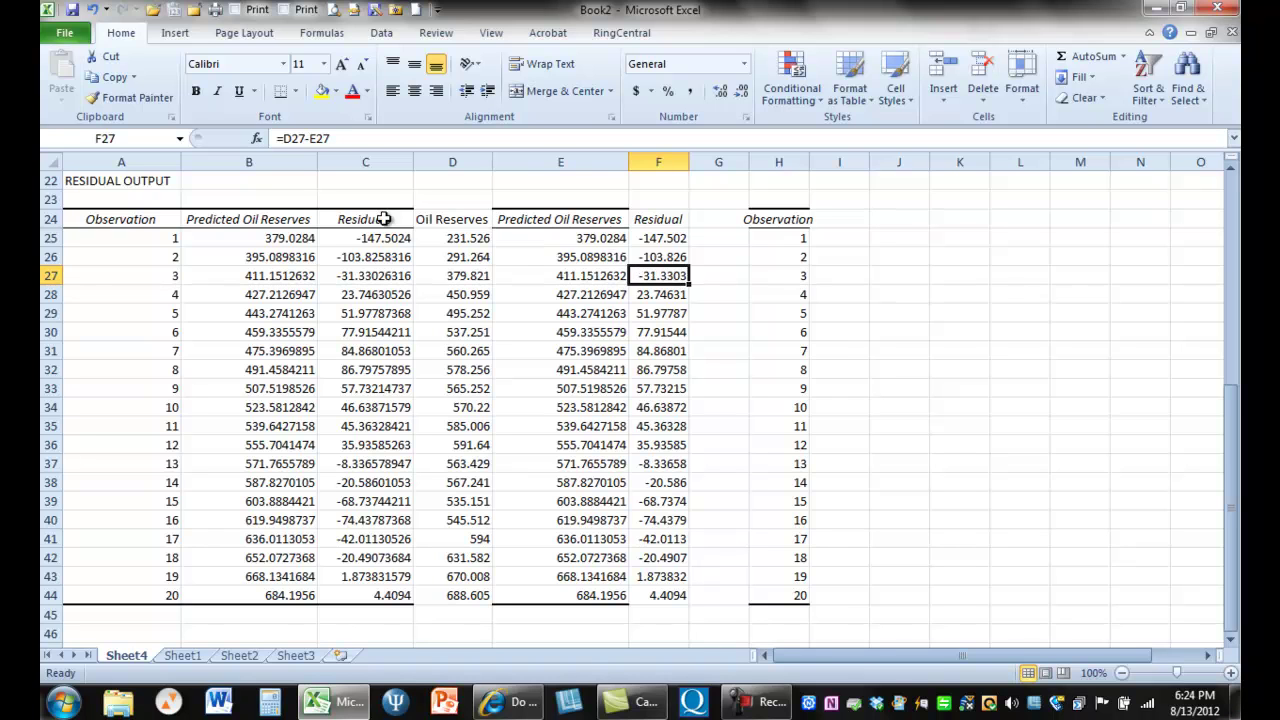
{"action": "left_click_drag", "start_coordinate": [383, 219], "coordinate": [370, 595]}
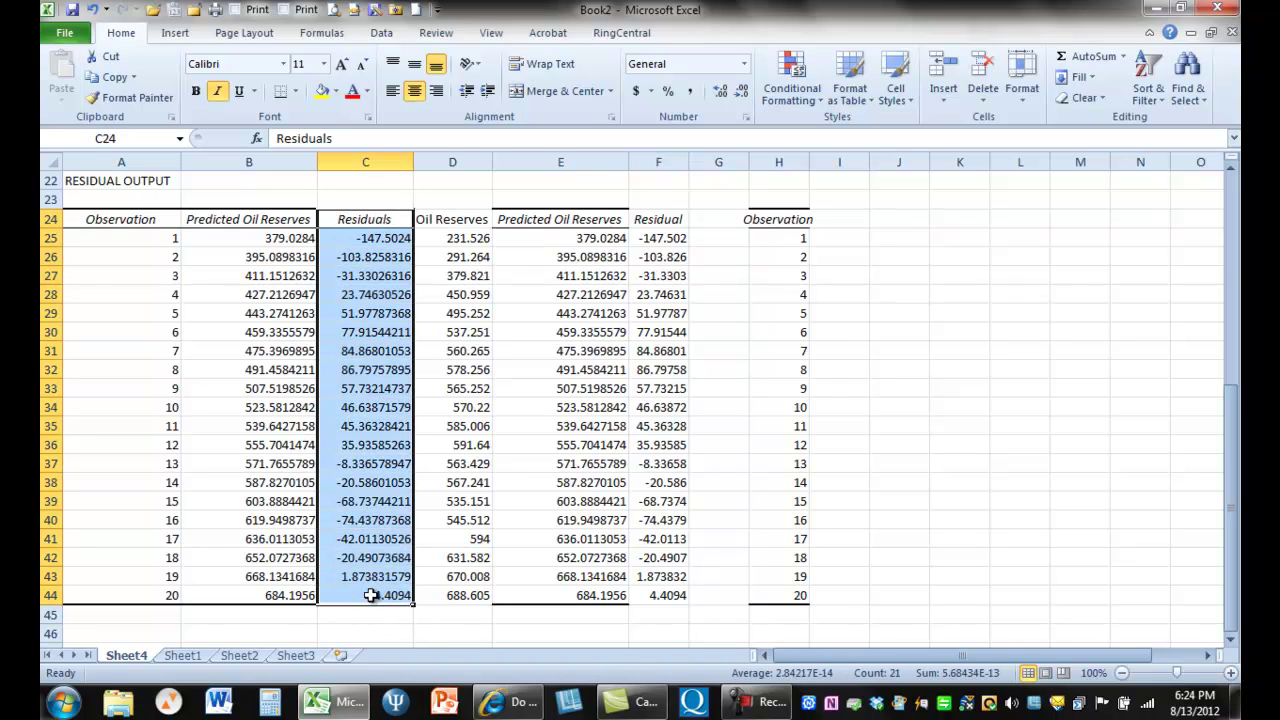
{"action": "key", "text": "ctrl+c"}
{"action": "left_click", "coordinate": [858, 219]}
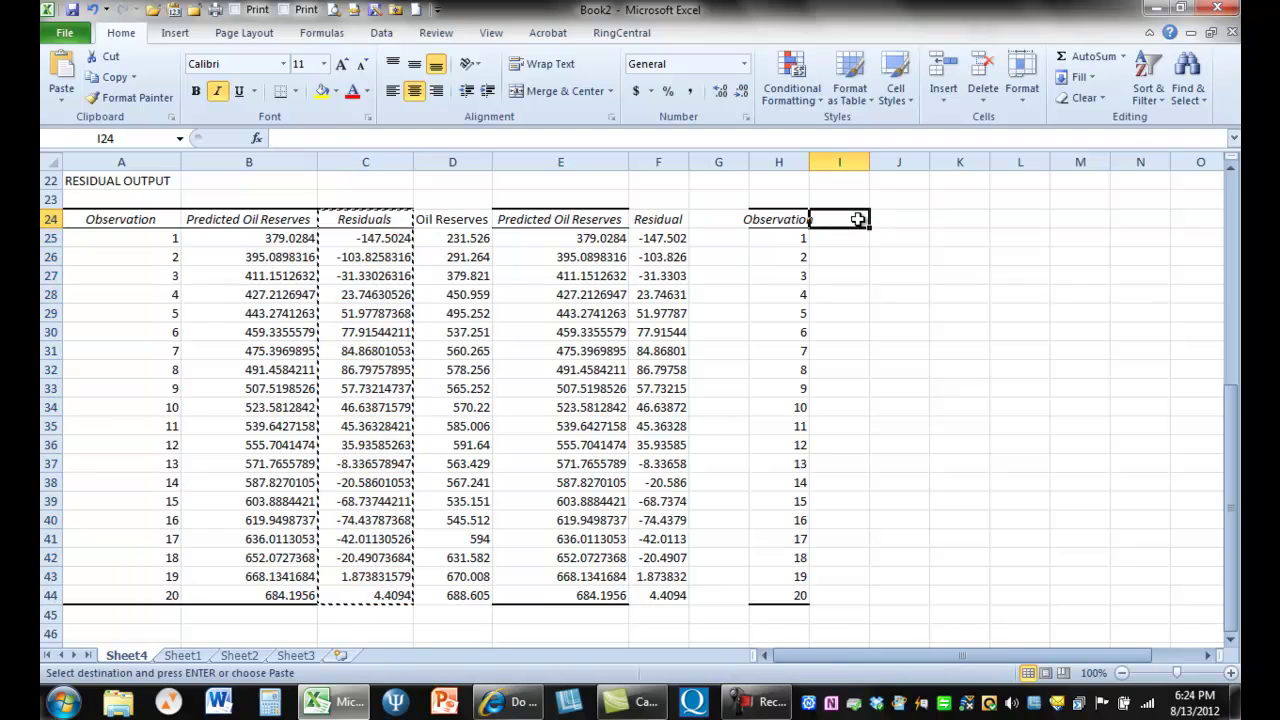
{"action": "key", "text": "ctrl+v"}
{"action": "left_click_drag", "start_coordinate": [814, 163], "coordinate": [891, 162]}
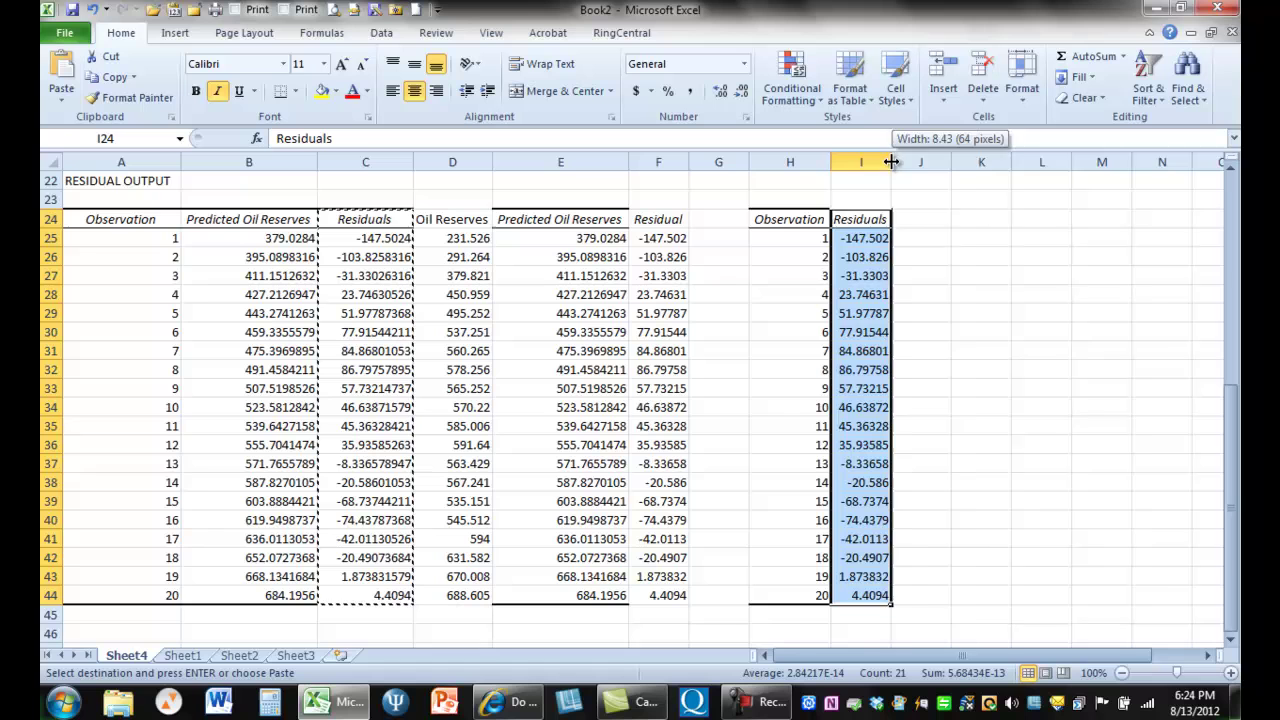
{"action": "double_click", "coordinate": [891, 162]}
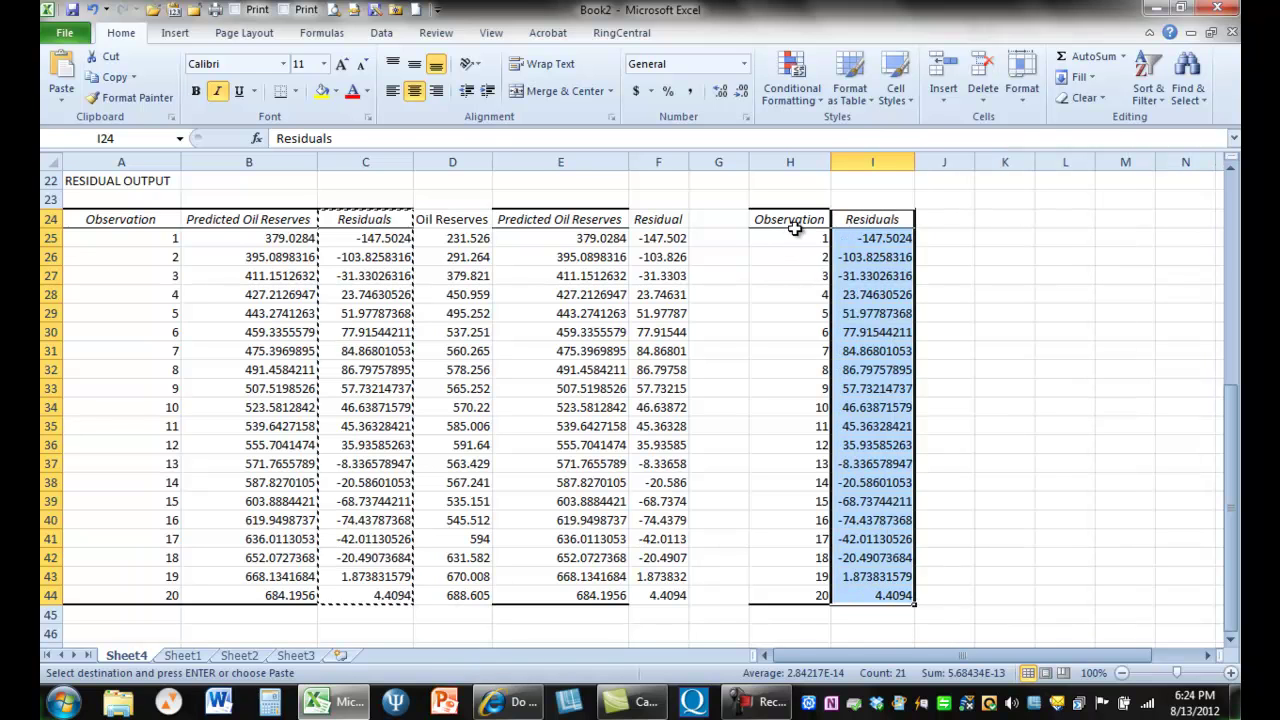
{"action": "left_click_drag", "start_coordinate": [793, 228], "coordinate": [889, 593]}
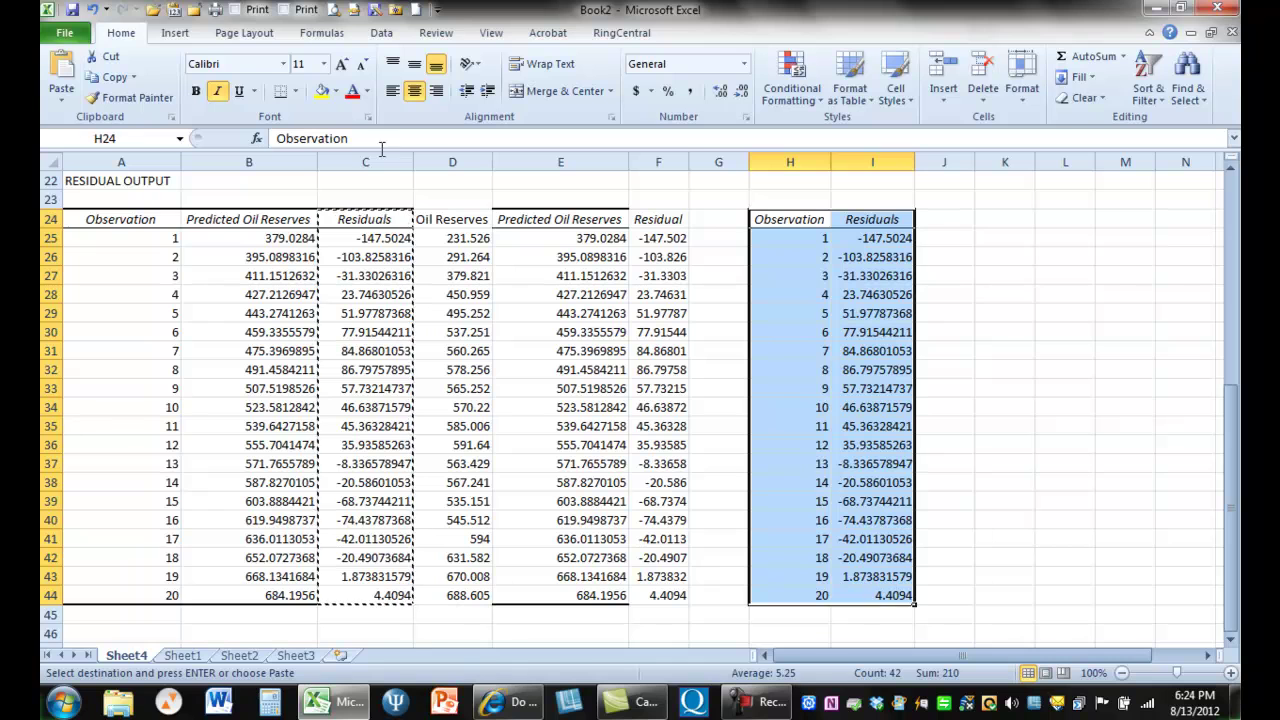
Insert a markers-only scatter chart of the residuals and move it toward the top right
{"action": "left_click", "coordinate": [180, 31]}
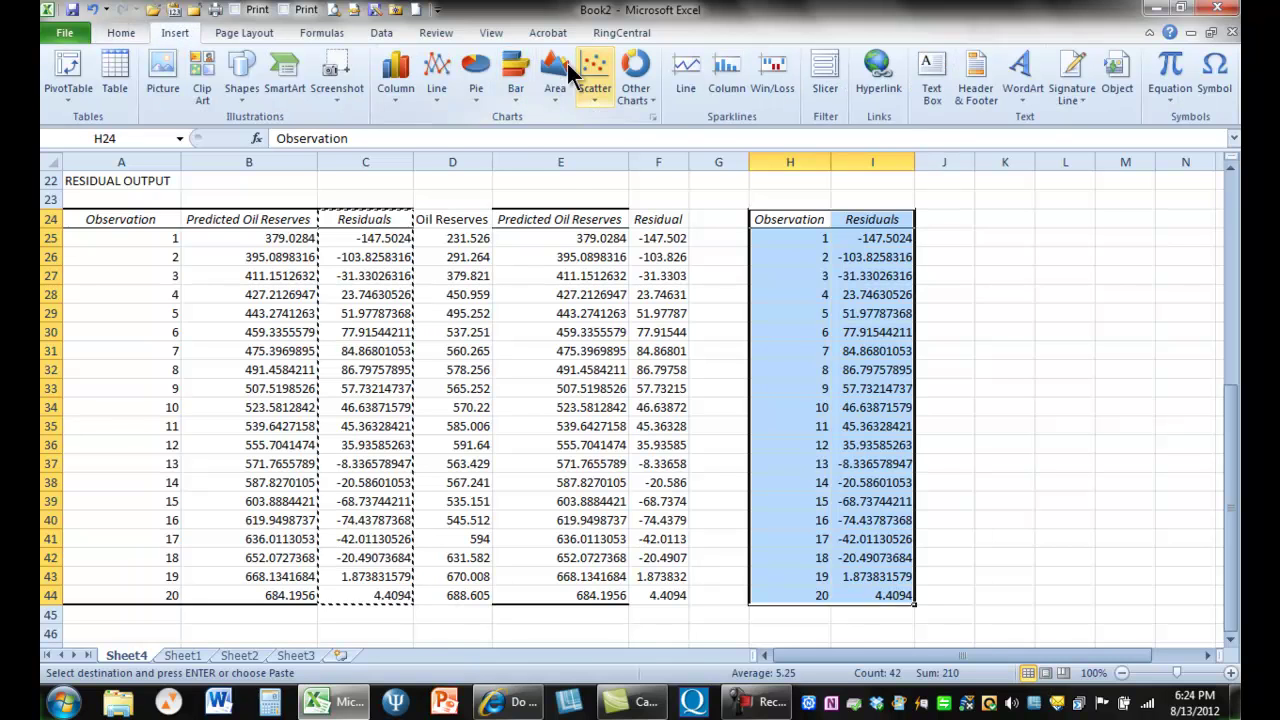
{"action": "left_click", "coordinate": [593, 60]}
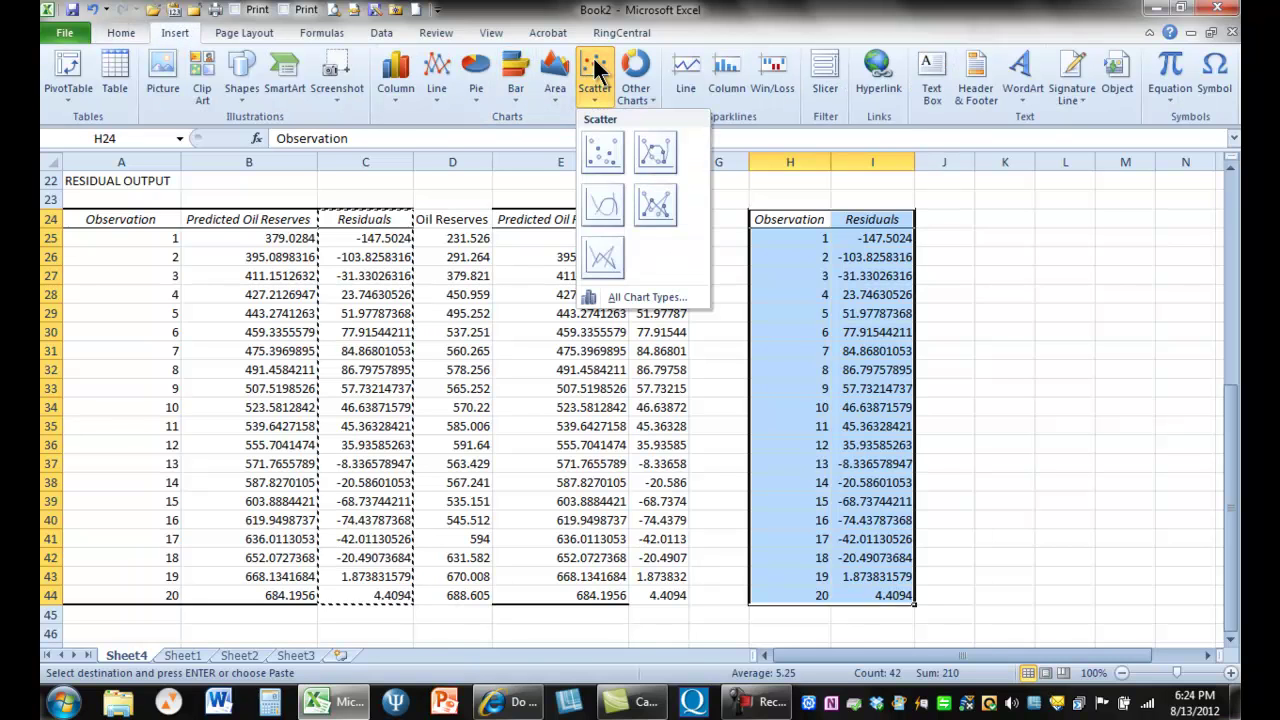
{"action": "left_click", "coordinate": [605, 150]}
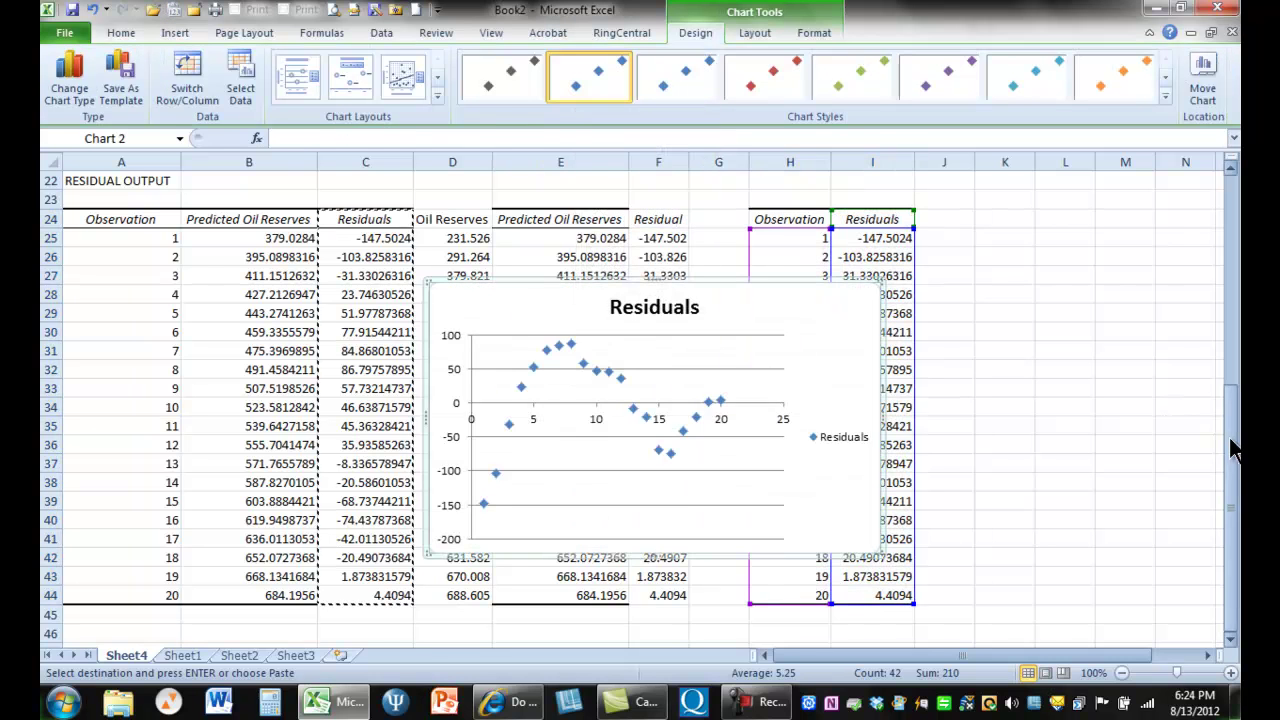
{"action": "left_click_drag", "start_coordinate": [1235, 450], "coordinate": [1210, 290]}
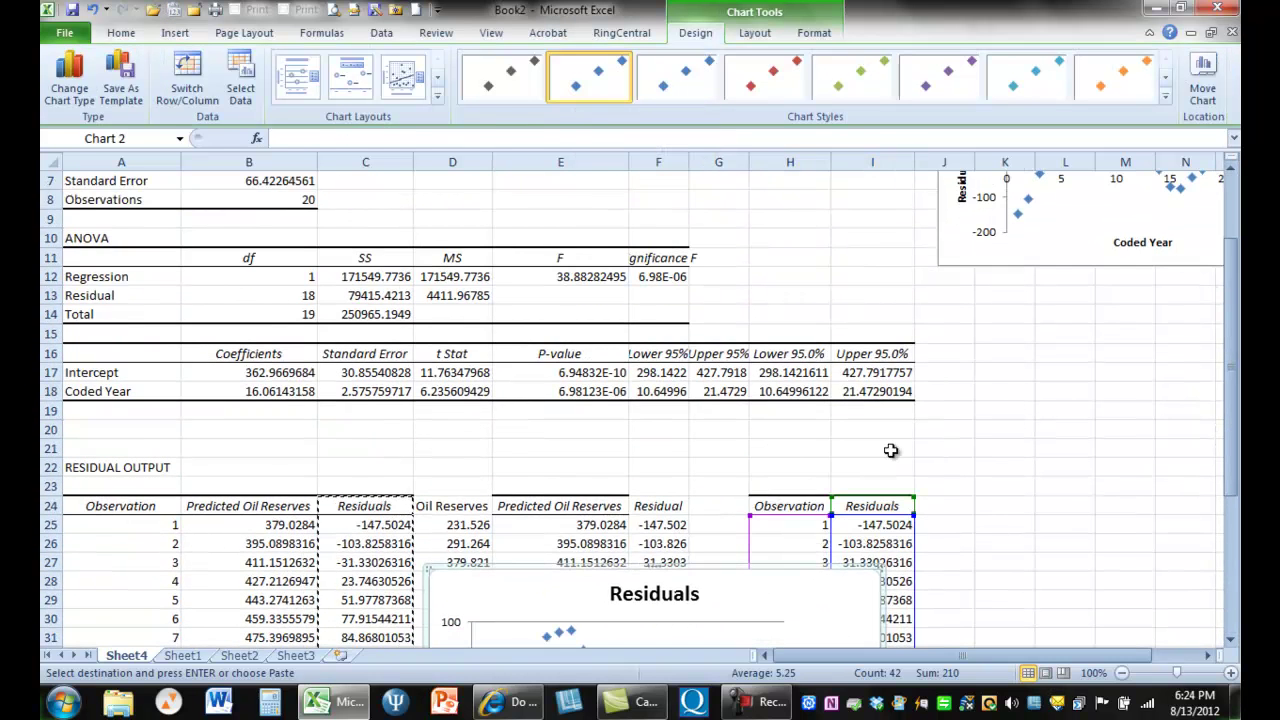
{"action": "left_click_drag", "start_coordinate": [786, 566], "coordinate": [812, 305]}
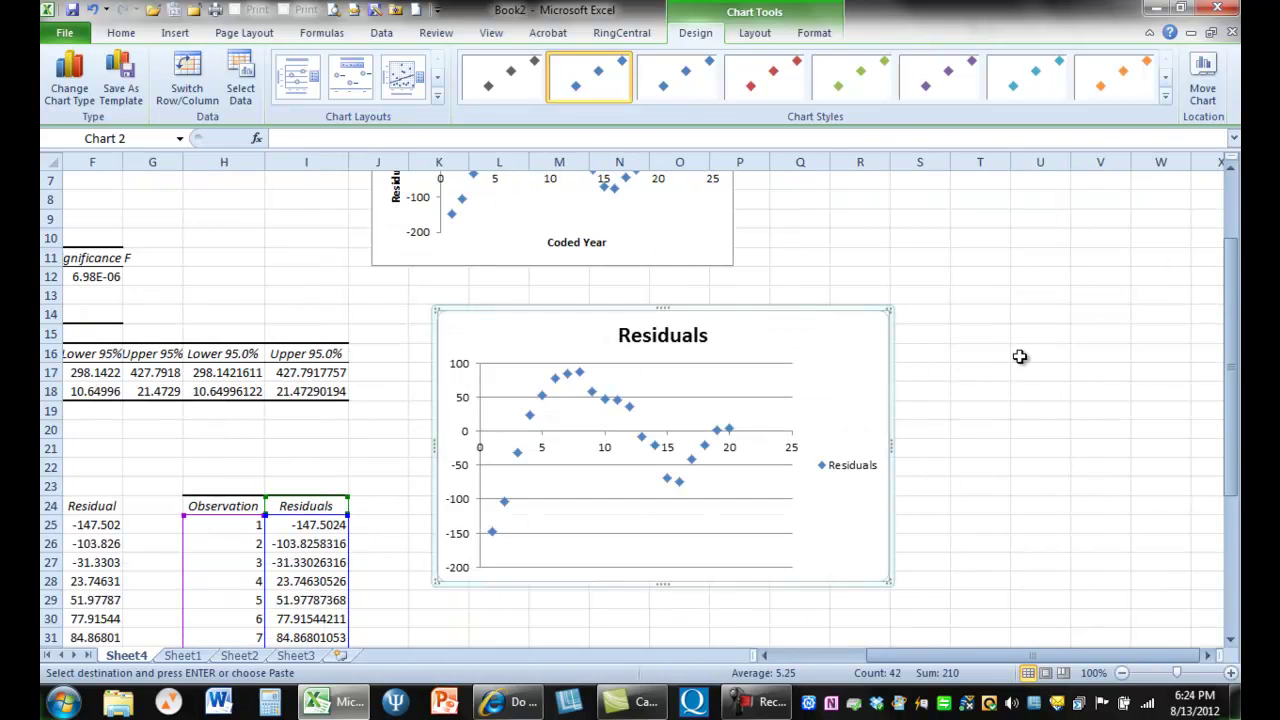
{"action": "left_click_drag", "start_coordinate": [1229, 460], "coordinate": [1231, 420]}
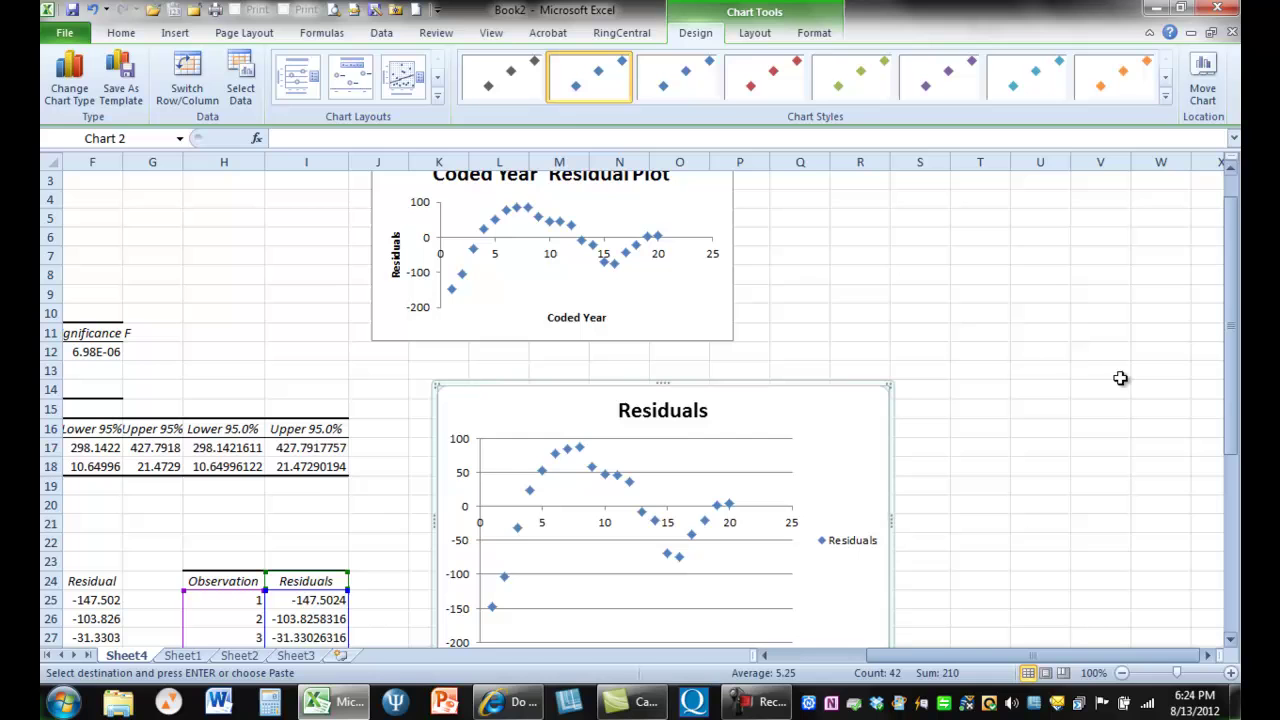
Nudge and resize the Coded Year Residual Plot chart
{"action": "left_click", "coordinate": [688, 330]}
{"action": "left_click_drag", "start_coordinate": [735, 315], "coordinate": [776, 327]}
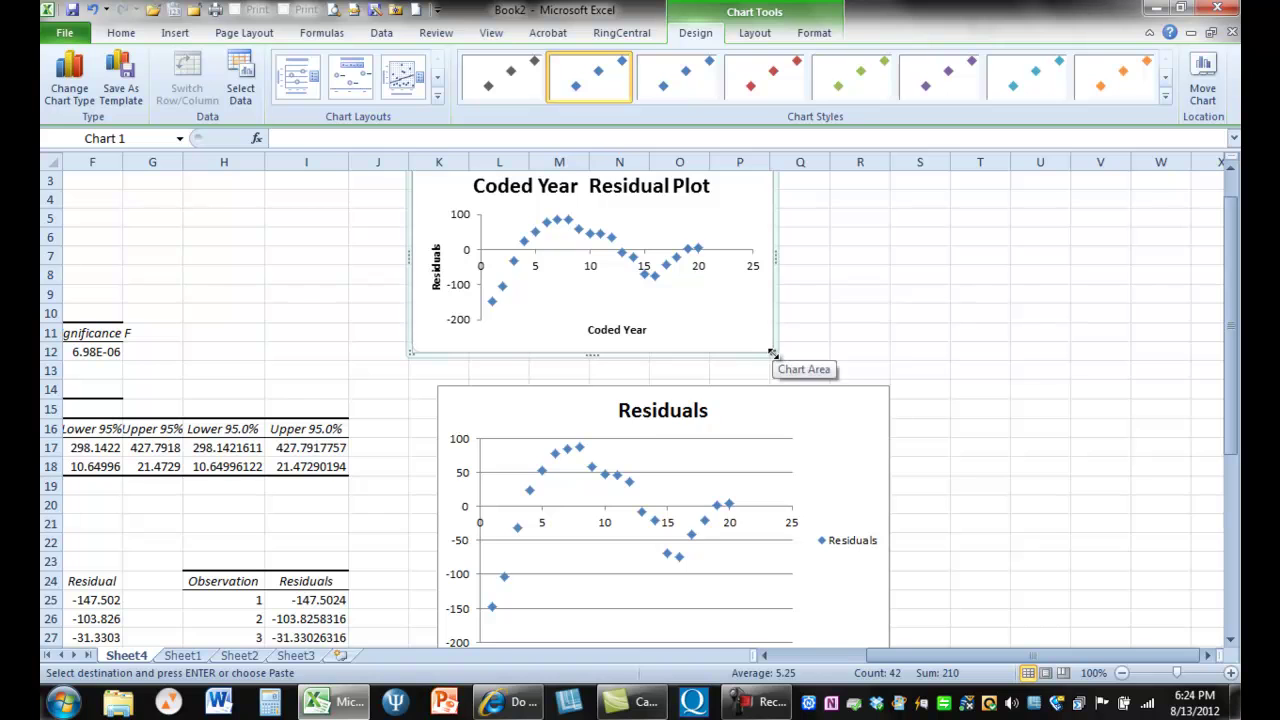
{"action": "left_click_drag", "start_coordinate": [778, 358], "coordinate": [886, 383]}
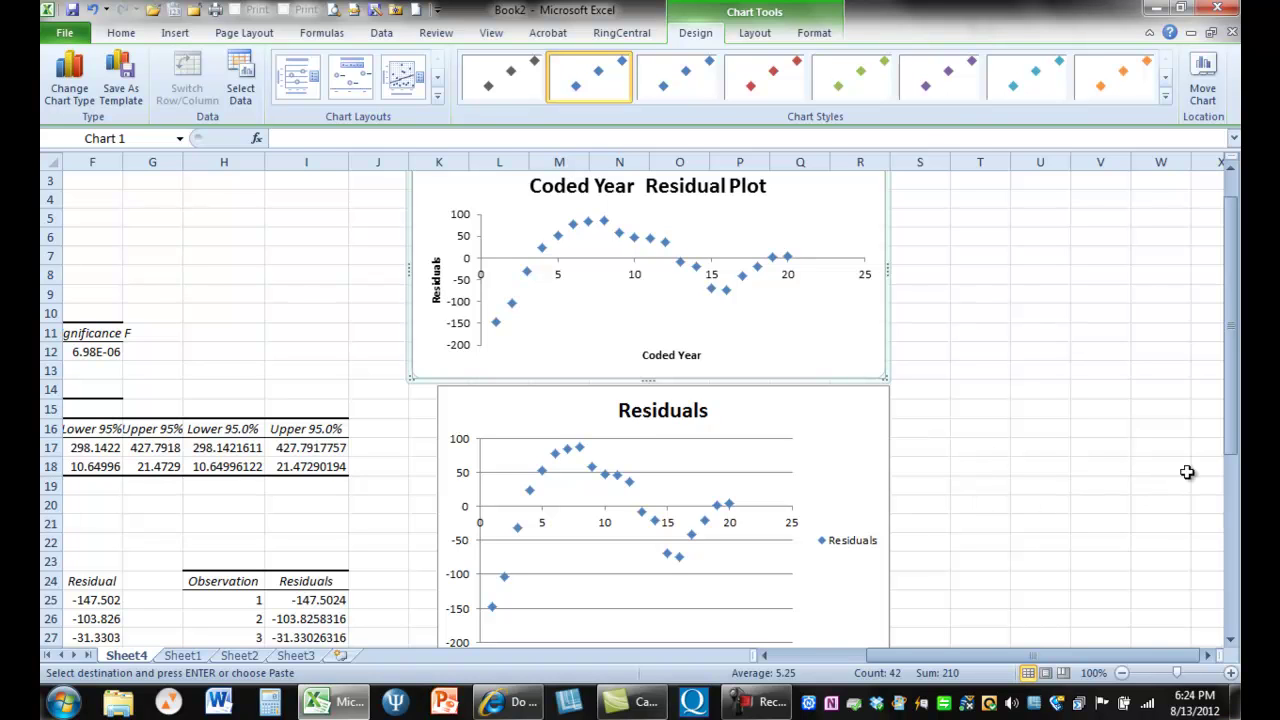
{"action": "left_click_drag", "start_coordinate": [1236, 447], "coordinate": [1223, 471]}
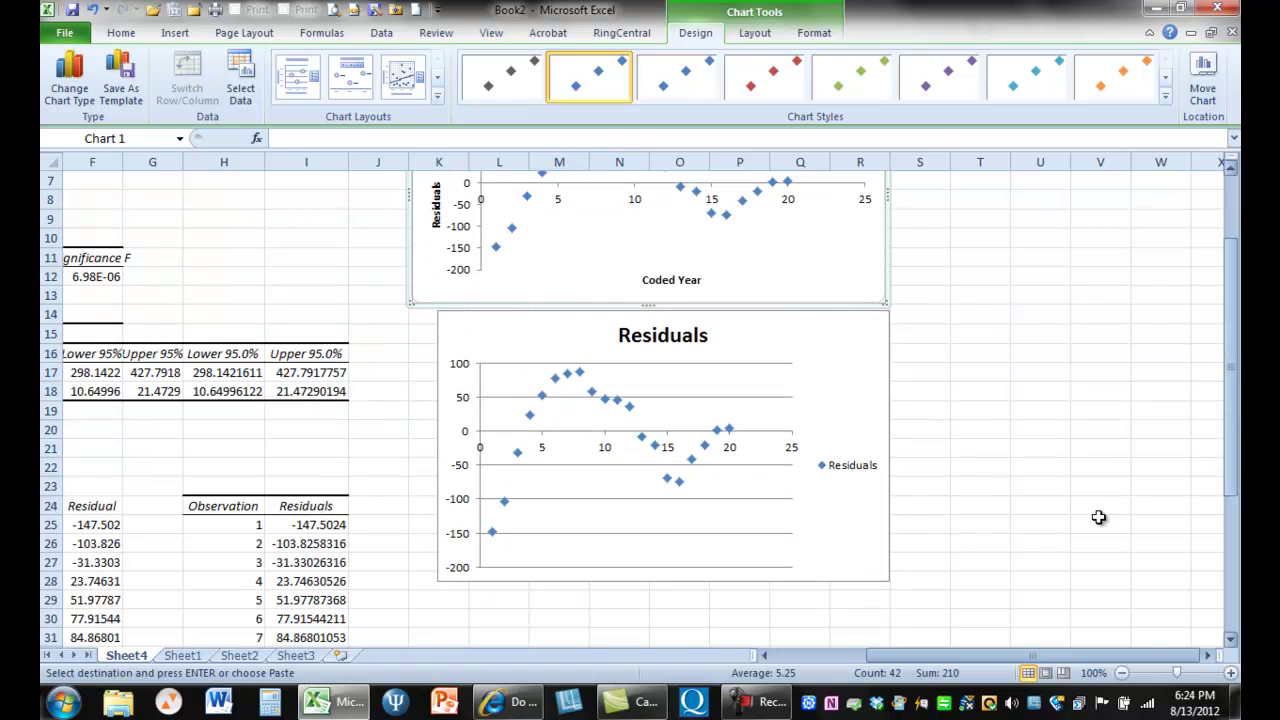
Delete the Residuals chart legend and size the chart to match the plot above
{"action": "left_click", "coordinate": [878, 578]}
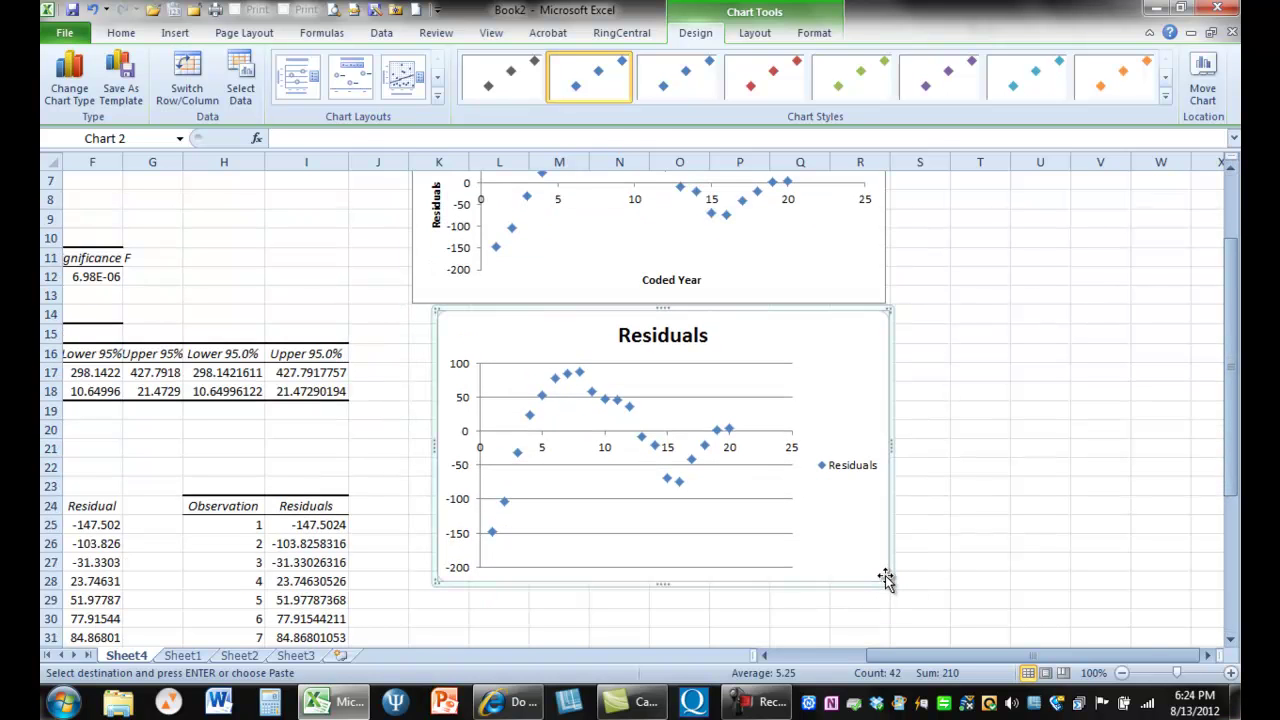
{"action": "left_click_drag", "start_coordinate": [883, 578], "coordinate": [959, 583]}
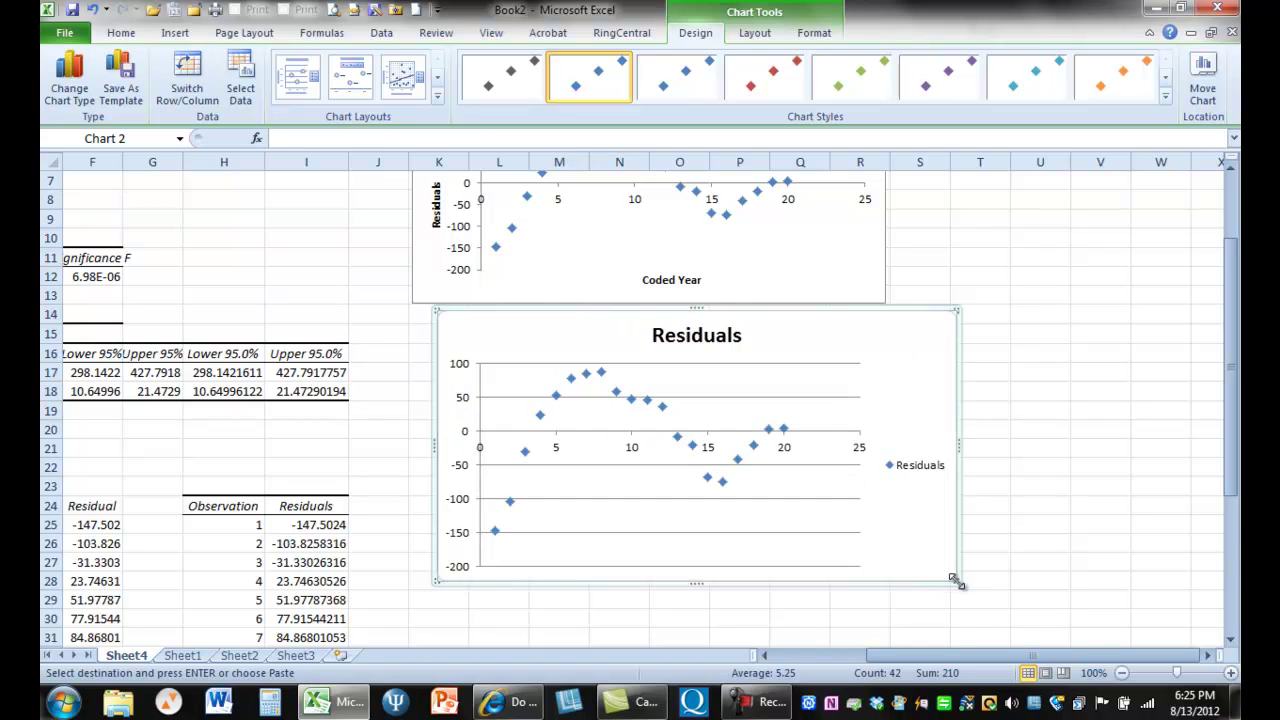
{"action": "left_click", "coordinate": [936, 474]}
{"action": "key", "text": "Delete"}
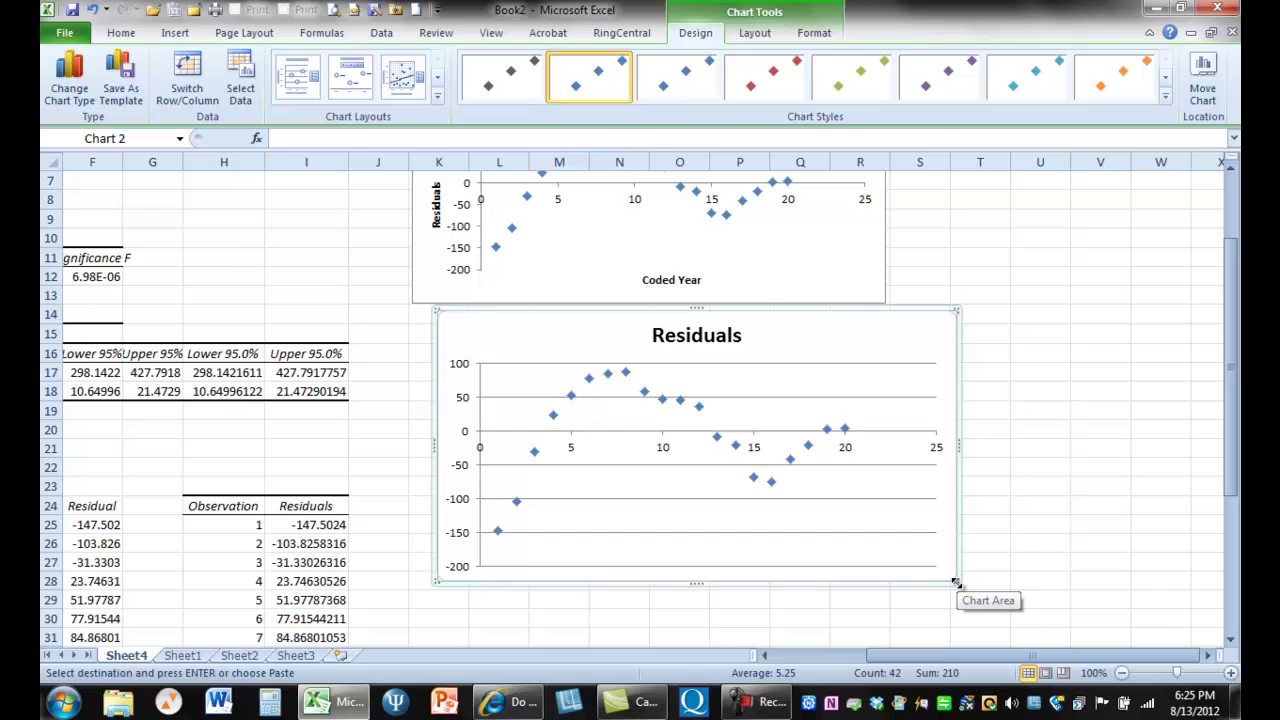
{"action": "left_click_drag", "start_coordinate": [957, 583], "coordinate": [896, 589]}
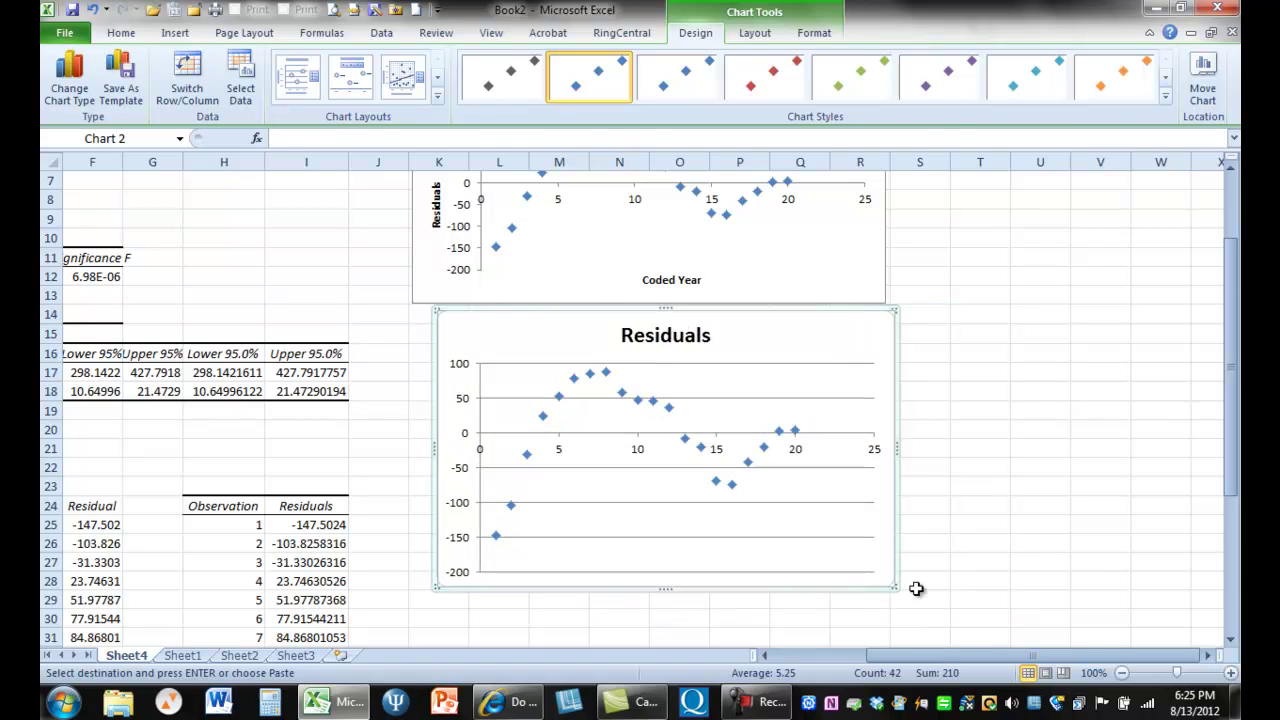
{"action": "left_click", "coordinate": [1076, 578]}
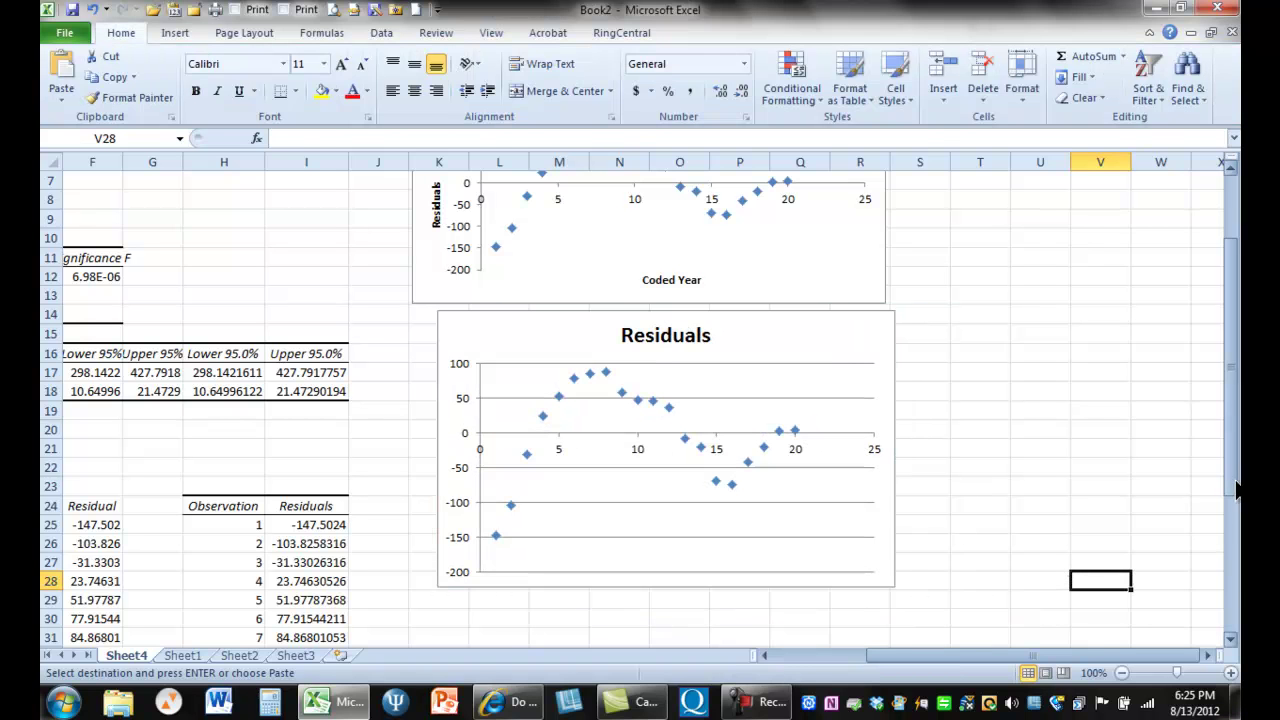
Scroll Sheet4 back to the top-left and switch to Sheet1's 1981–2000 oil reserves data
{"action": "left_click_drag", "start_coordinate": [1233, 490], "coordinate": [1232, 570]}
{"action": "left_click_drag", "start_coordinate": [1033, 655], "coordinate": [944, 655]}
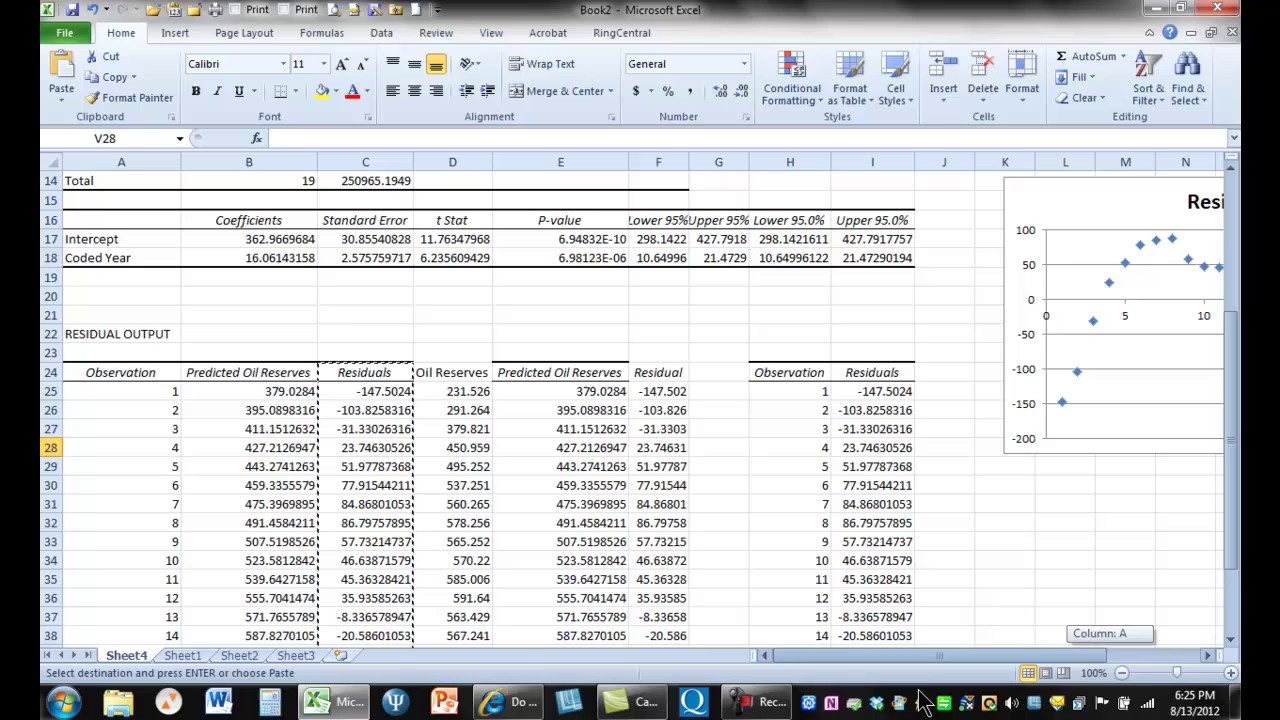
{"action": "left_click", "coordinate": [1113, 565]}
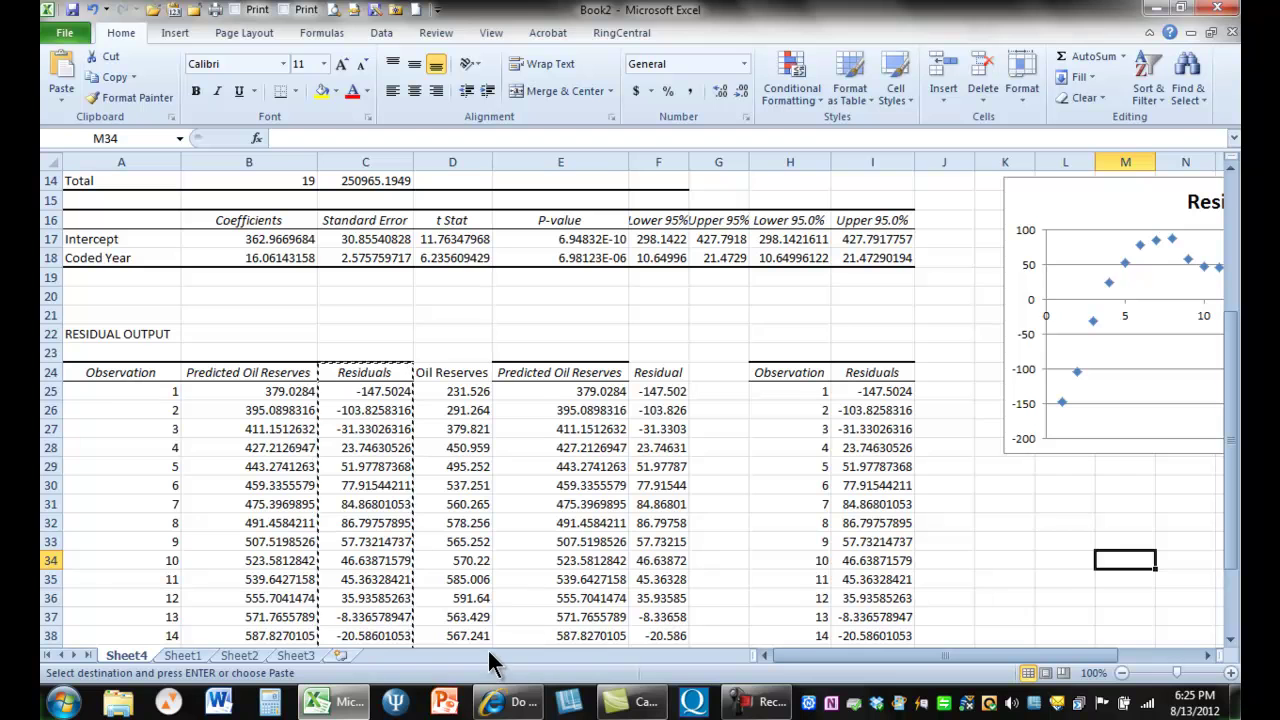
{"action": "left_click", "coordinate": [203, 663]}
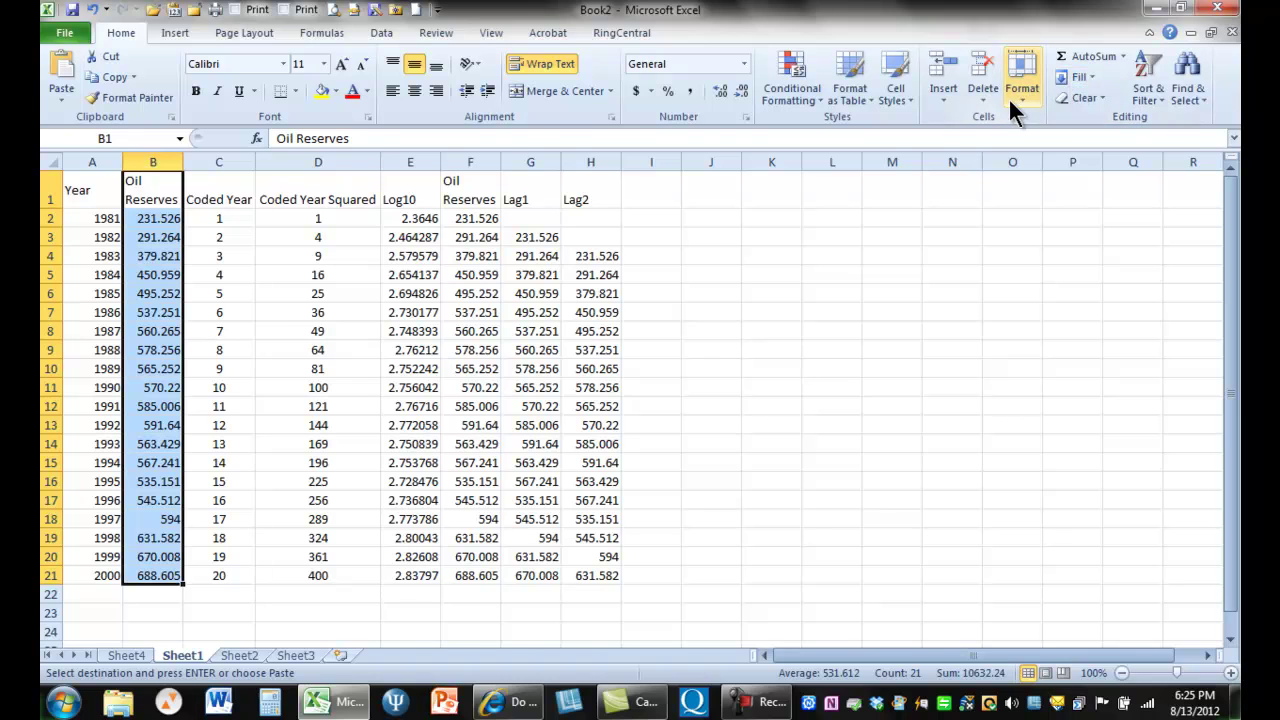
Run Regression with Input X Range $C$1:$D$21, Coded Year and Coded Year Squared
{"action": "left_click", "coordinate": [931, 231]}
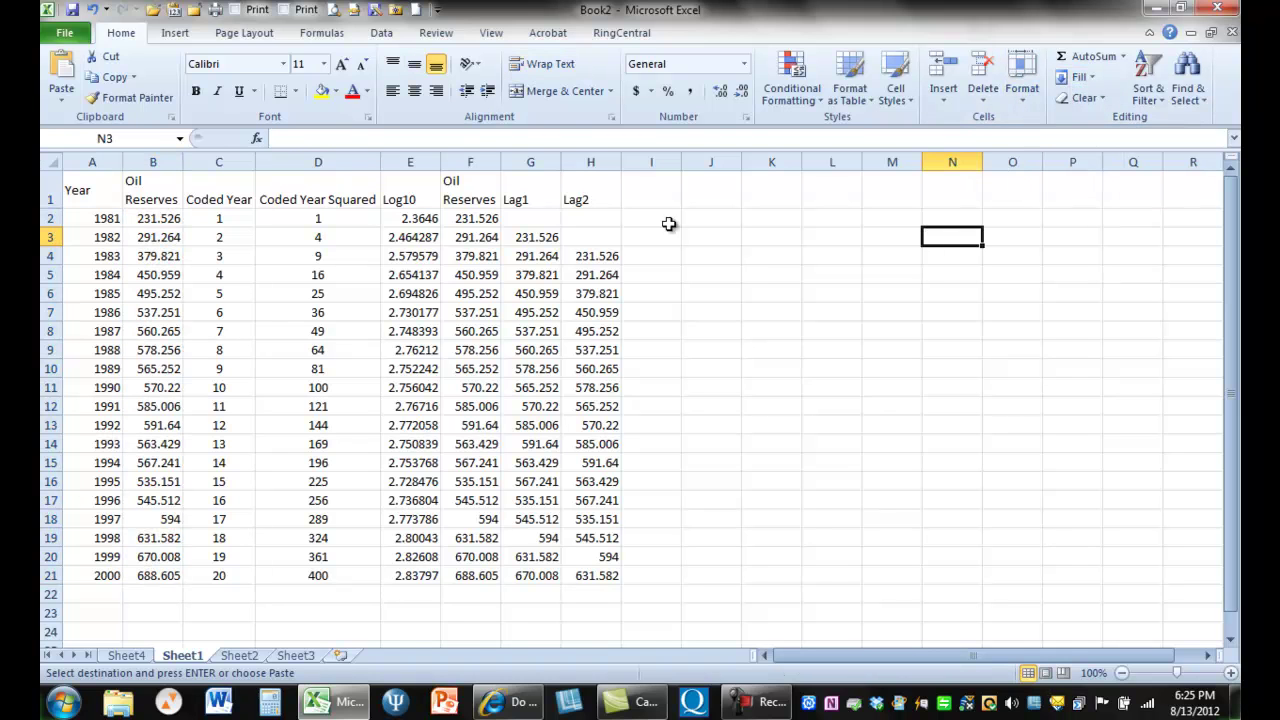
{"action": "left_click", "coordinate": [377, 40]}
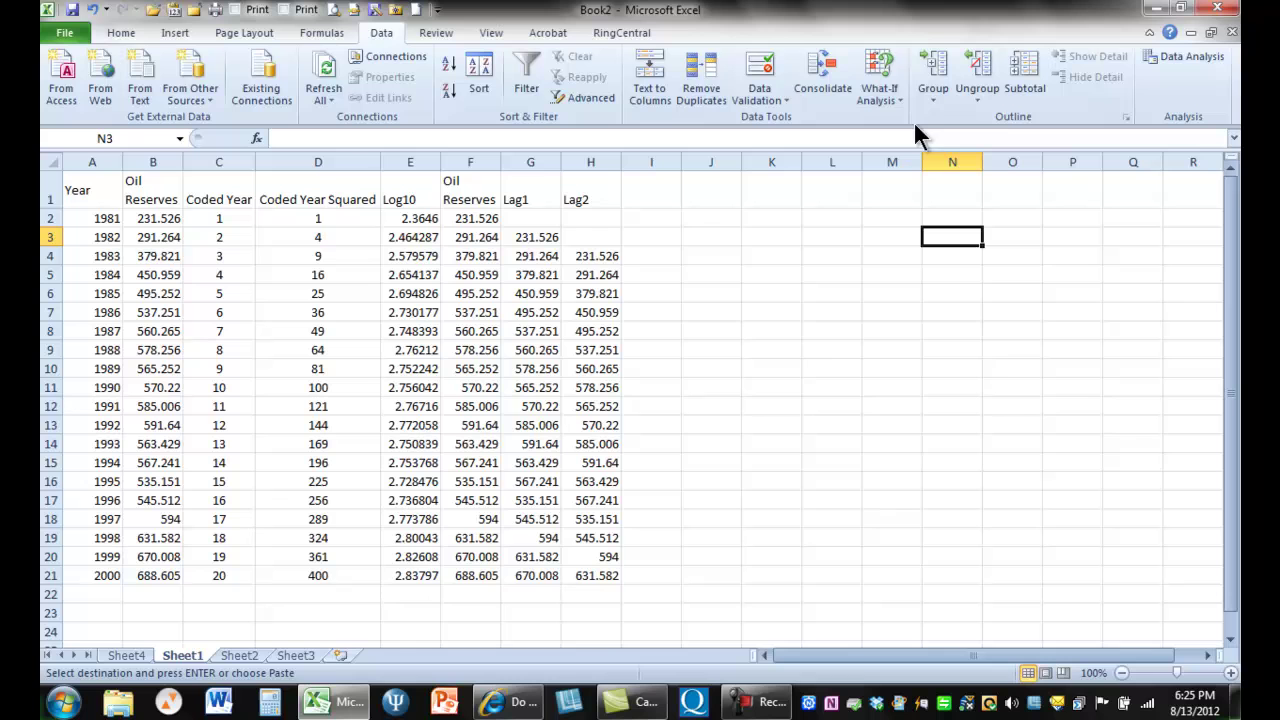
{"action": "left_click", "coordinate": [1184, 57]}
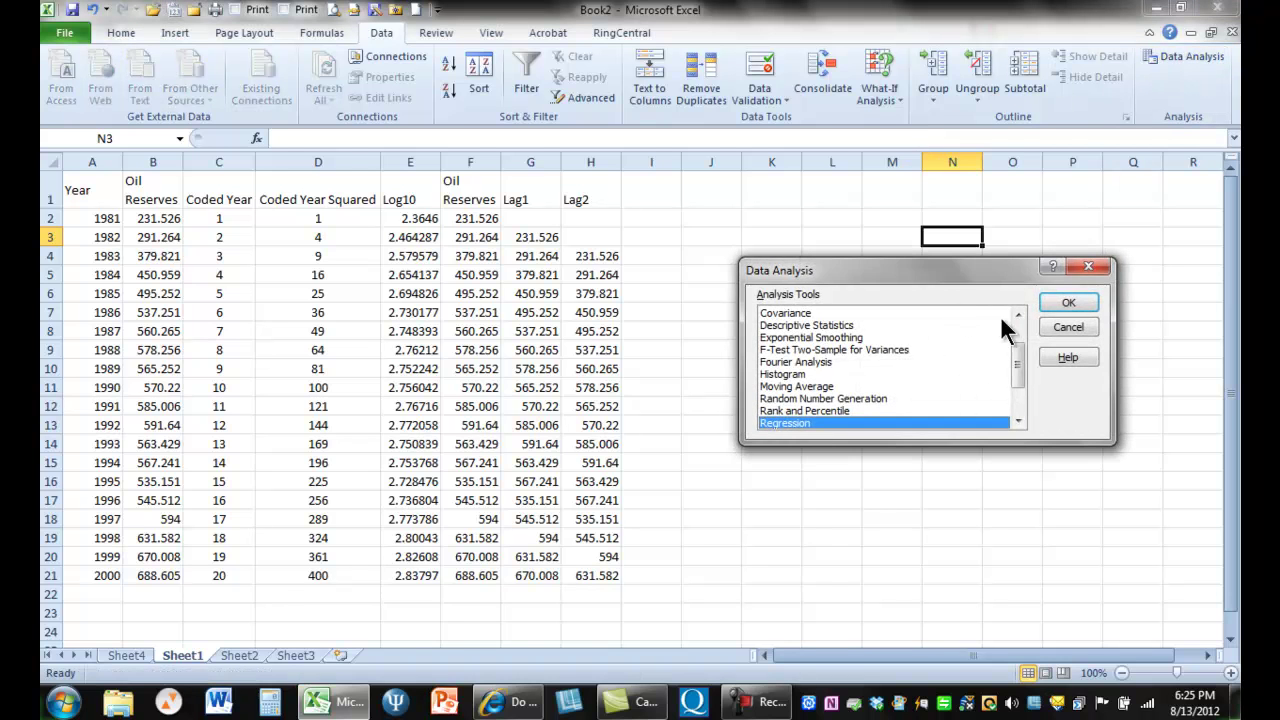
{"action": "left_click", "coordinate": [1055, 300]}
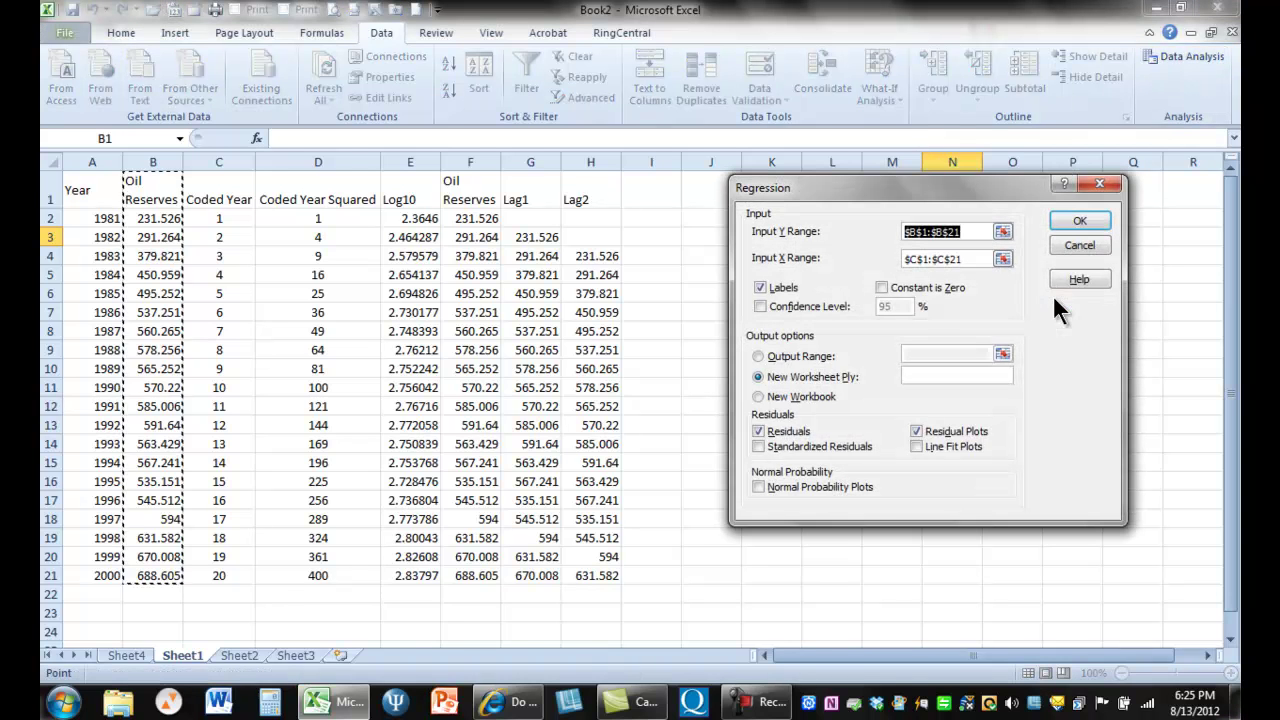
{"action": "left_click", "coordinate": [1001, 259]}
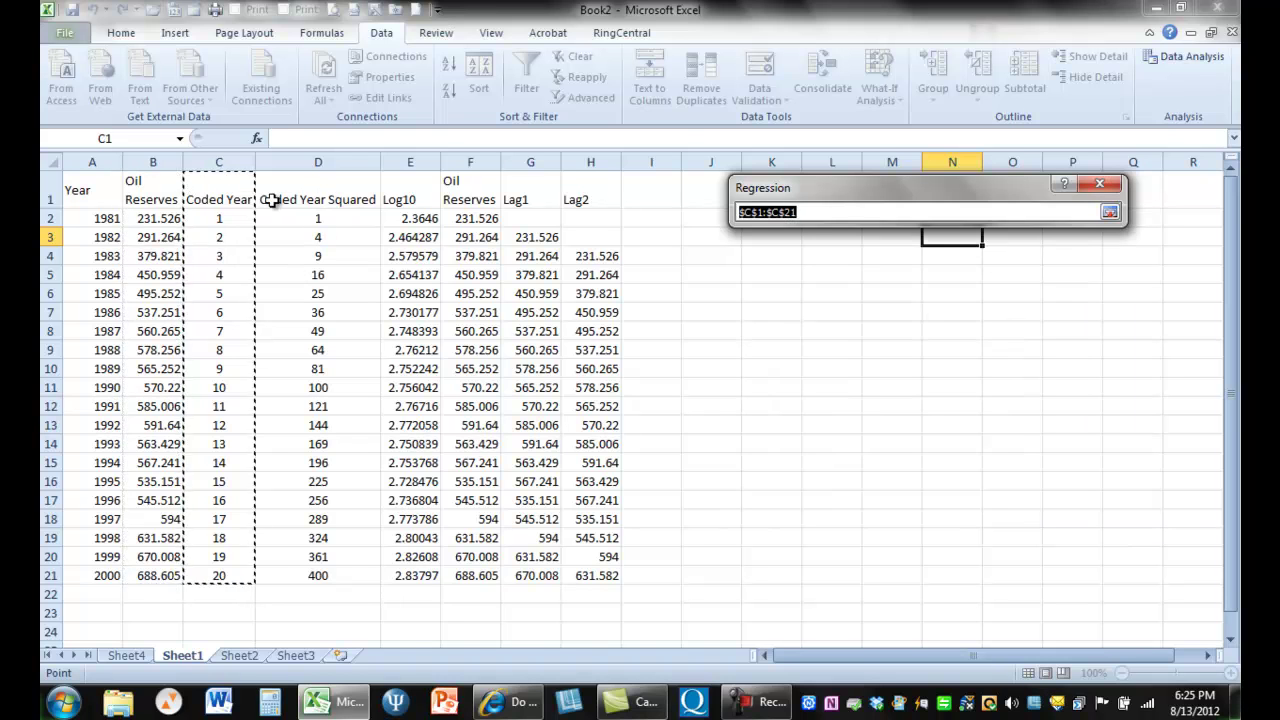
{"action": "left_click_drag", "start_coordinate": [250, 200], "coordinate": [330, 577]}
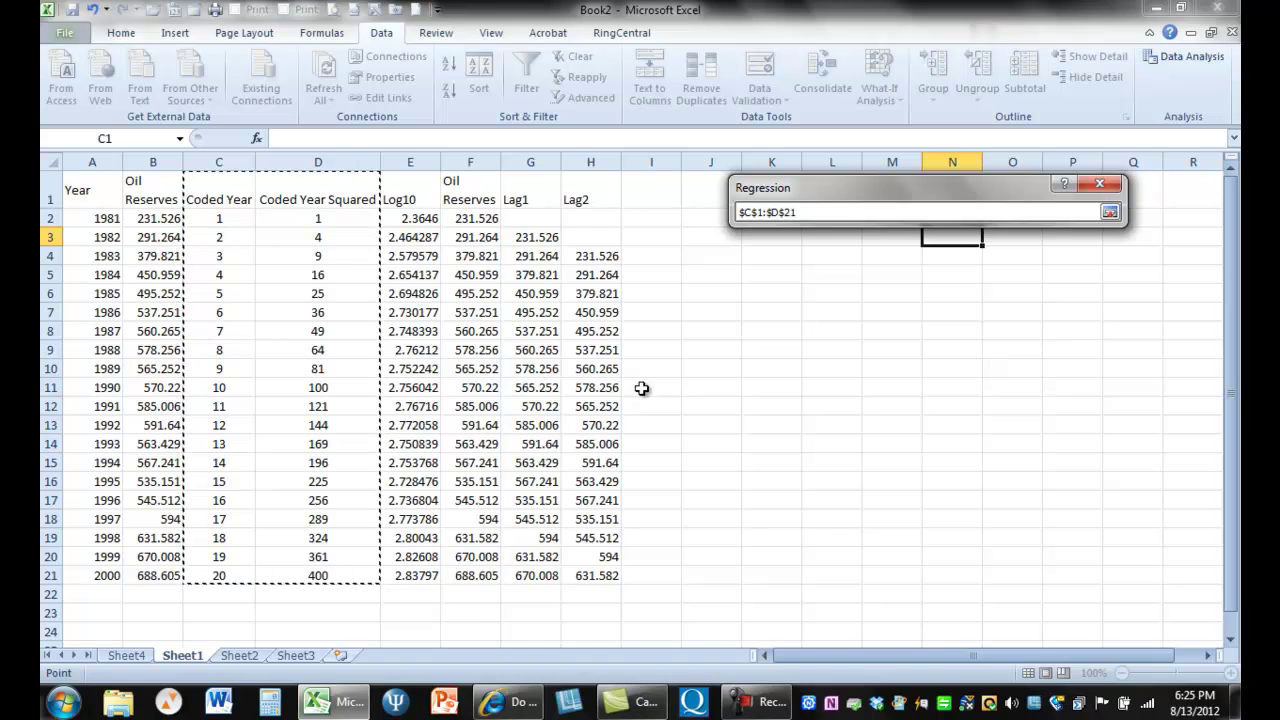
{"action": "left_click", "coordinate": [1108, 213]}
{"action": "left_click", "coordinate": [1085, 216]}
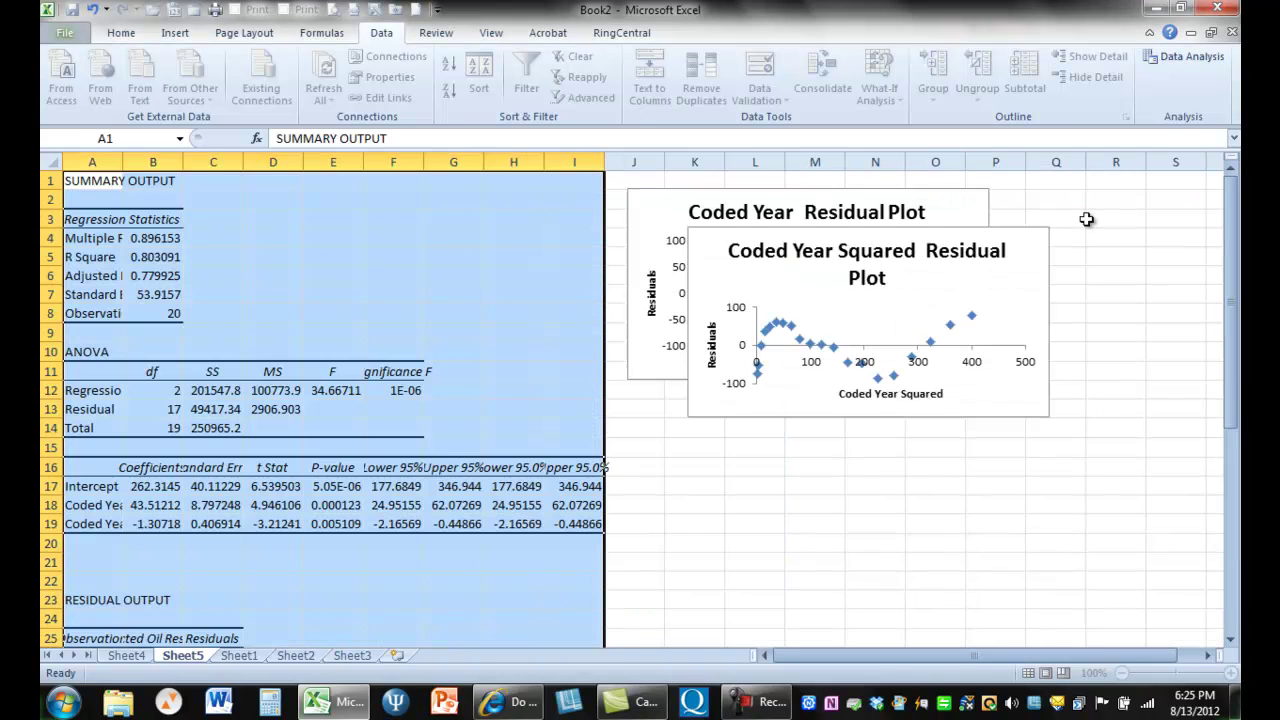
Auto-fit columns A and B of Sheet5 and compare the quadratic equation with MyMathLab
{"action": "double_click", "coordinate": [123, 162]}
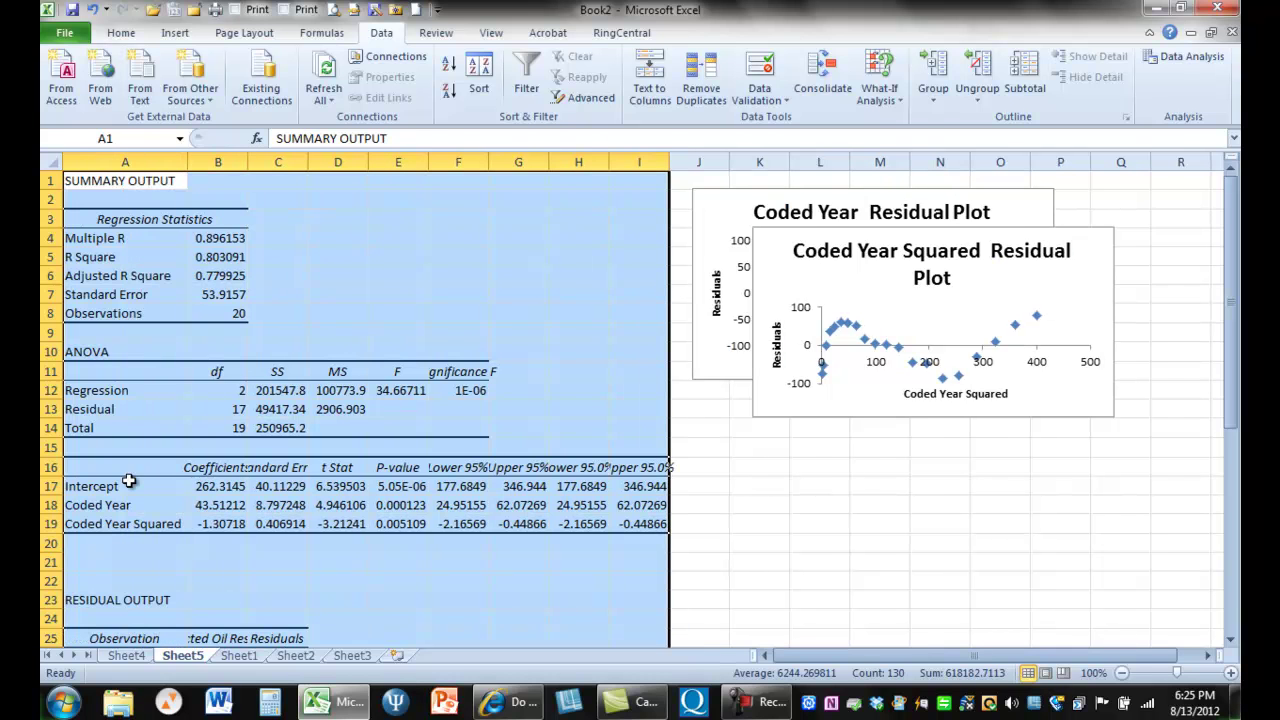
{"action": "double_click", "coordinate": [250, 162]}
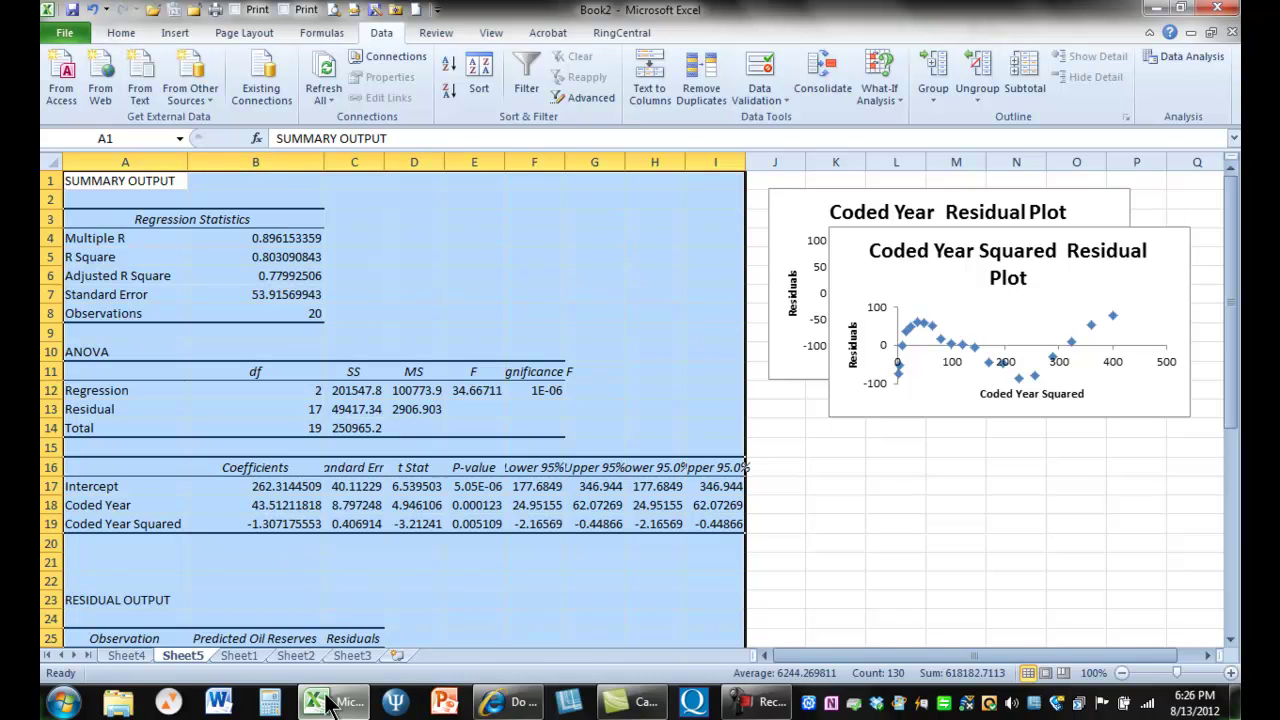
{"action": "left_click", "coordinate": [520, 706]}
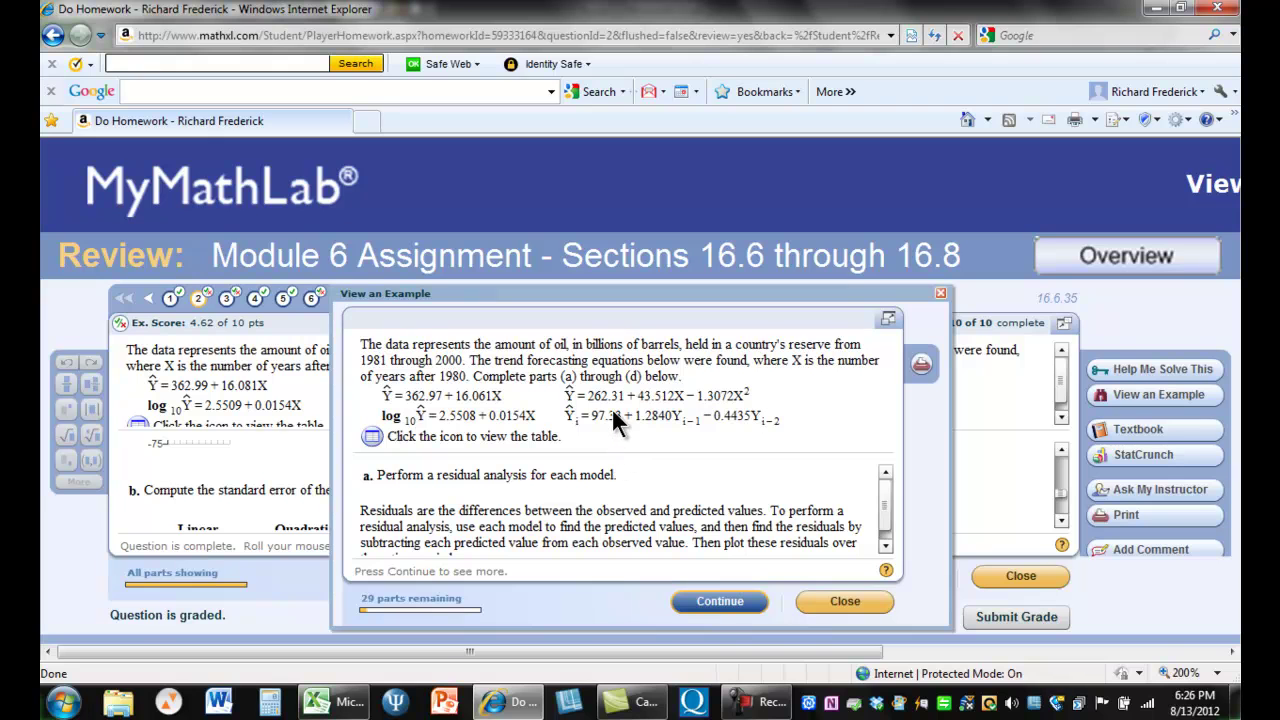
{"action": "left_click", "coordinate": [366, 698]}
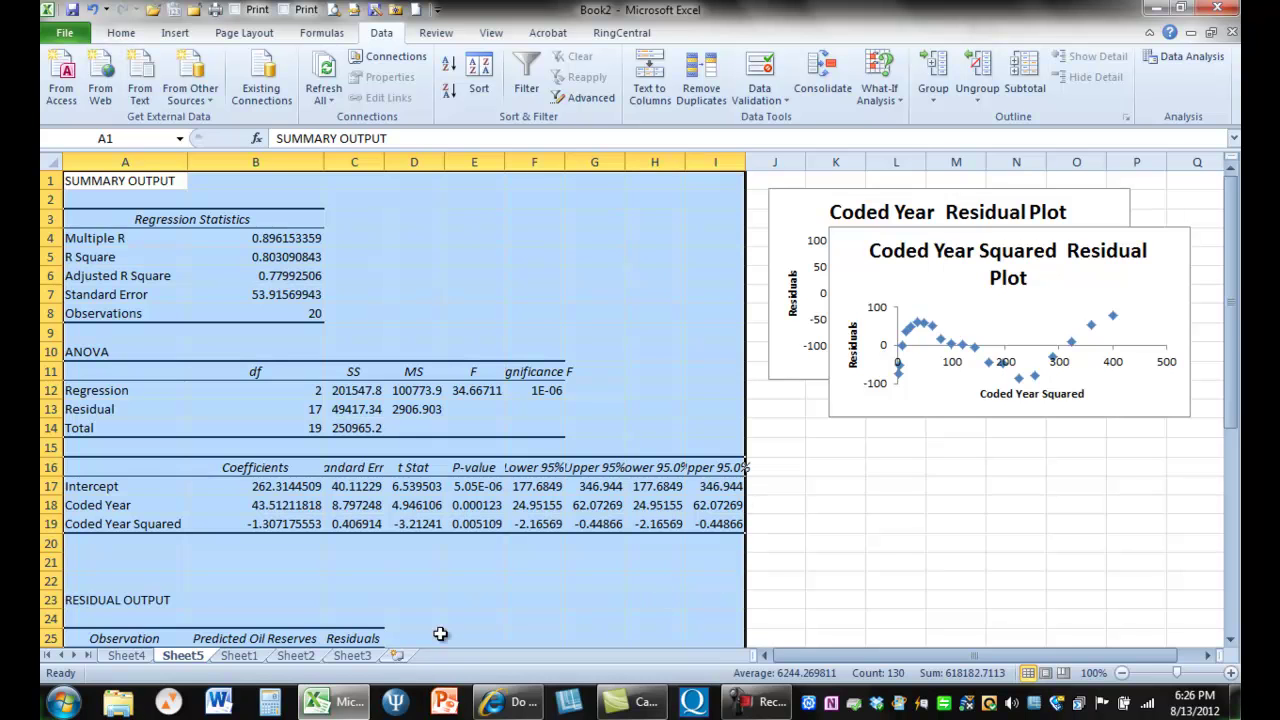
On Sheet1, select Oil Reserves F4:F21 and the Lag1 and Lag2 values from row 4
{"action": "left_click", "coordinate": [252, 657]}
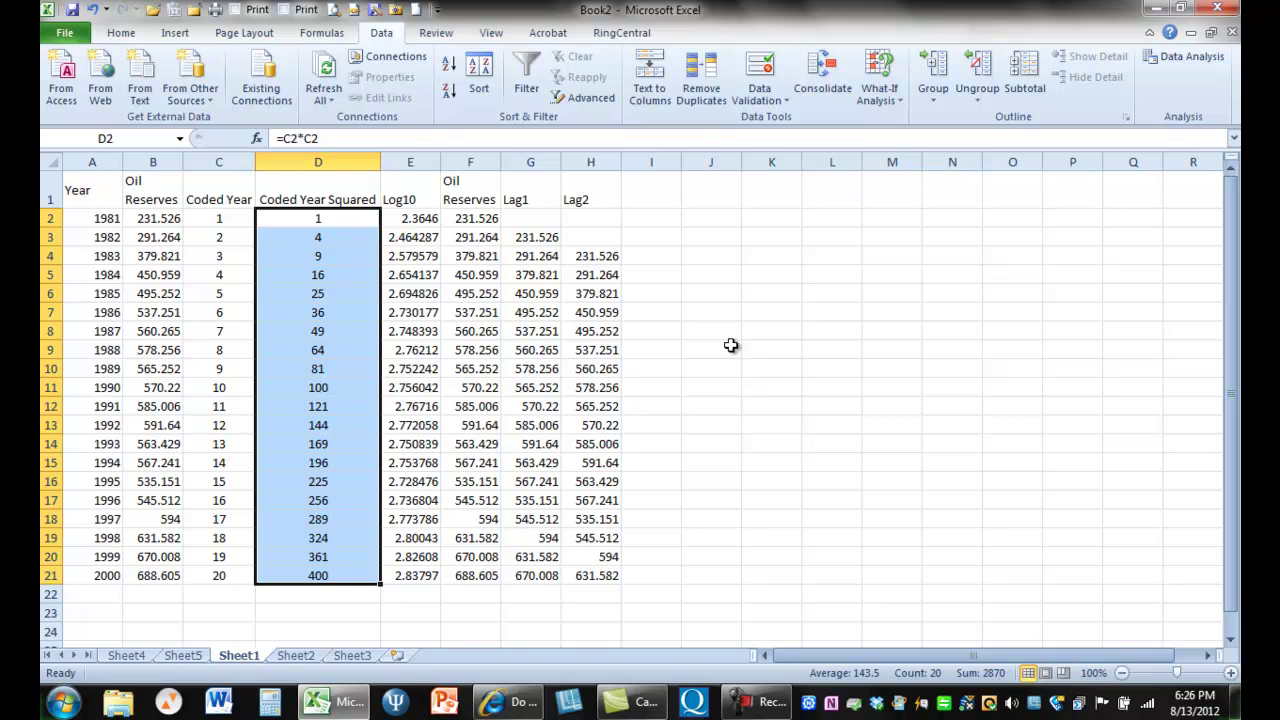
{"action": "left_click", "coordinate": [481, 193]}
{"action": "key", "text": "Right"}
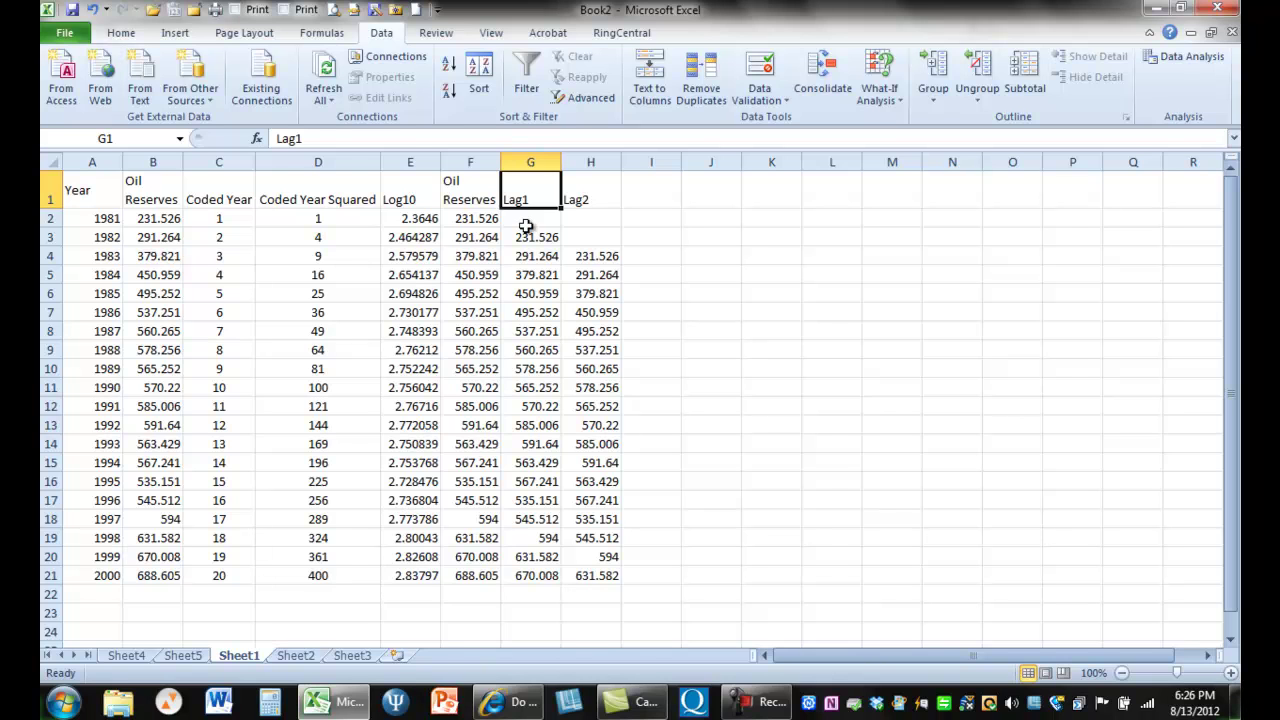
{"action": "left_click", "coordinate": [582, 254]}
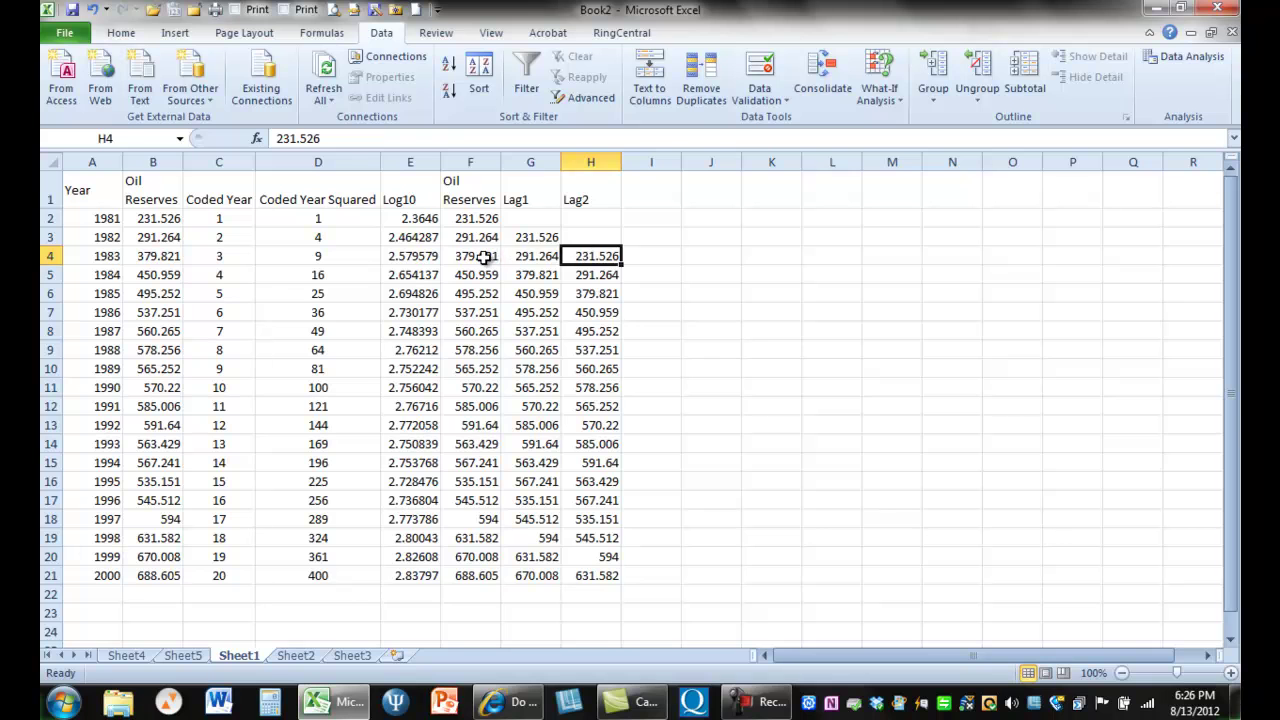
{"action": "left_click_drag", "start_coordinate": [486, 252], "coordinate": [589, 569]}
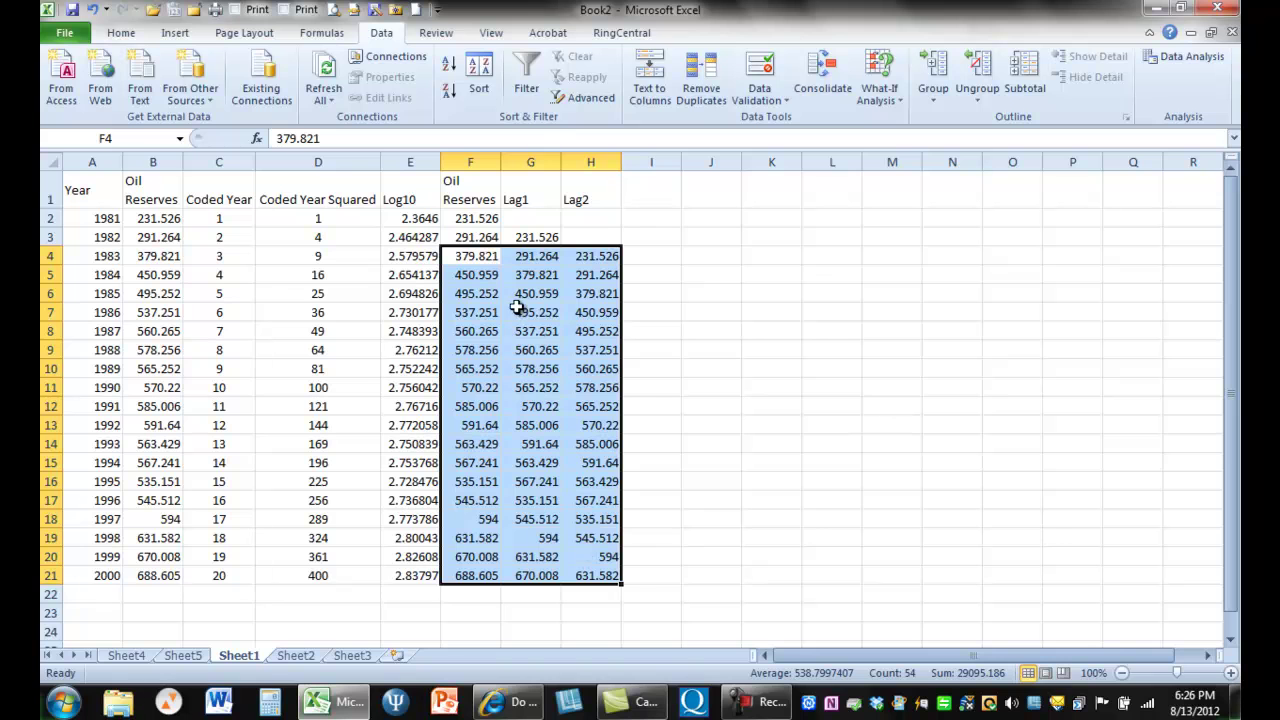
{"action": "left_click", "coordinate": [481, 257]}
{"action": "left_click_drag", "start_coordinate": [481, 257], "coordinate": [468, 575]}
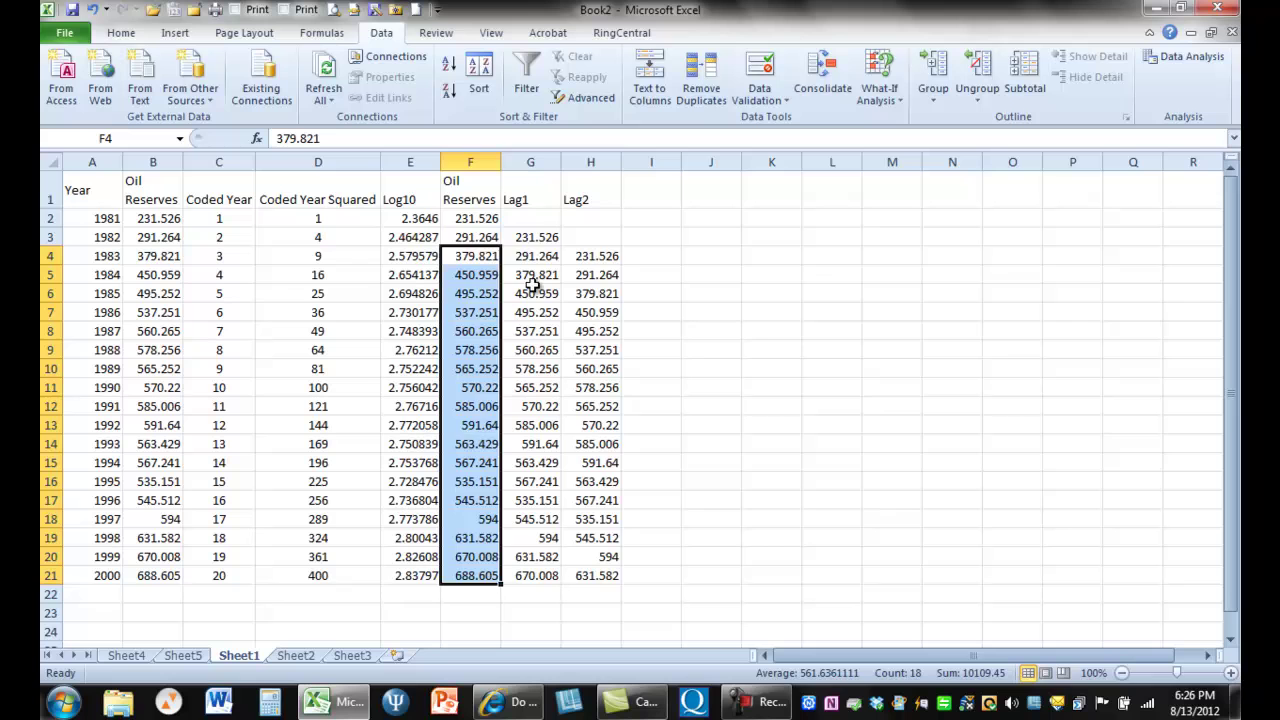
{"action": "left_click_drag", "start_coordinate": [536, 257], "coordinate": [586, 567]}
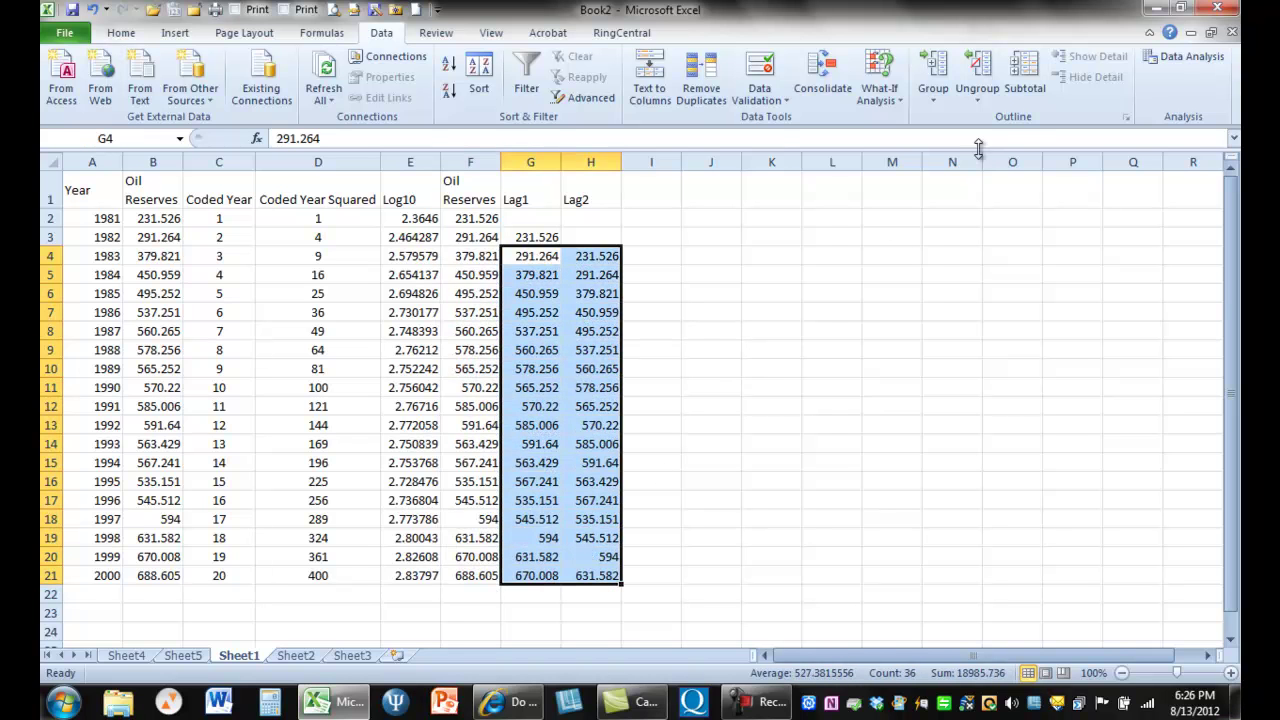
In the Regression dialog, use Lag1 and Lag2 (G4:H21) as X and oil reserves F4:F21 as Y, with Labels unchecked
{"action": "left_click", "coordinate": [1175, 66]}
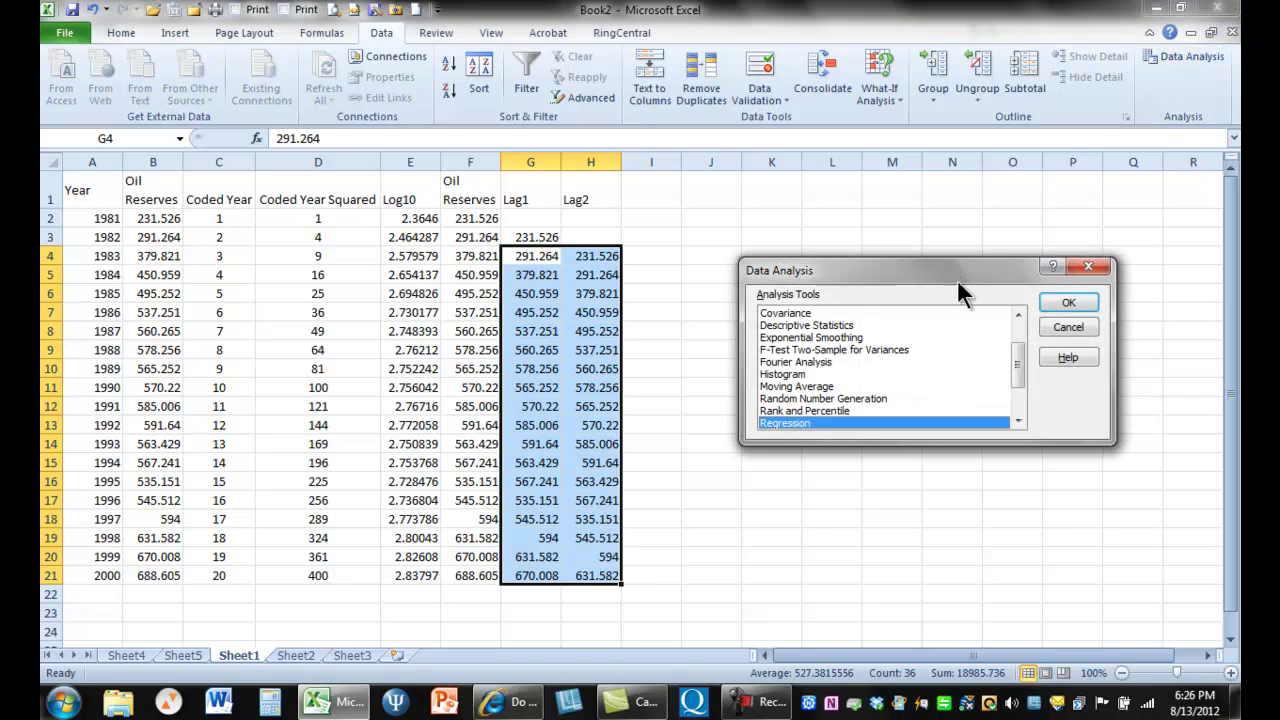
{"action": "left_click", "coordinate": [1058, 302]}
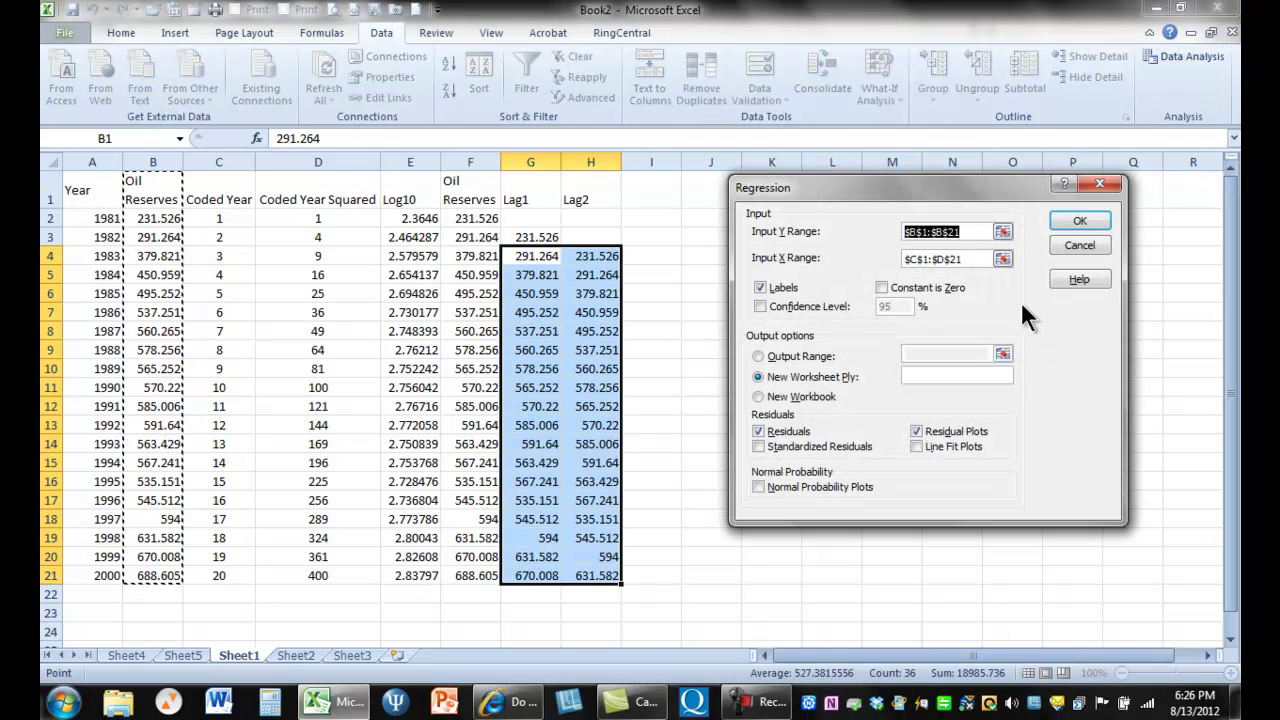
{"action": "left_click", "coordinate": [1002, 259]}
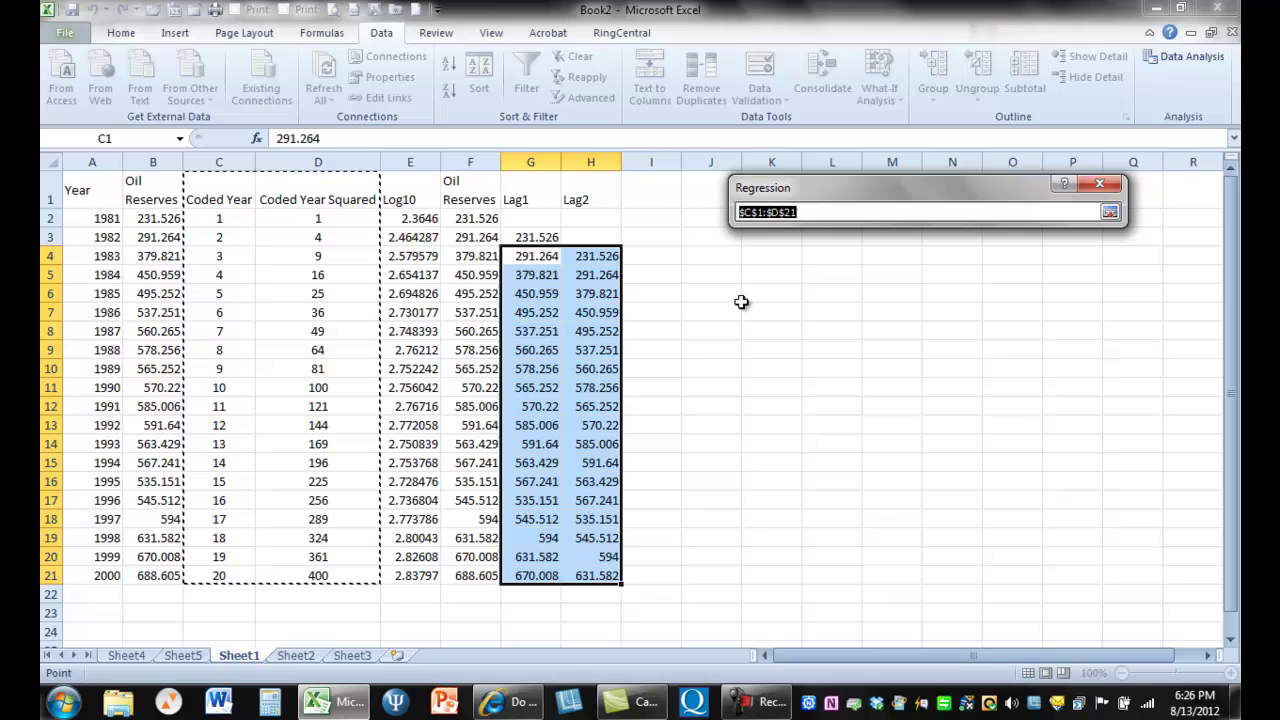
{"action": "left_click_drag", "start_coordinate": [552, 264], "coordinate": [601, 580]}
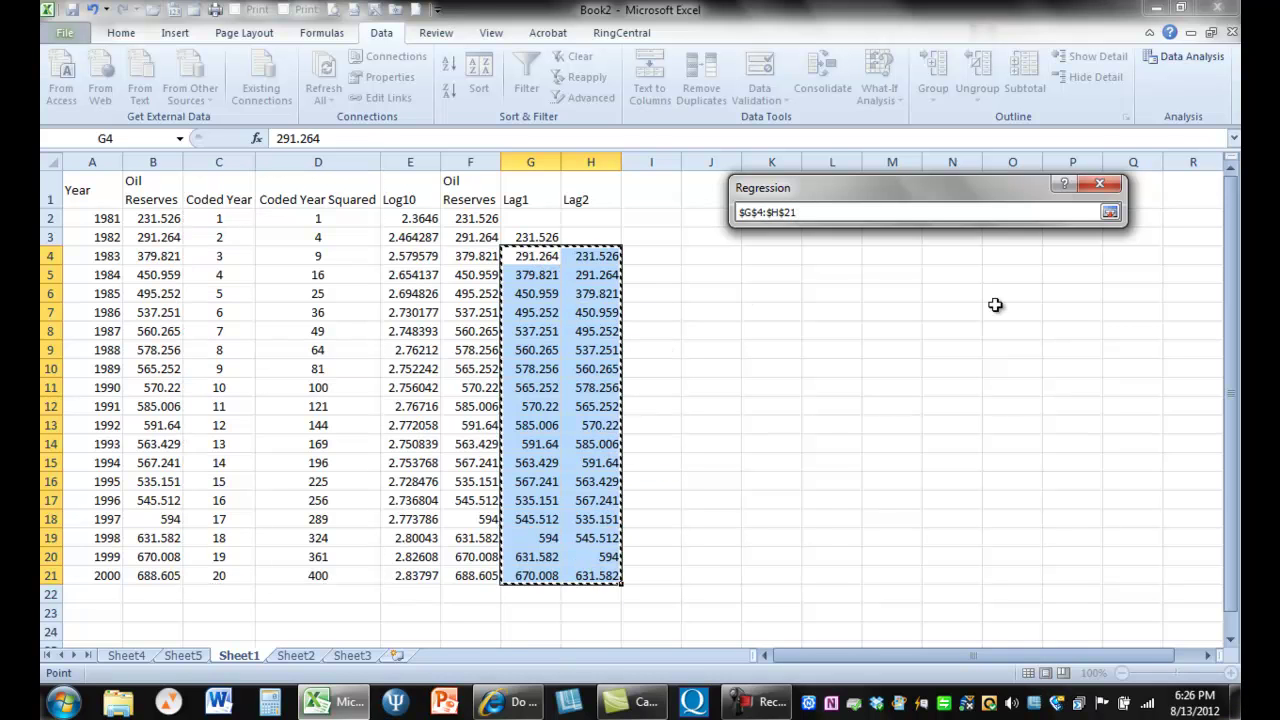
{"action": "left_click", "coordinate": [1110, 213]}
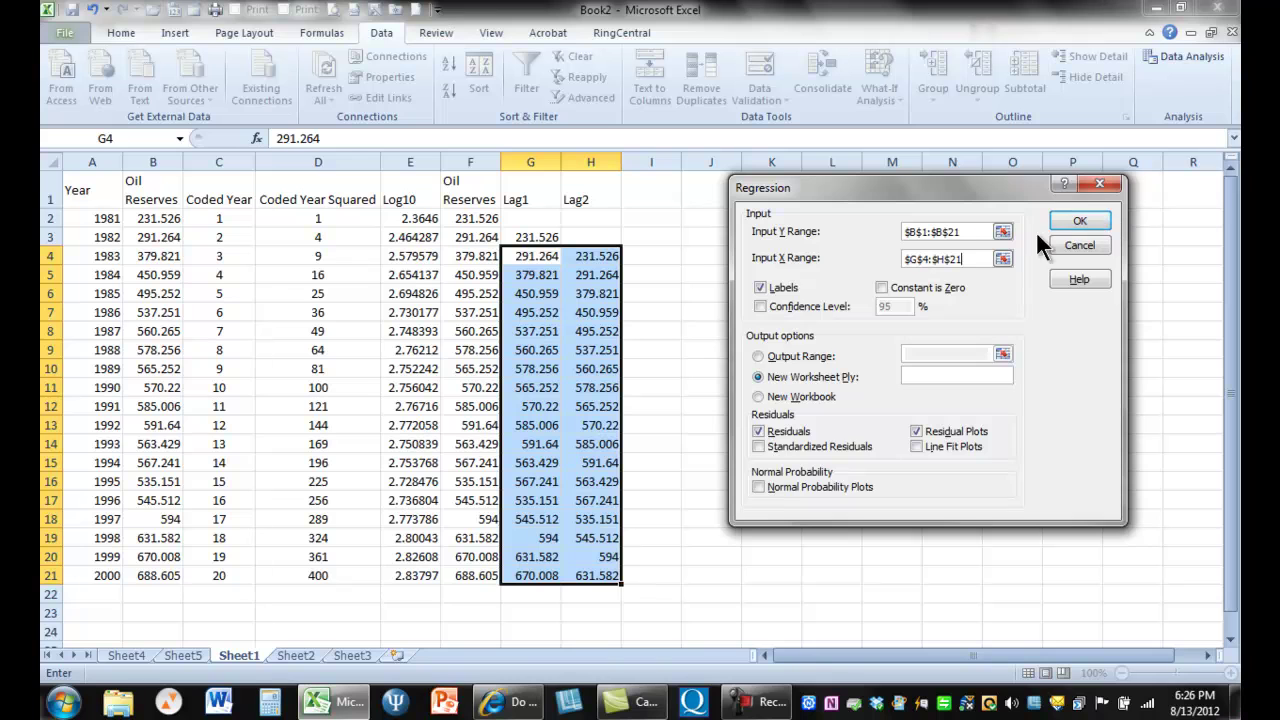
{"action": "left_click", "coordinate": [1002, 232]}
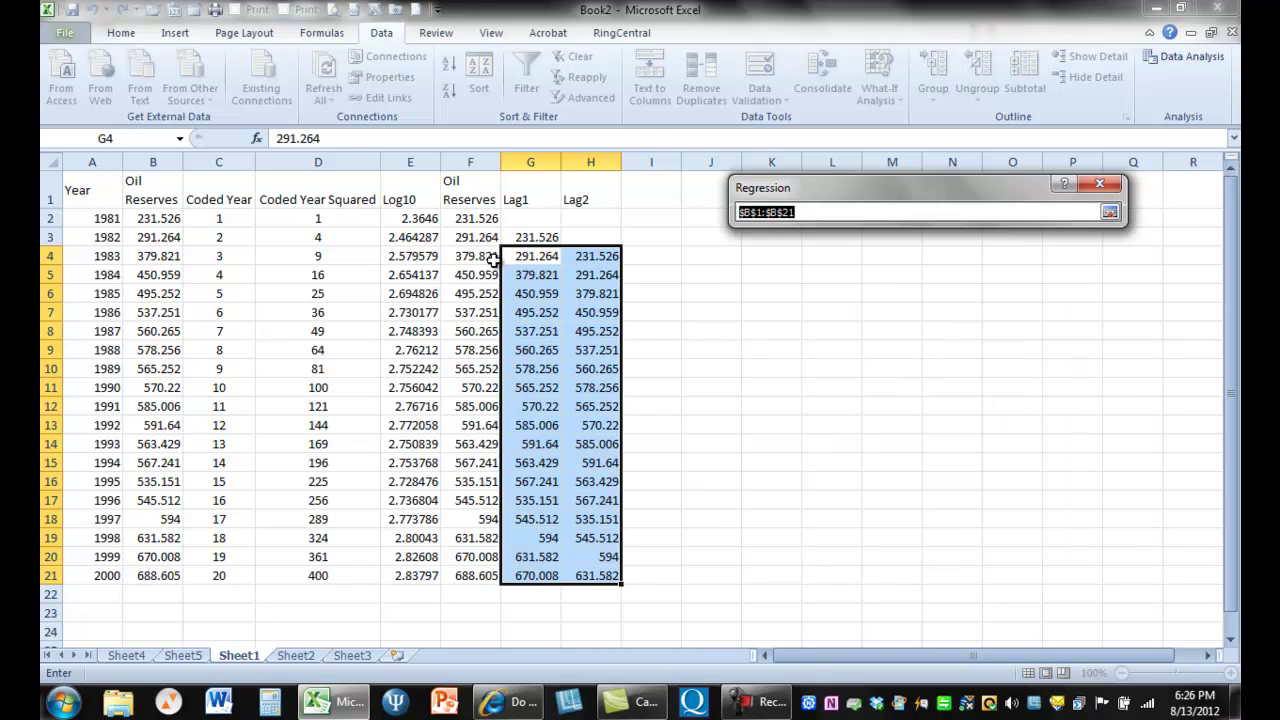
{"action": "left_click_drag", "start_coordinate": [493, 258], "coordinate": [490, 575]}
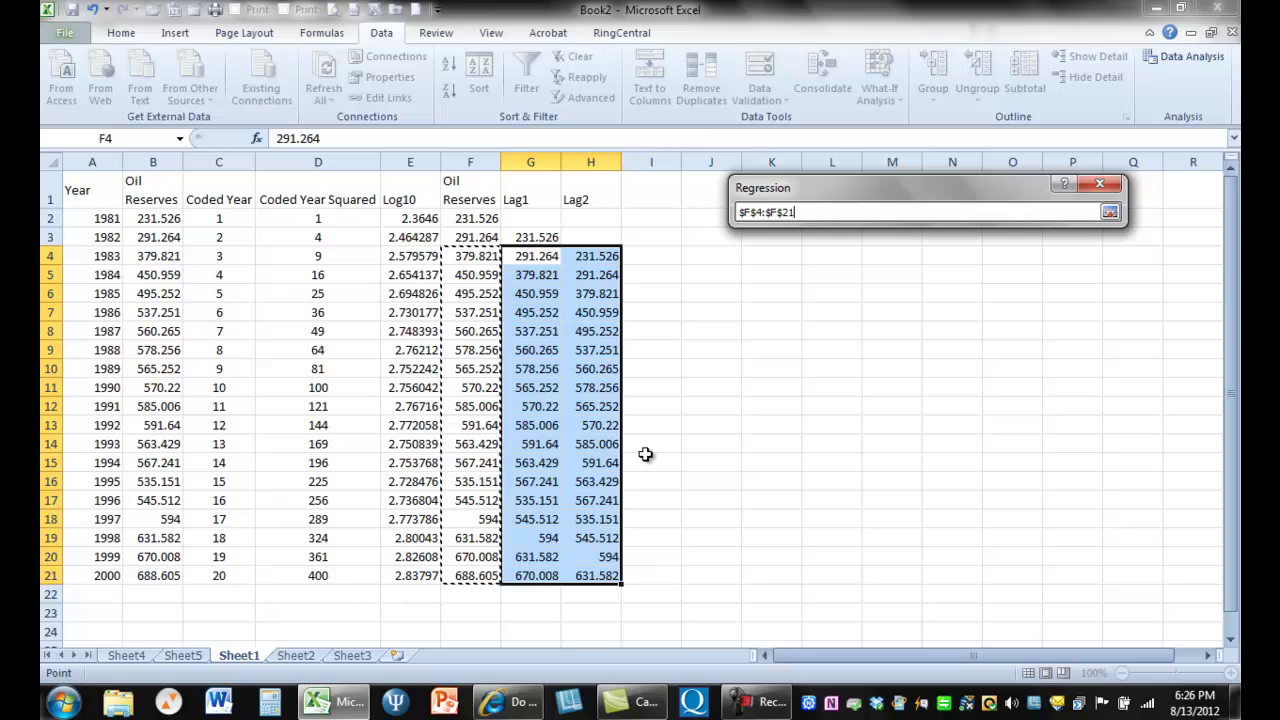
{"action": "left_click", "coordinate": [1109, 214]}
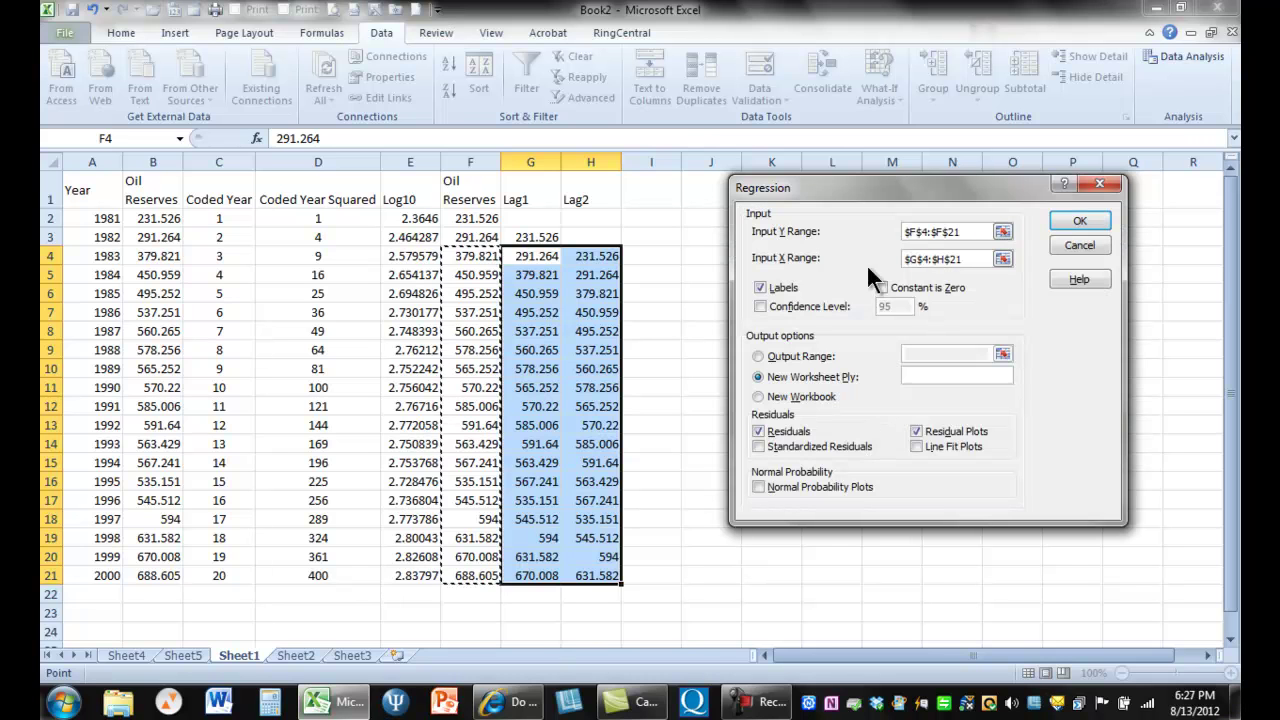
{"action": "left_click", "coordinate": [765, 287]}
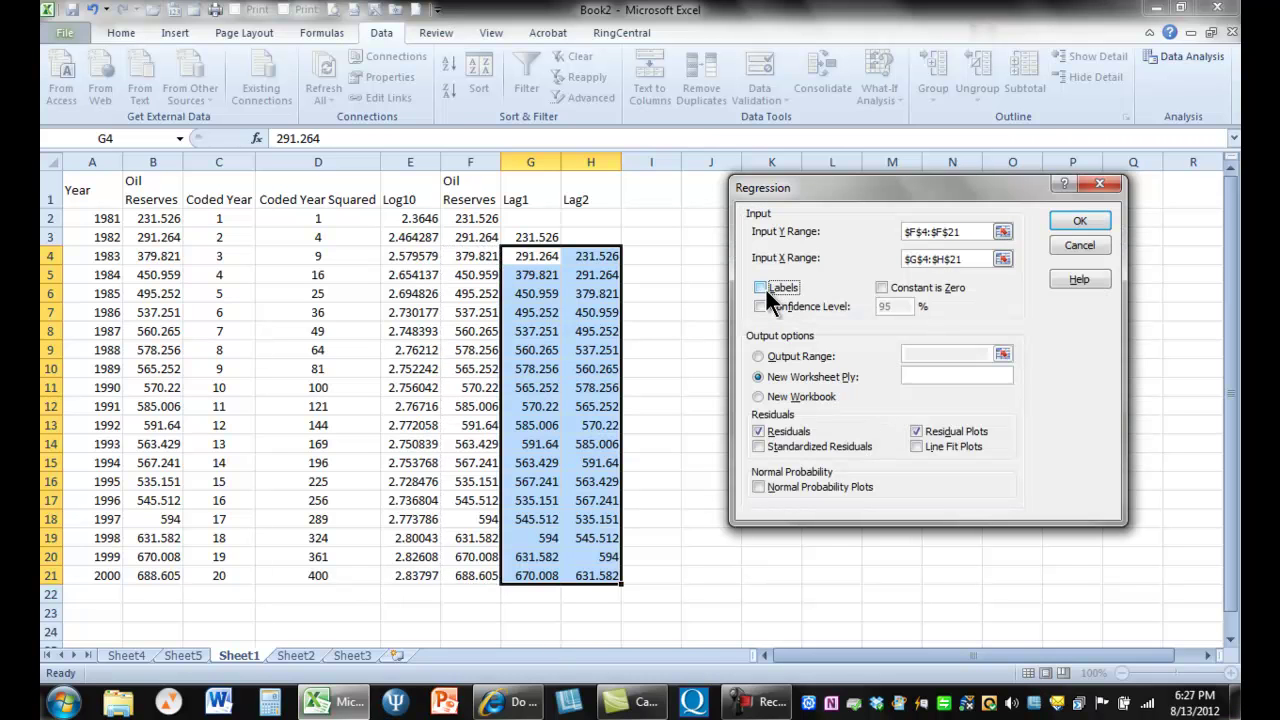
Run the second-order autoregression to a new Sheet6 output and inspect its X Variable 2 residual plot
{"action": "left_click", "coordinate": [1060, 221]}
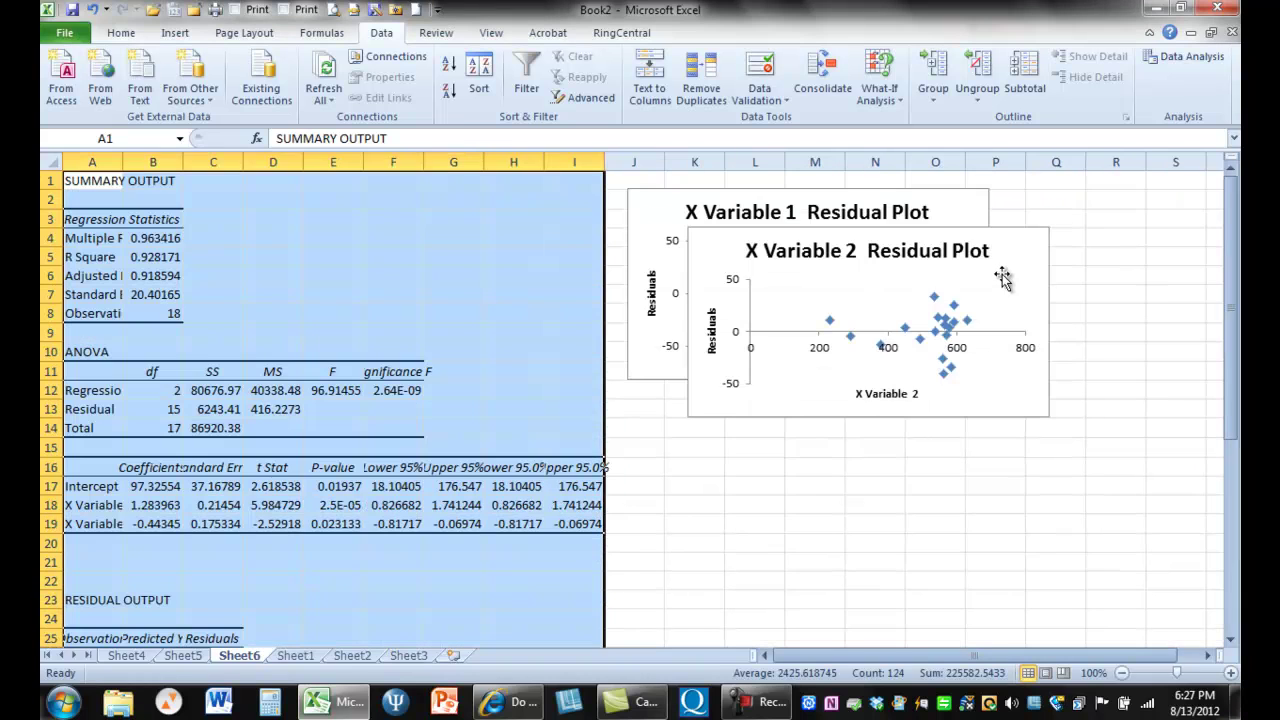
{"action": "left_click", "coordinate": [853, 503]}
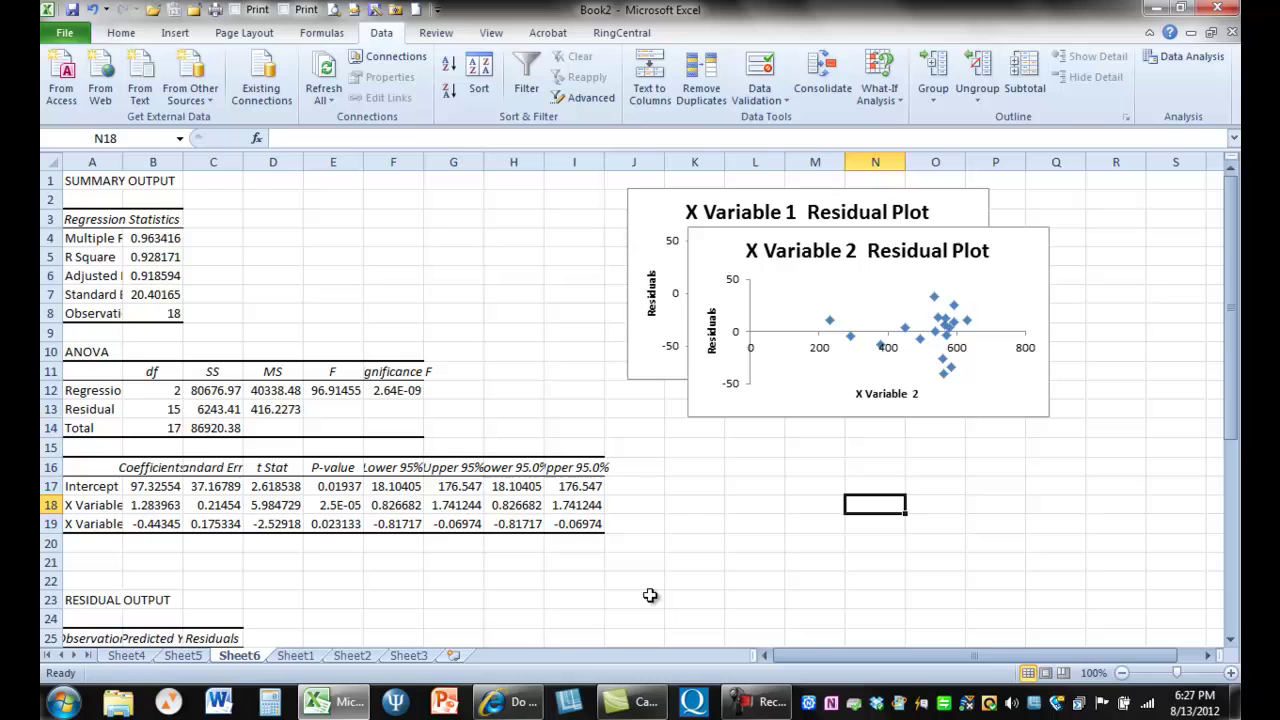
{"action": "left_click", "coordinate": [508, 702]}
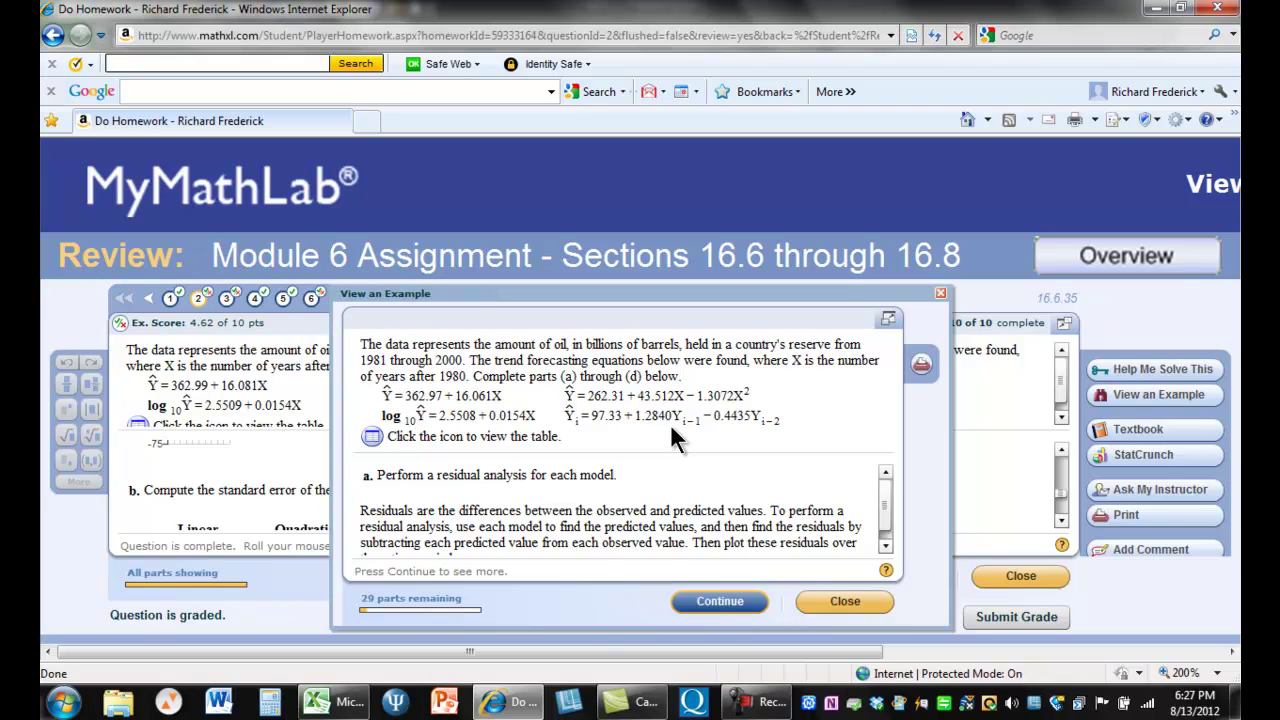
{"action": "left_click", "coordinate": [338, 702]}
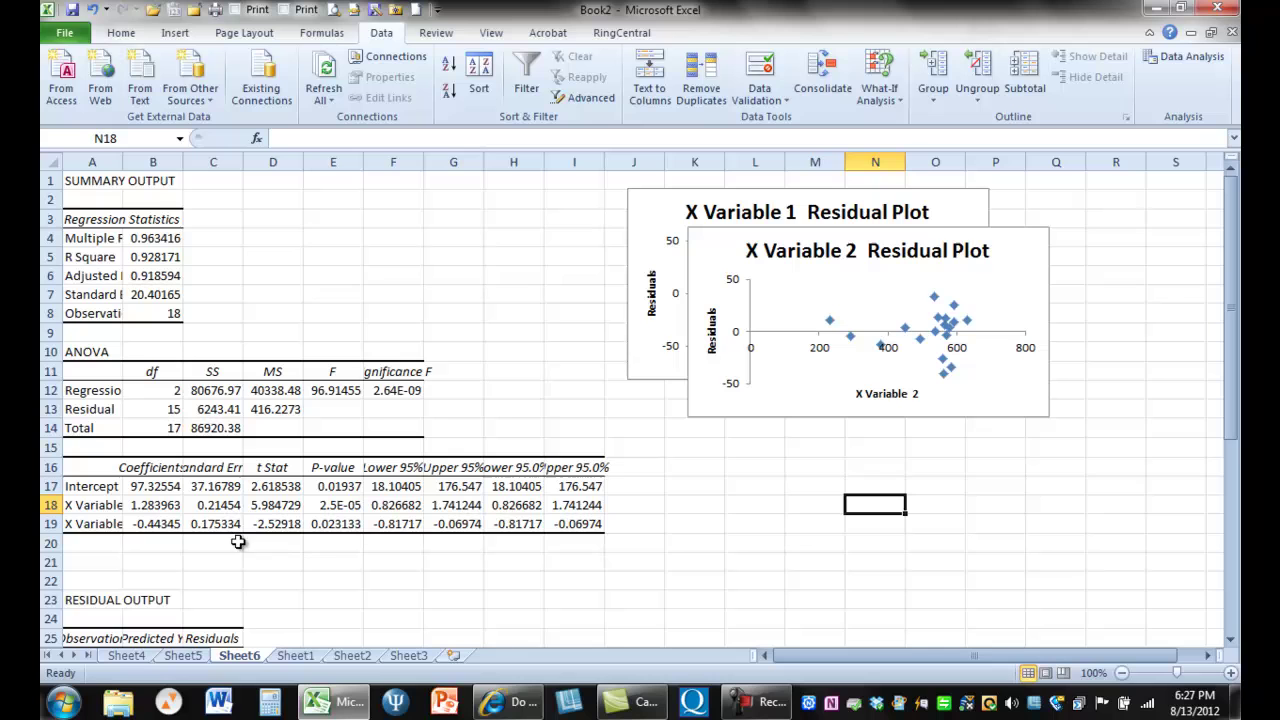
{"action": "left_click", "coordinate": [1024, 395]}
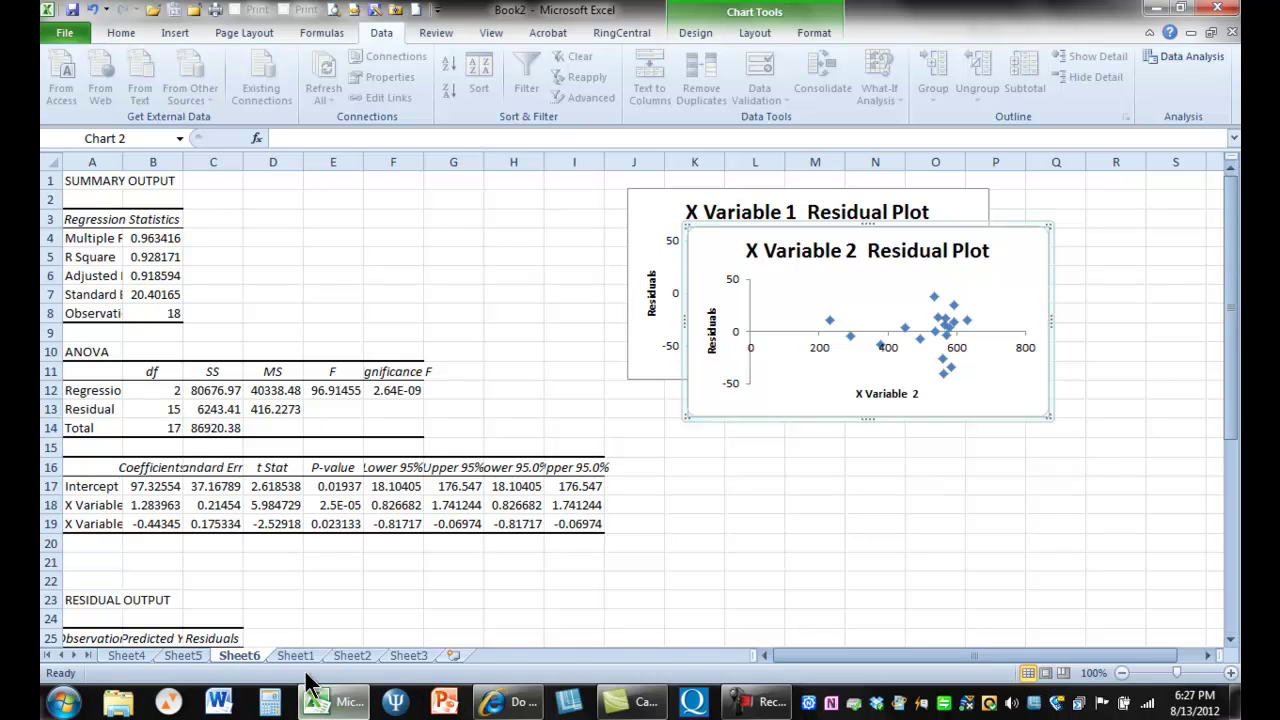
Read the linear model's standard error of 66.42 in Sheet4 cell B7, then return to MyMathLab
{"action": "left_click", "coordinate": [134, 655]}
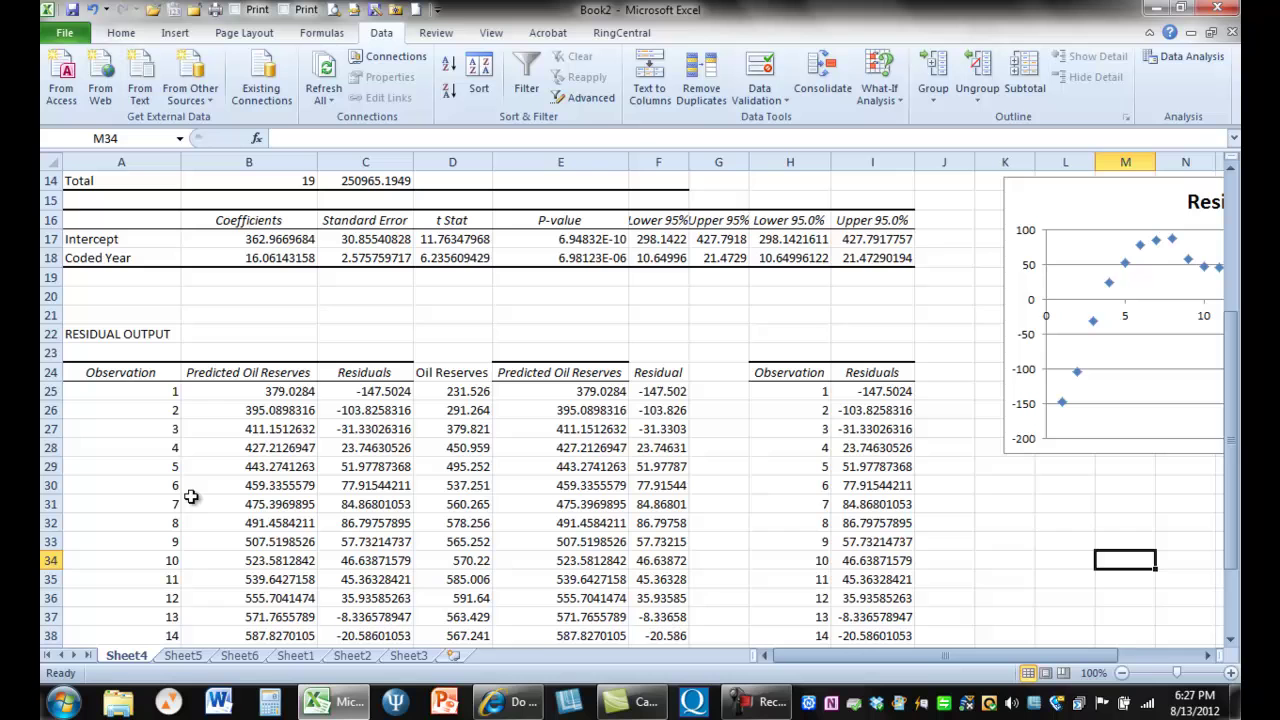
{"action": "left_click_drag", "start_coordinate": [1229, 445], "coordinate": [1217, 258]}
{"action": "left_click", "coordinate": [247, 295]}
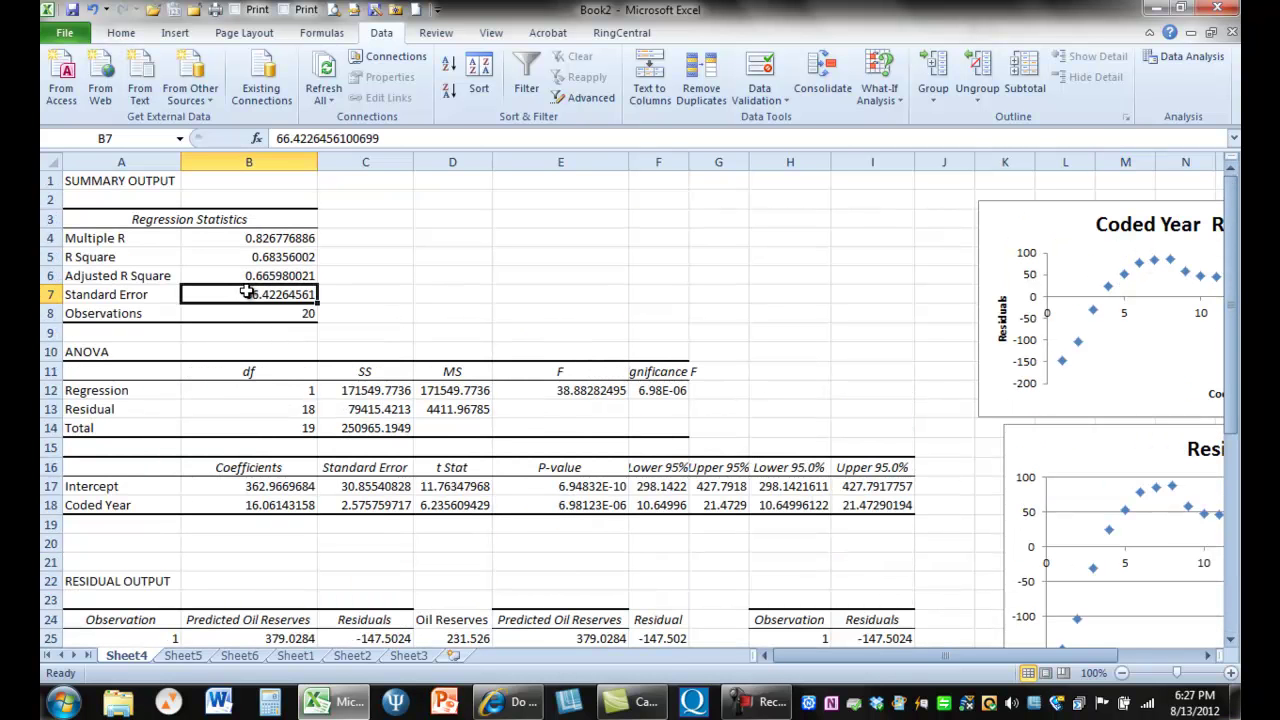
{"action": "left_click", "coordinate": [510, 701]}
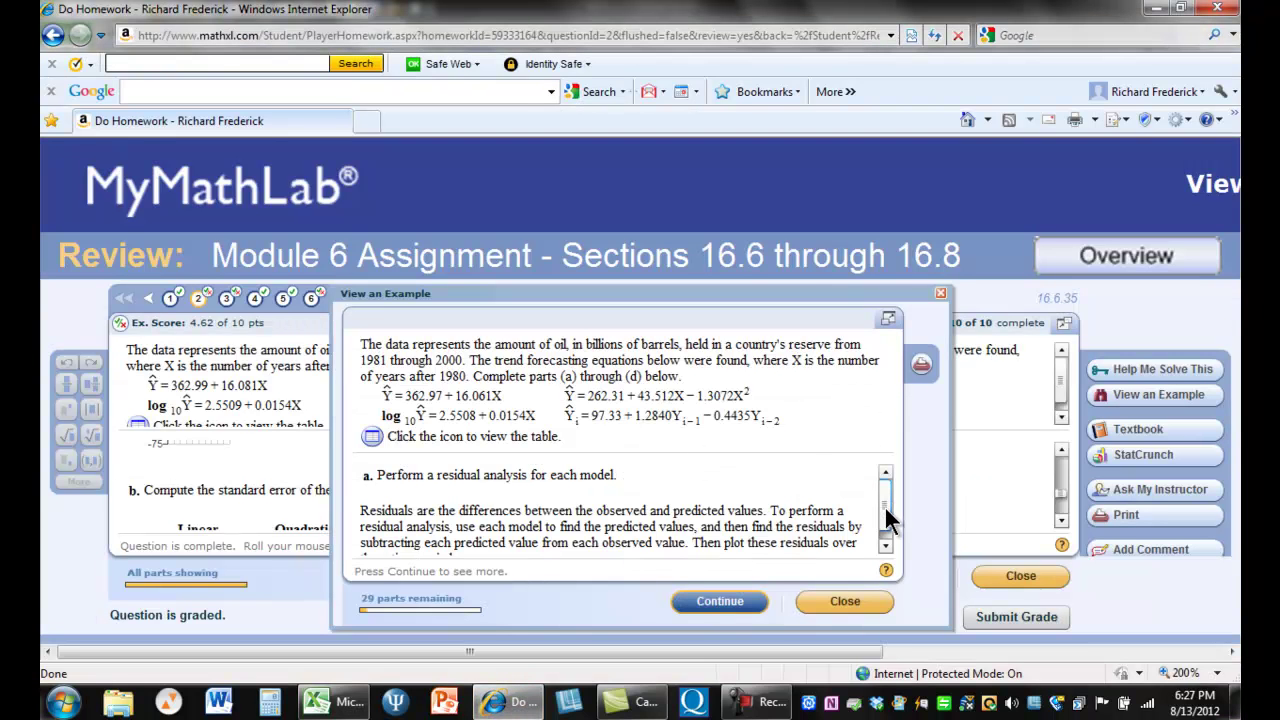
Step the MyMathLab example through its residual analysis parts for each model
{"action": "left_click", "coordinate": [729, 601]}
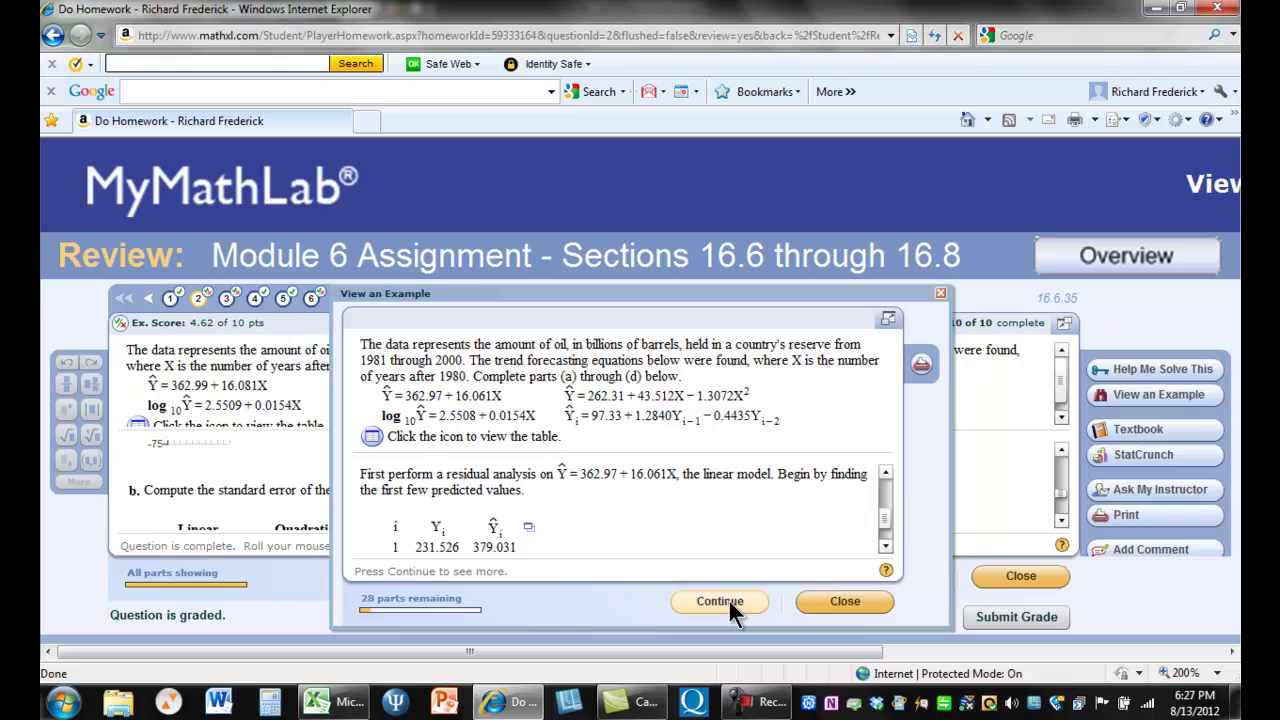
{"action": "left_click", "coordinate": [729, 601]}
{"action": "left_click", "coordinate": [729, 601]}
{"action": "left_click", "coordinate": [729, 601]}
{"action": "left_click", "coordinate": [729, 601]}
{"action": "left_click", "coordinate": [729, 601]}
{"action": "left_click", "coordinate": [729, 601]}
{"action": "left_click", "coordinate": [729, 601]}
{"action": "left_click", "coordinate": [729, 601]}
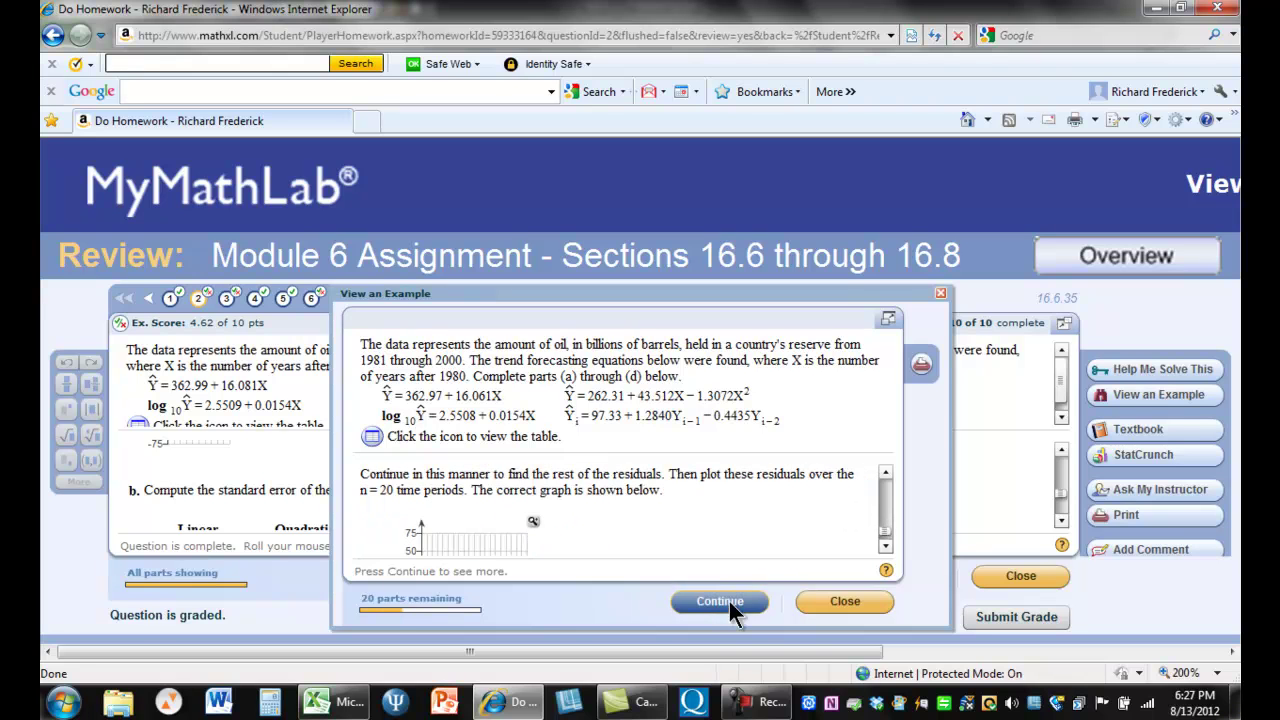
{"action": "left_click", "coordinate": [729, 601]}
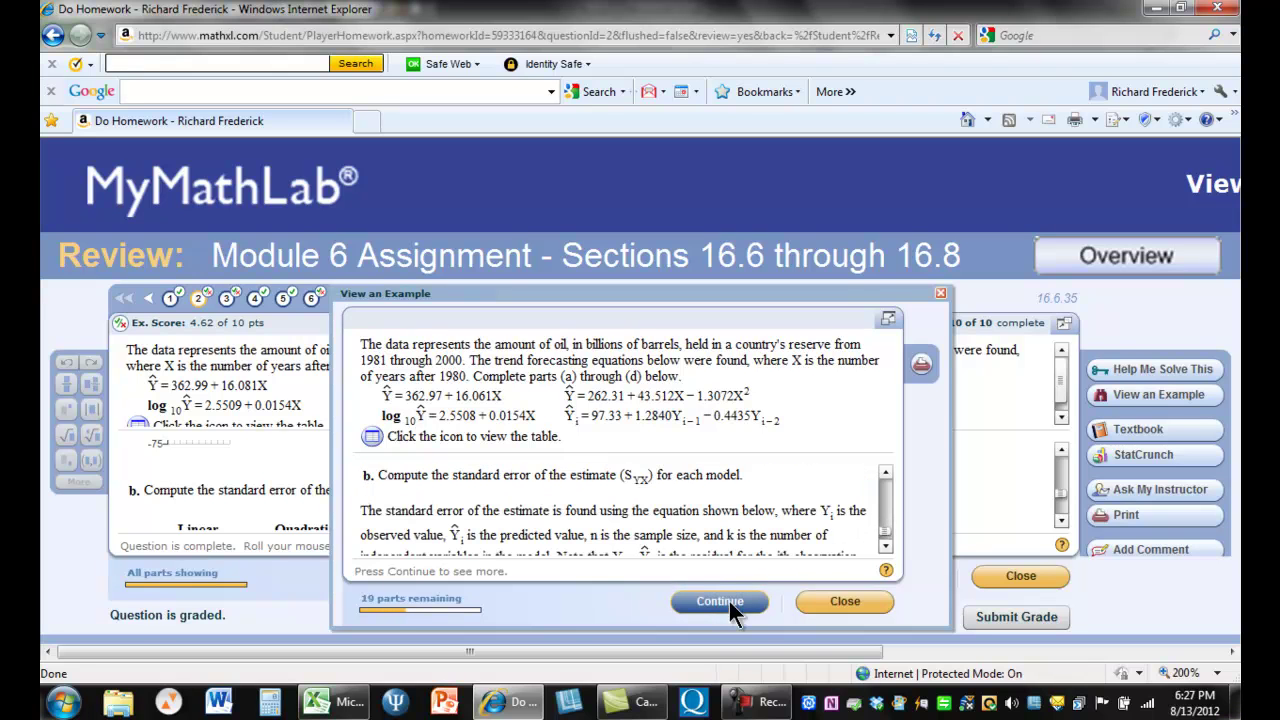
{"action": "left_click", "coordinate": [886, 547]}
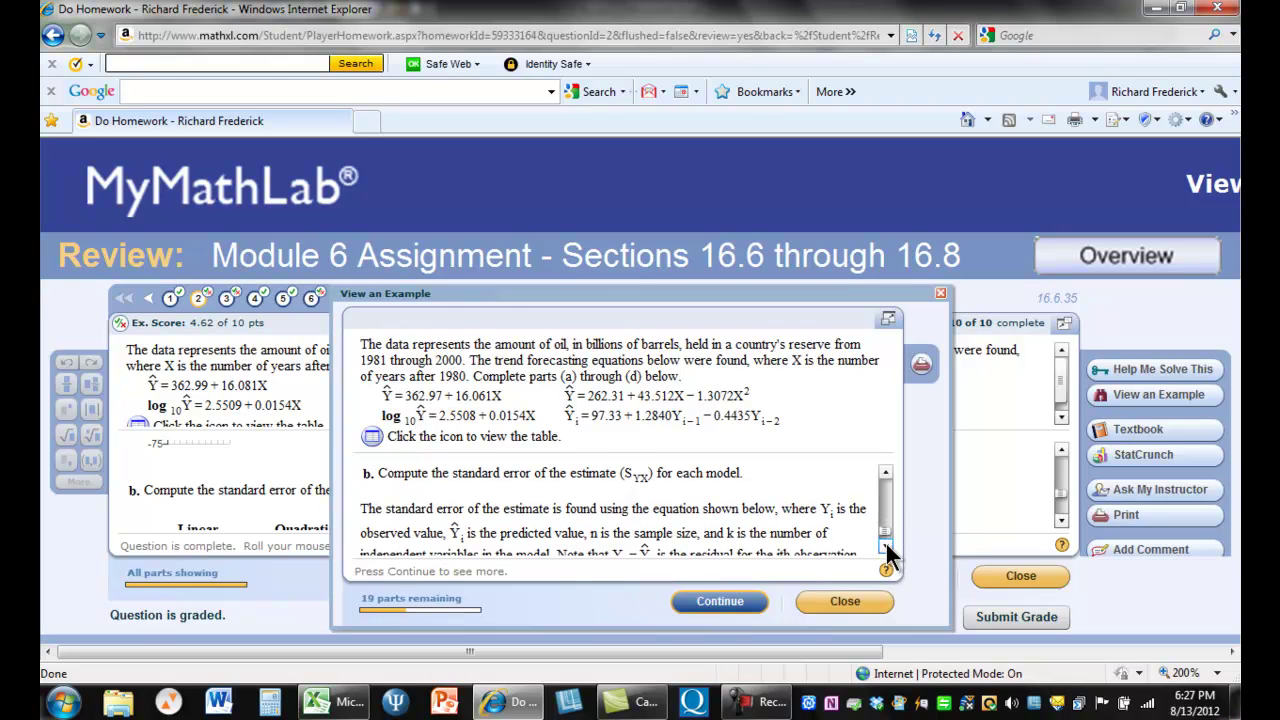
{"action": "scroll", "coordinate": [886, 535], "scroll_direction": "down", "scroll_amount": 3}
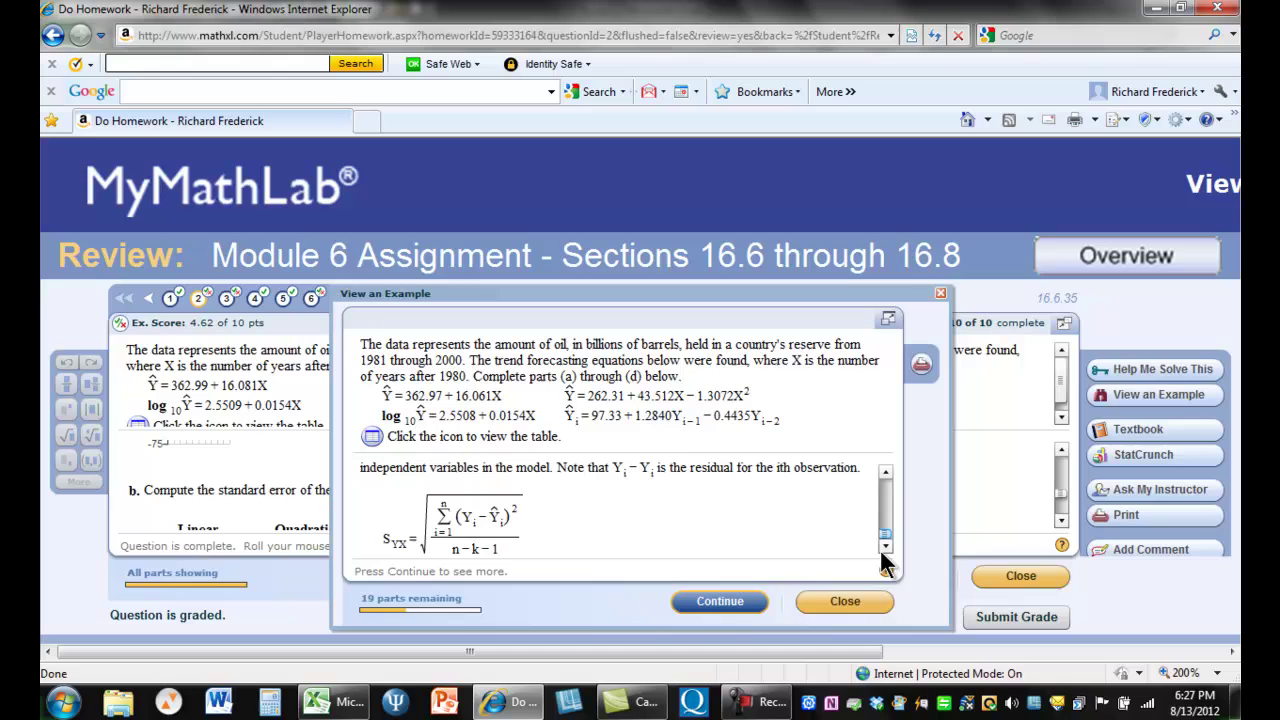
Advance the example to the linear model's S_YX of 66.423 and compare it with Excel's Sheet4
{"action": "left_click", "coordinate": [726, 607]}
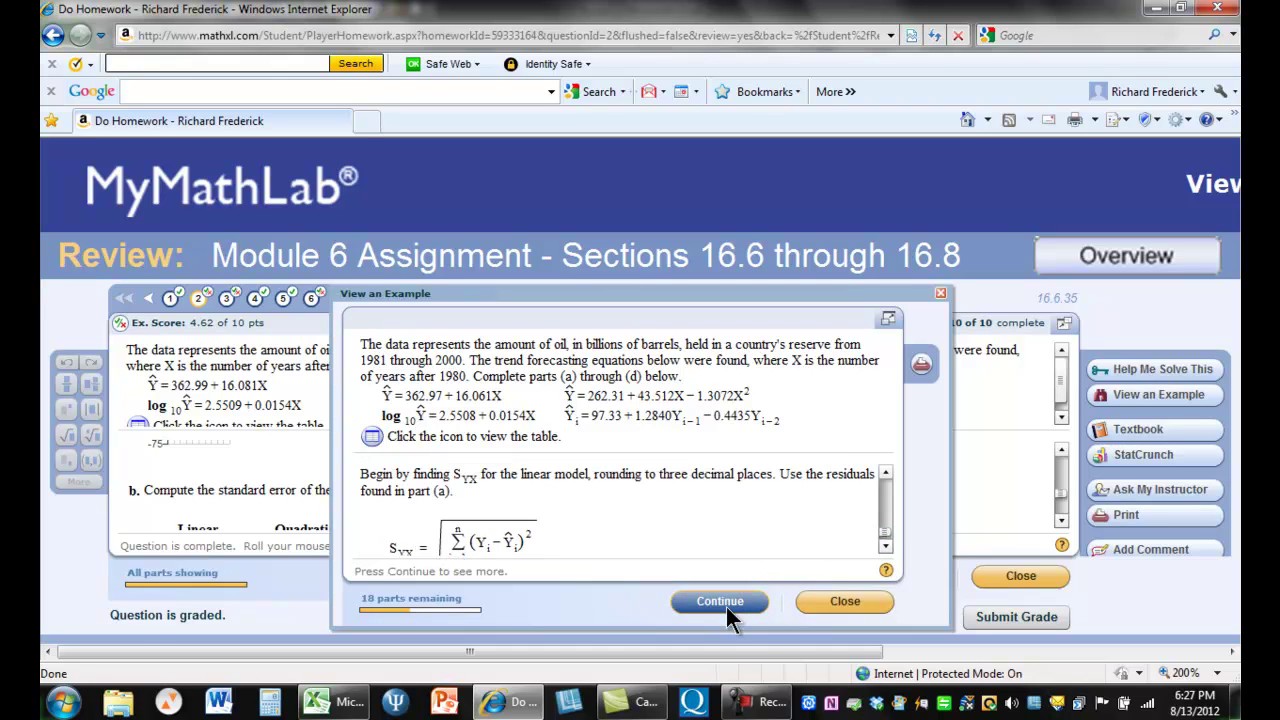
{"action": "left_click", "coordinate": [884, 548]}
{"action": "scroll", "coordinate": [879, 541], "scroll_direction": "down", "scroll_amount": 2}
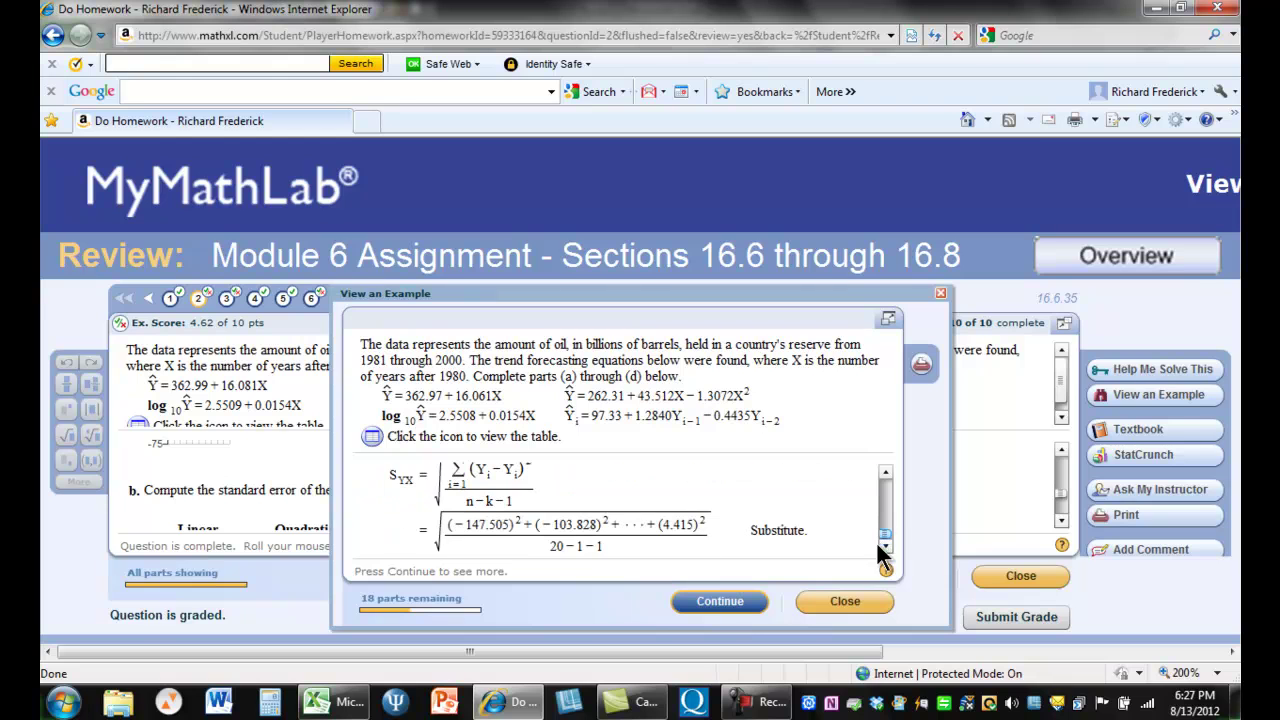
{"action": "left_click", "coordinate": [736, 600]}
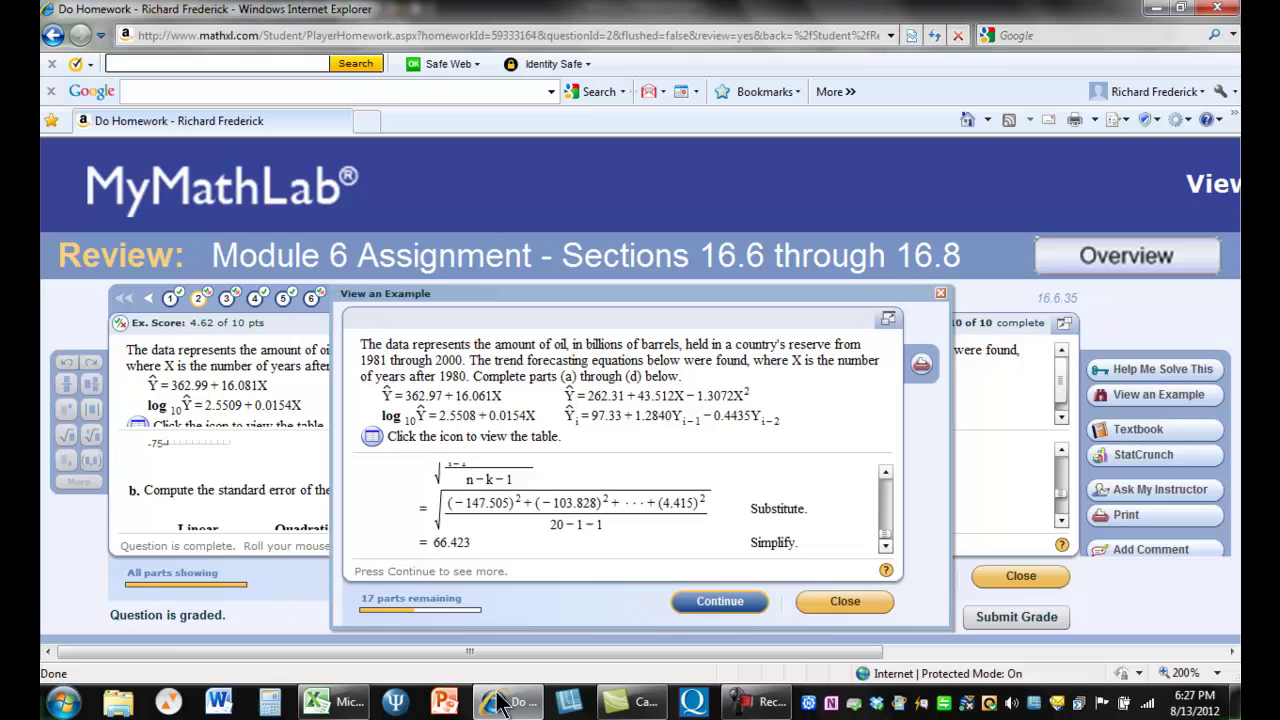
{"action": "left_click", "coordinate": [315, 703]}
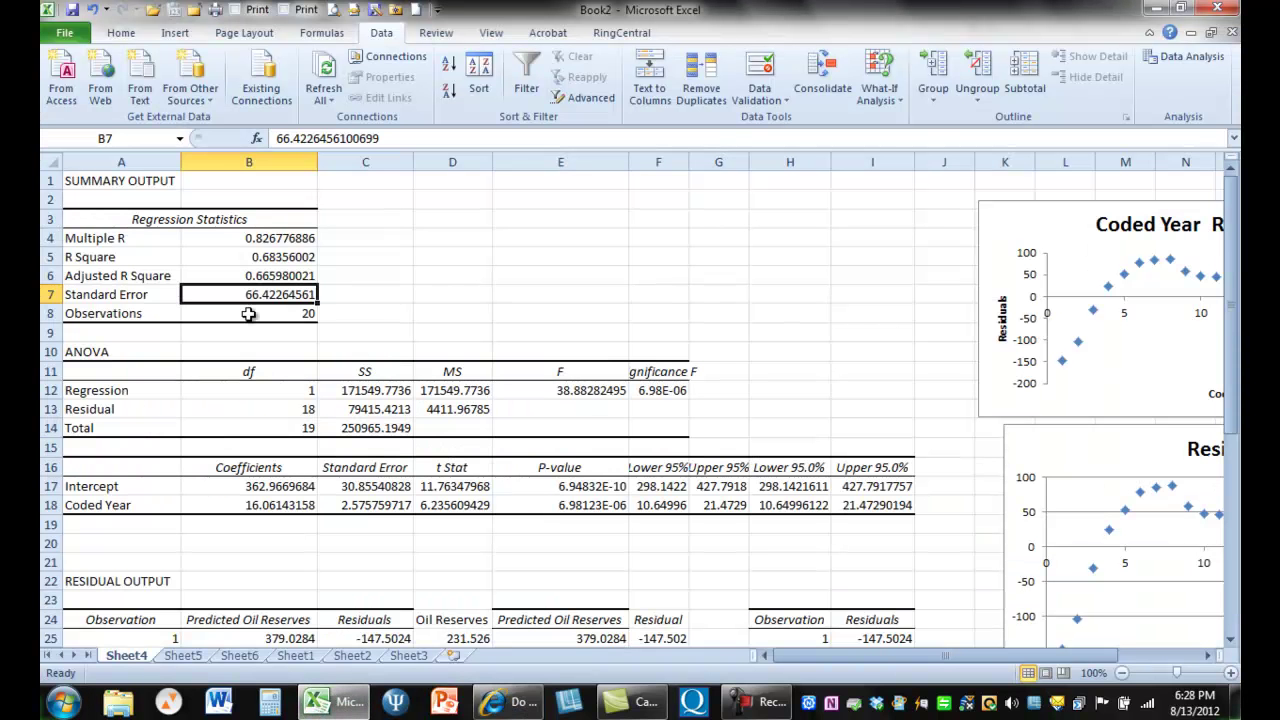
{"action": "left_click", "coordinate": [495, 703]}
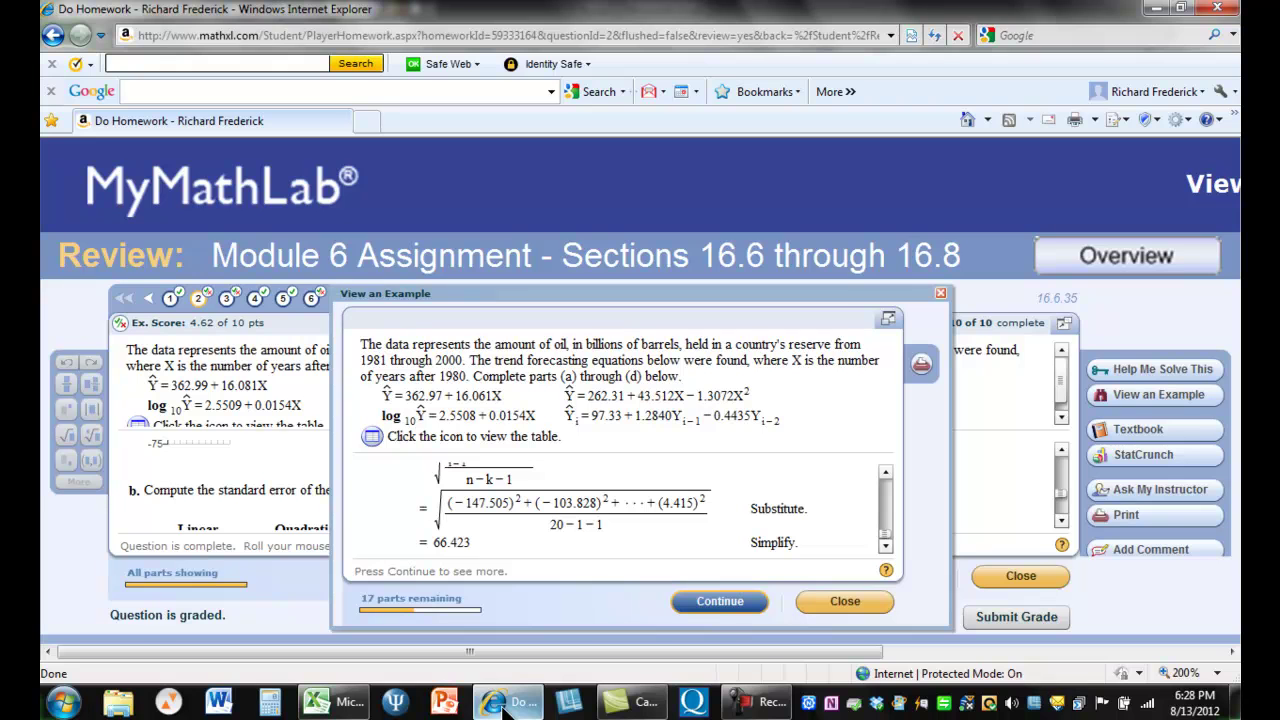
{"action": "left_click", "coordinate": [335, 702]}
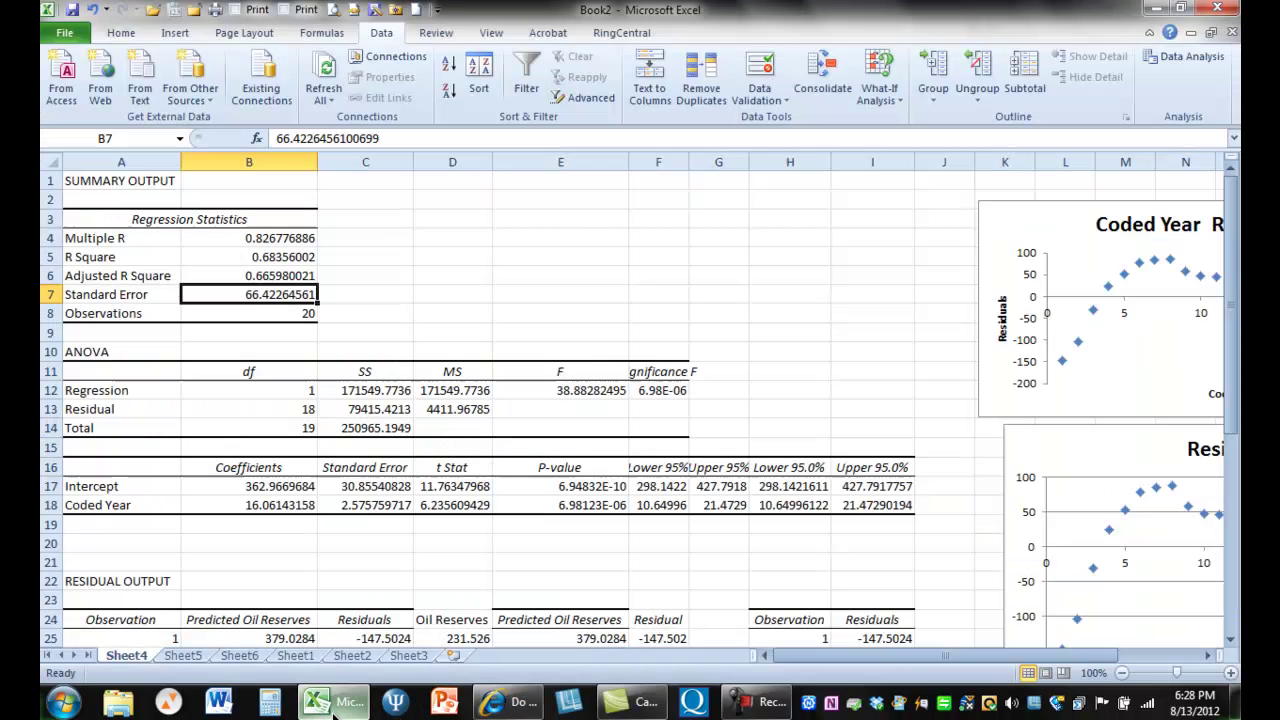
{"action": "left_click", "coordinate": [951, 446]}
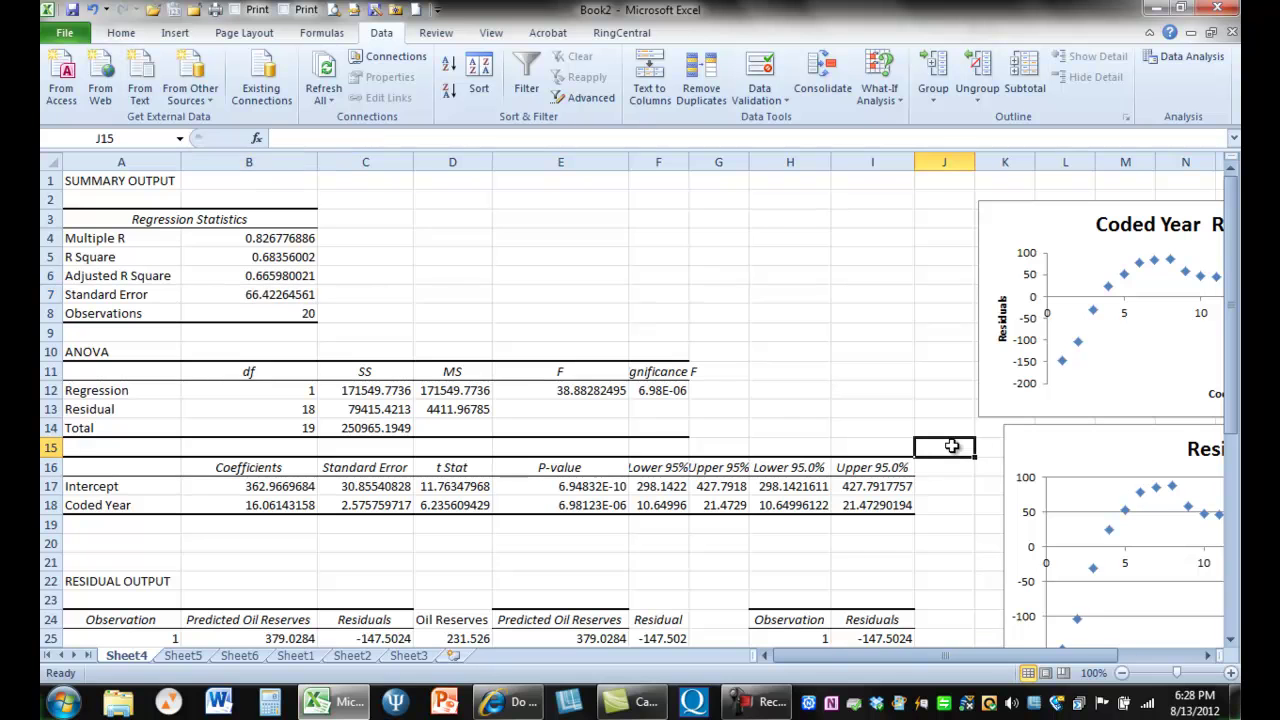
{"action": "mouse_move", "coordinate": [634, 705]}
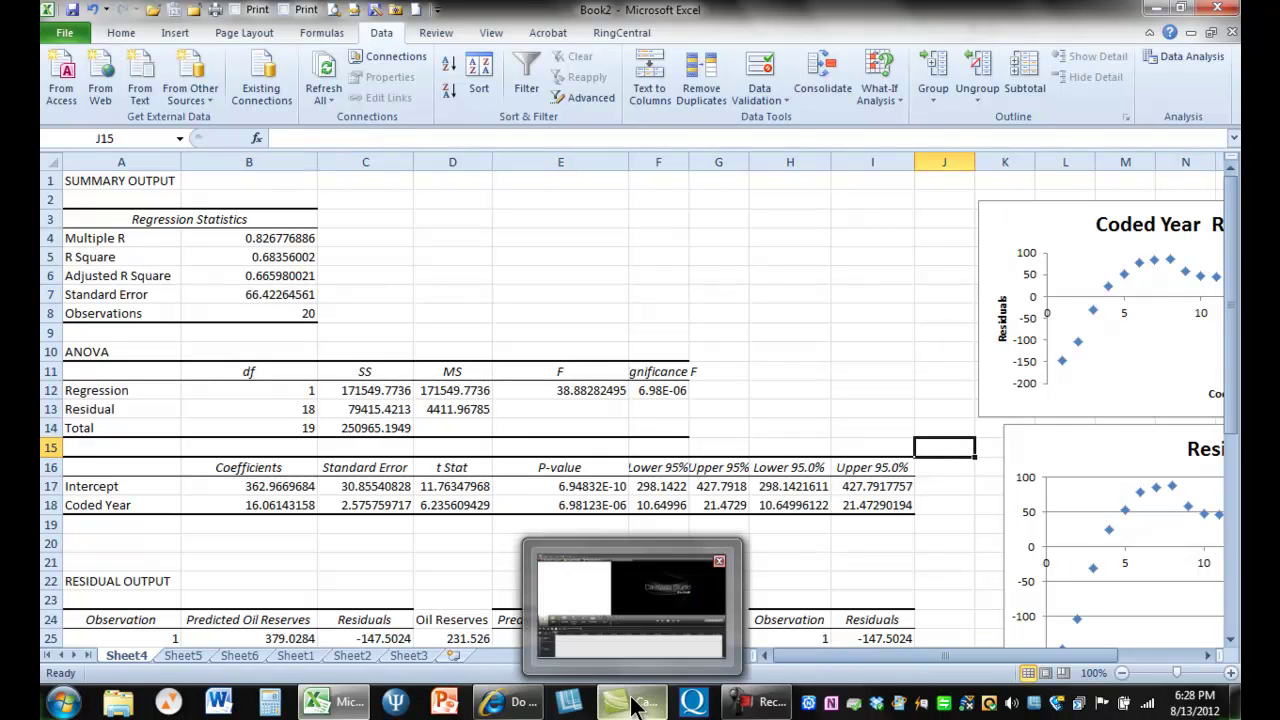
{"action": "left_click", "coordinate": [737, 705]}
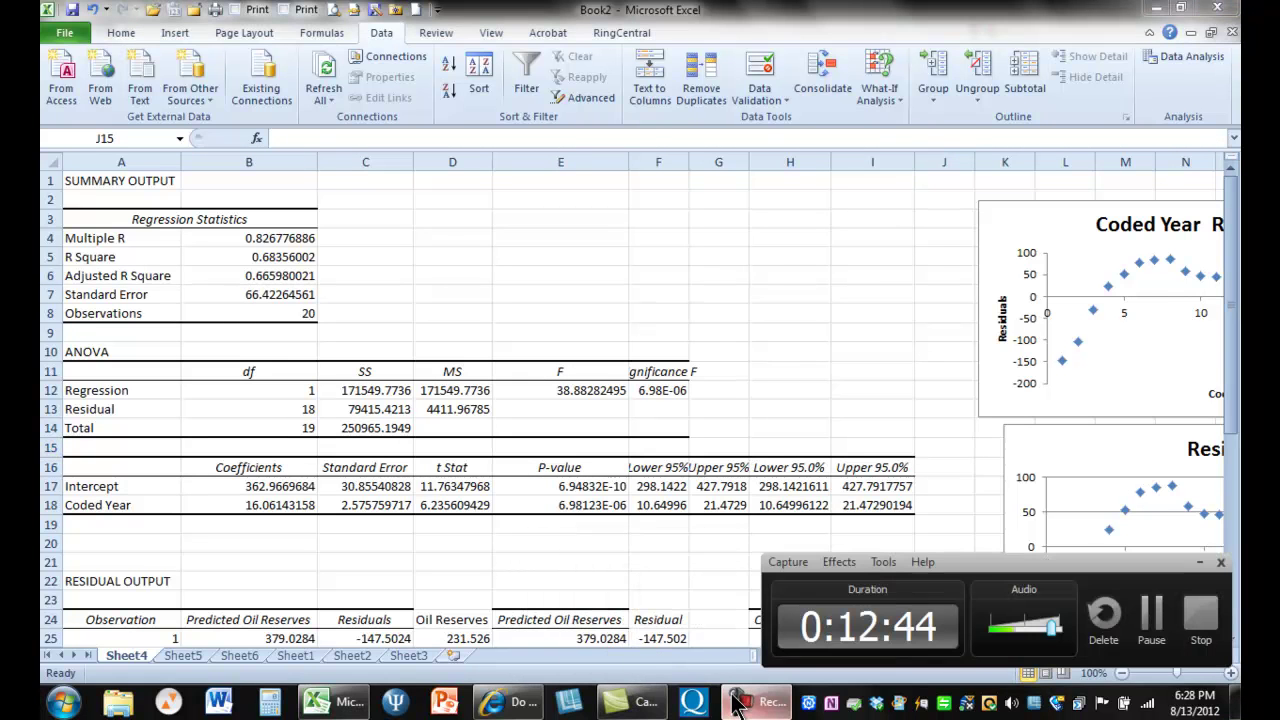